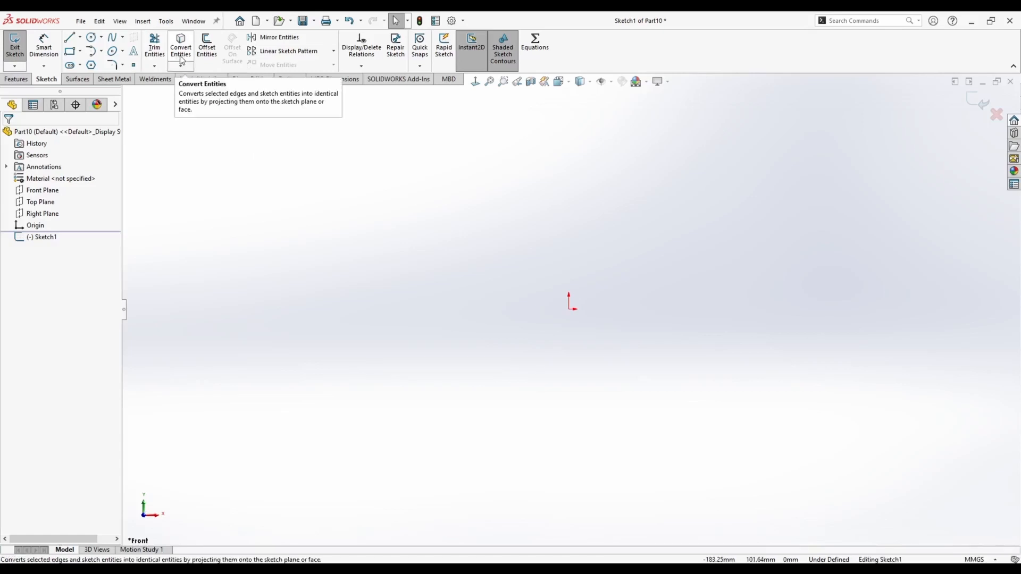
# Step: Discard the empty sketch, close the current part, and create a new part document
pyautogui.click(334, 52)
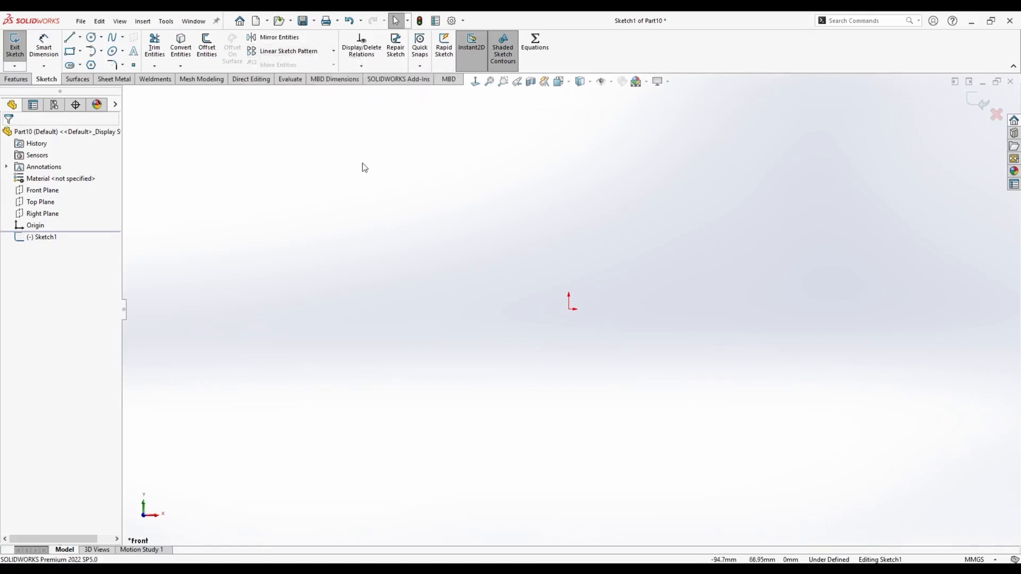
pyautogui.click(996, 114)
pyautogui.click(550, 297)
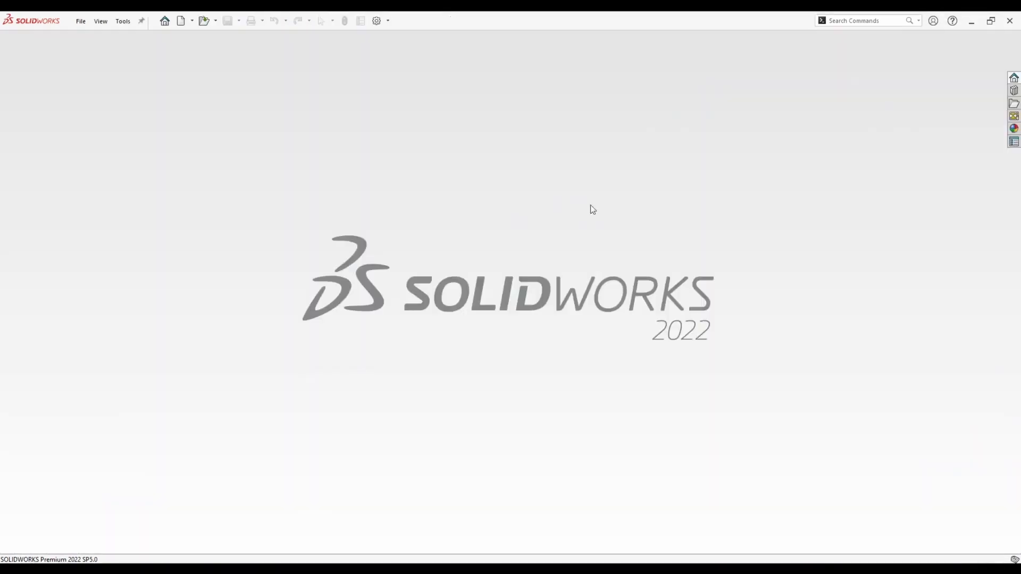
pyautogui.click(181, 21)
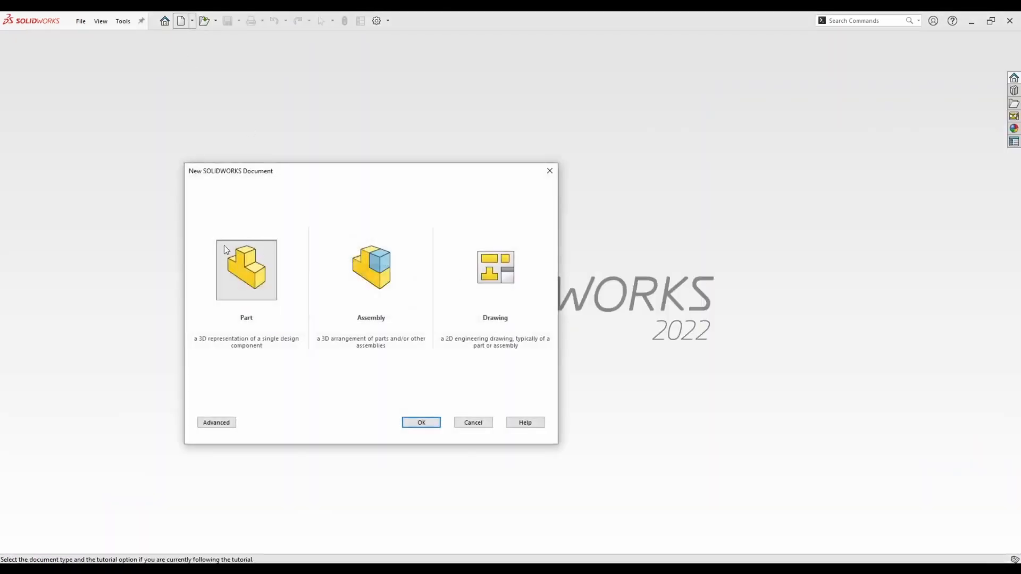
pyautogui.click(422, 423)
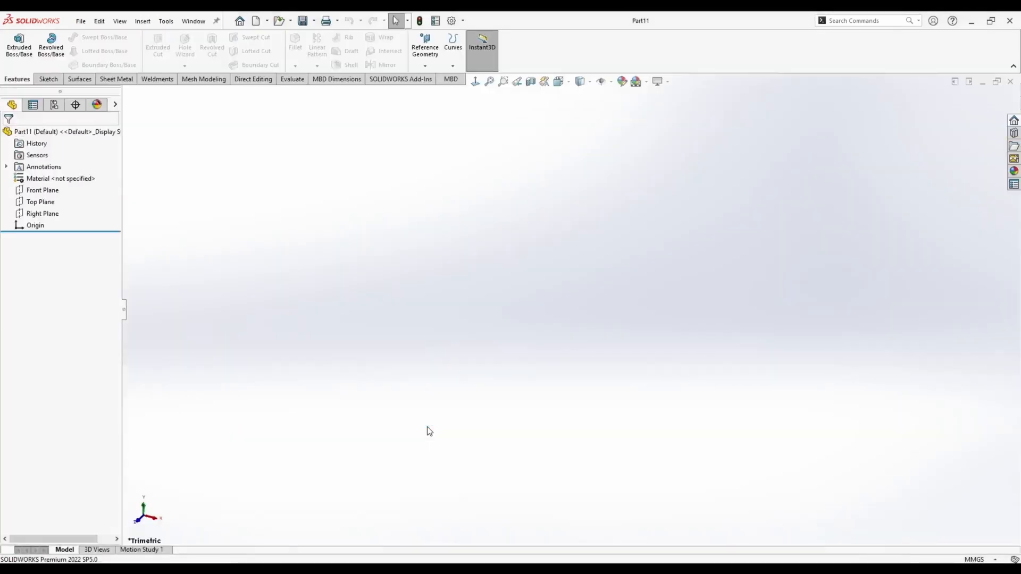
# Step: Start a new sketch on the Top Plane
pyautogui.click(53, 80)
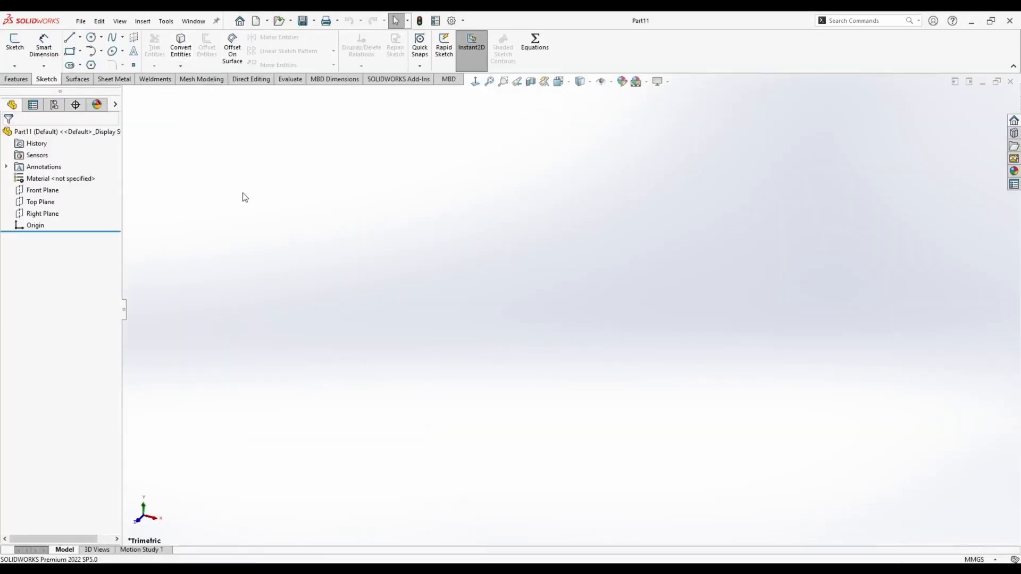
pyautogui.rightClick(37, 205)
pyautogui.click(45, 190)
pyautogui.click(244, 194)
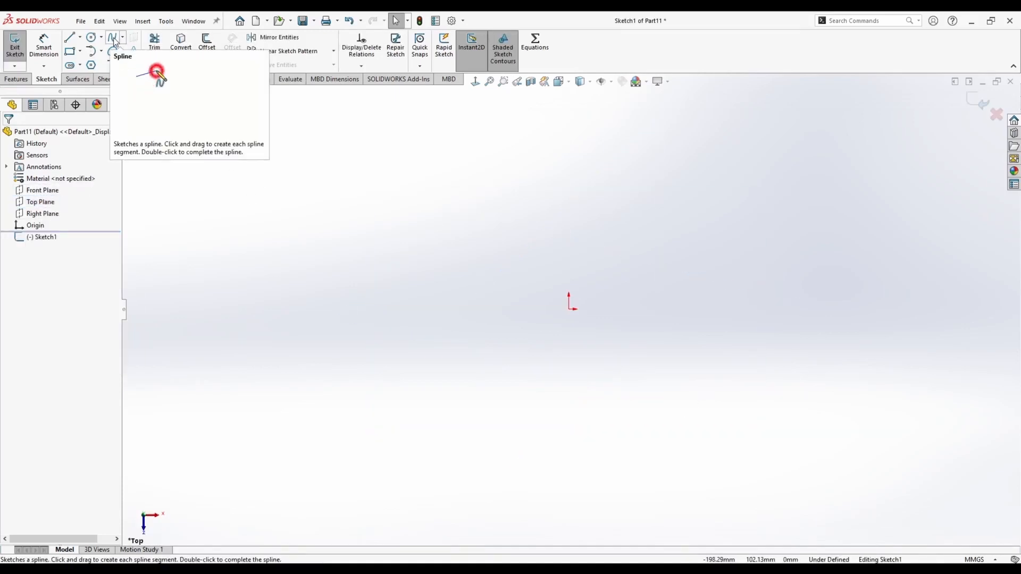
# Step: Sketch a closed, irregular bean-shaped spline around the origin, with a concave dip along its lower side
pyautogui.click(115, 41)
pyautogui.click(355, 237)
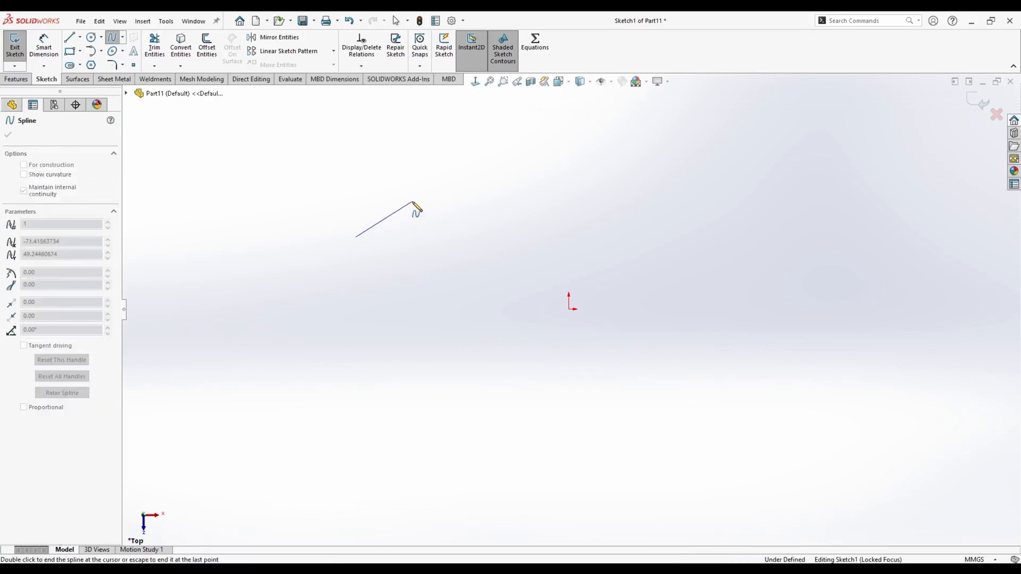
pyautogui.click(412, 201)
pyautogui.click(489, 168)
pyautogui.click(661, 167)
pyautogui.click(758, 185)
pyautogui.click(855, 228)
pyautogui.click(909, 290)
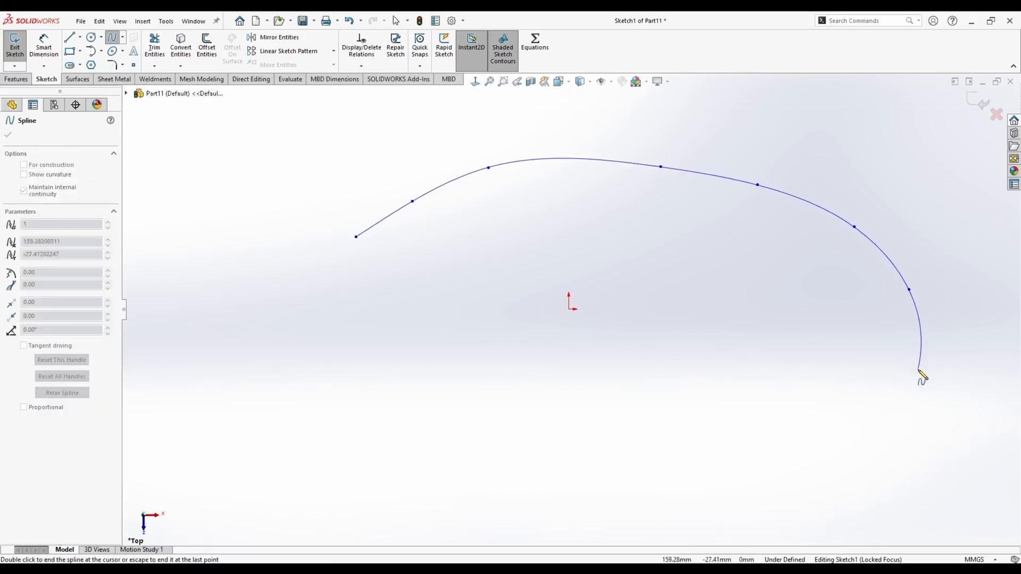
pyautogui.click(918, 369)
pyautogui.click(858, 421)
pyautogui.click(811, 468)
pyautogui.click(753, 492)
pyautogui.click(673, 503)
pyautogui.click(627, 461)
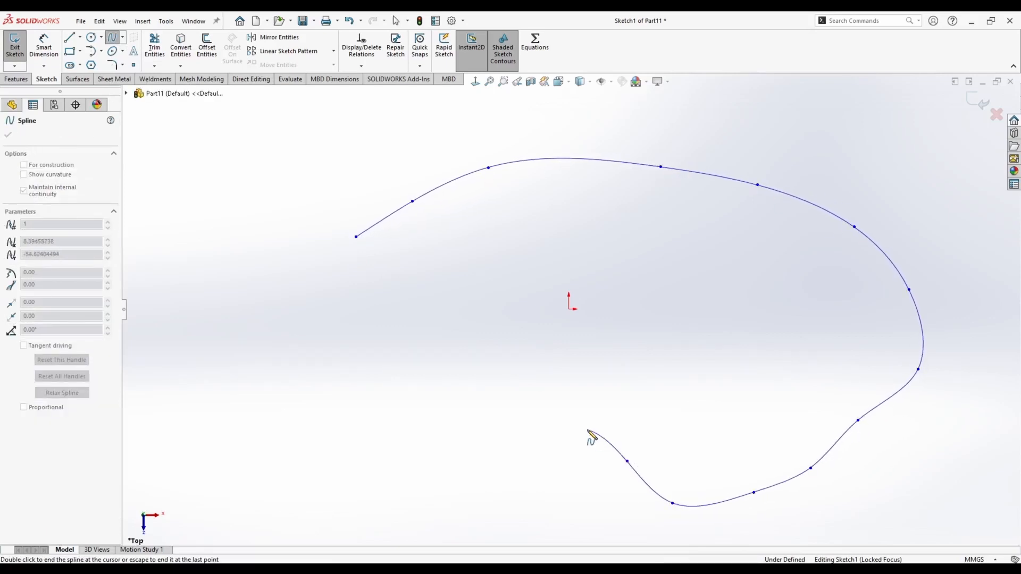
pyautogui.click(588, 429)
pyautogui.click(539, 447)
pyautogui.click(454, 476)
pyautogui.click(390, 476)
pyautogui.click(334, 449)
pyautogui.click(301, 415)
pyautogui.click(281, 348)
pyautogui.click(291, 298)
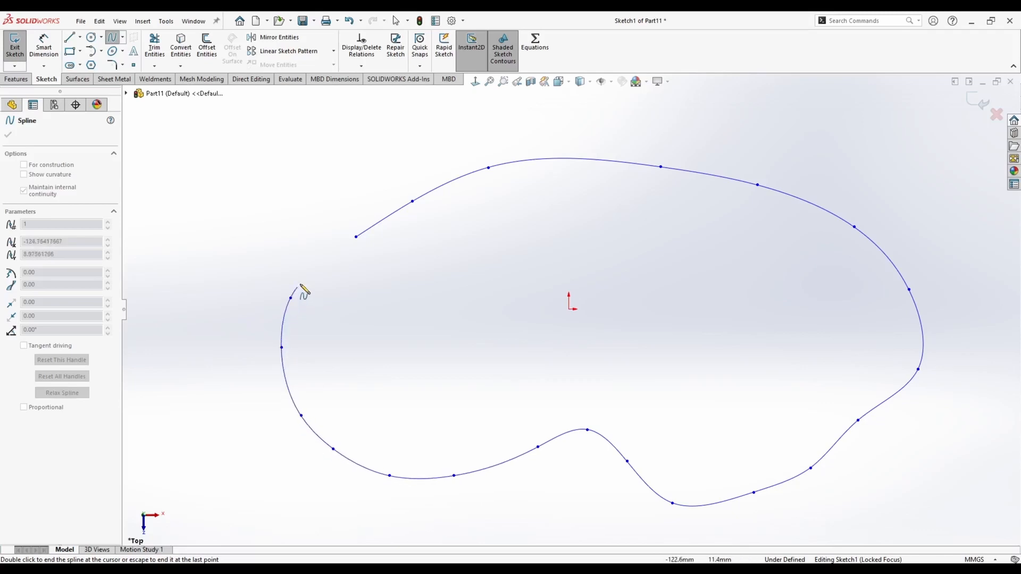
pyautogui.click(321, 263)
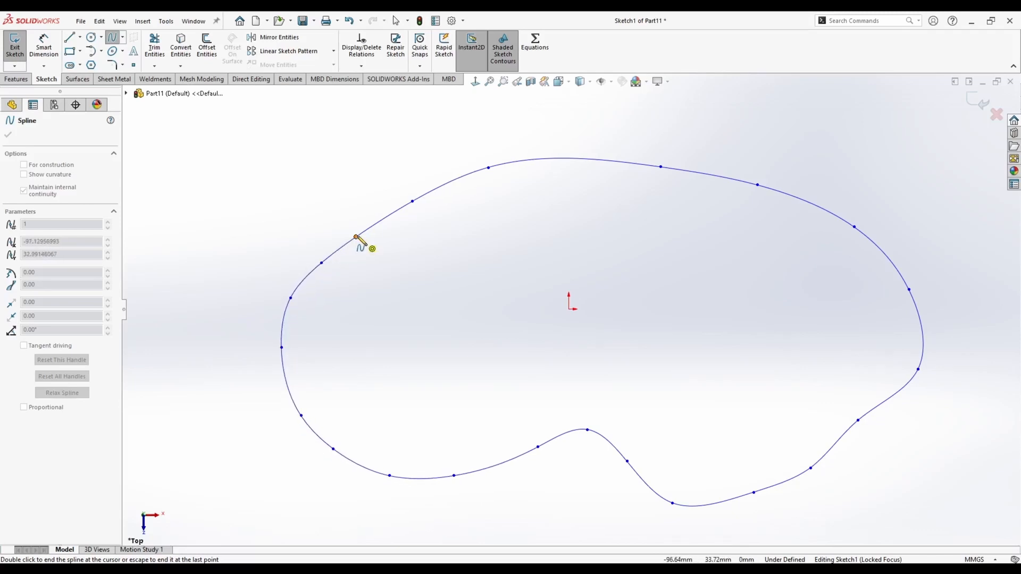
pyautogui.click(356, 237)
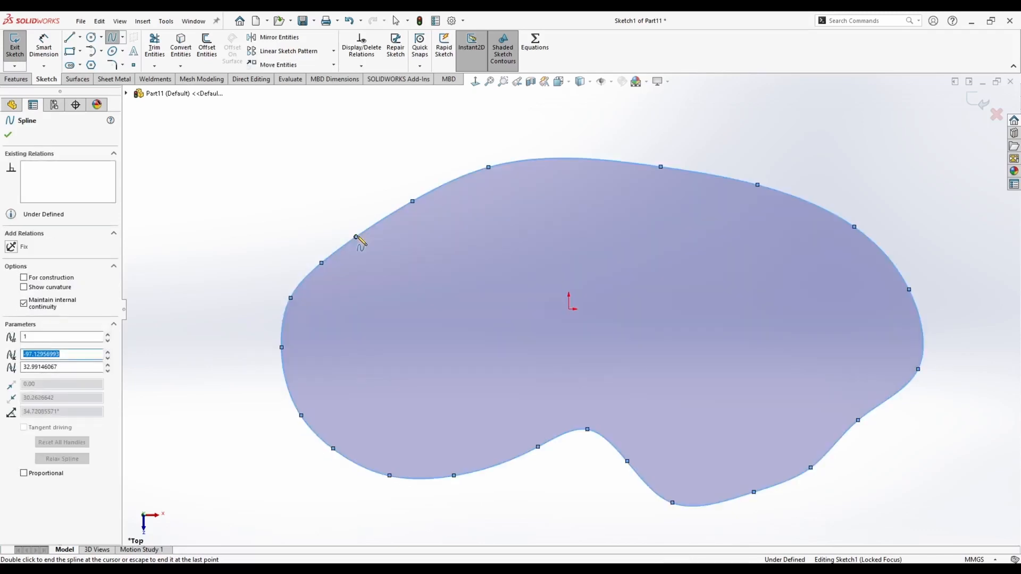
pyautogui.press('Escape')
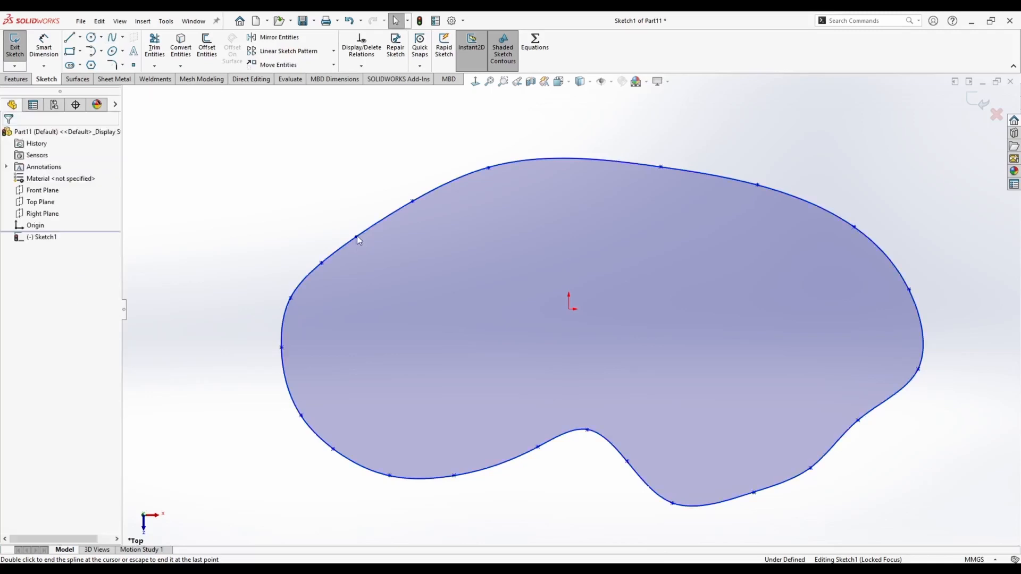
# Step: Extrude the closed spline profile 10 mm with the Mid Plane end condition
pyautogui.click(17, 80)
pyautogui.scroll(2, 528, 348)
pyautogui.moveTo(530, 352); pyautogui.dragTo(435, 212, button='middle')
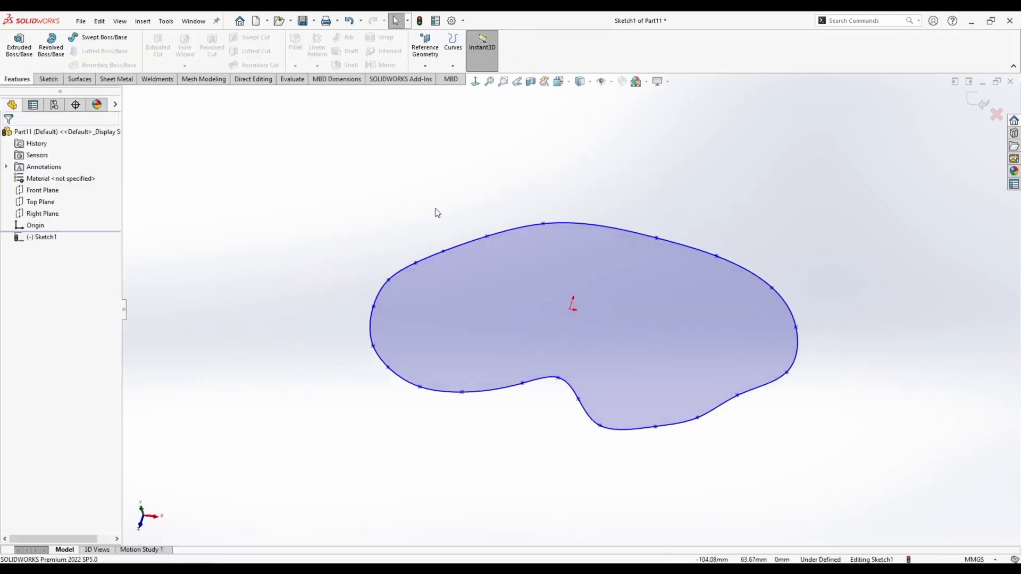
pyautogui.click(19, 42)
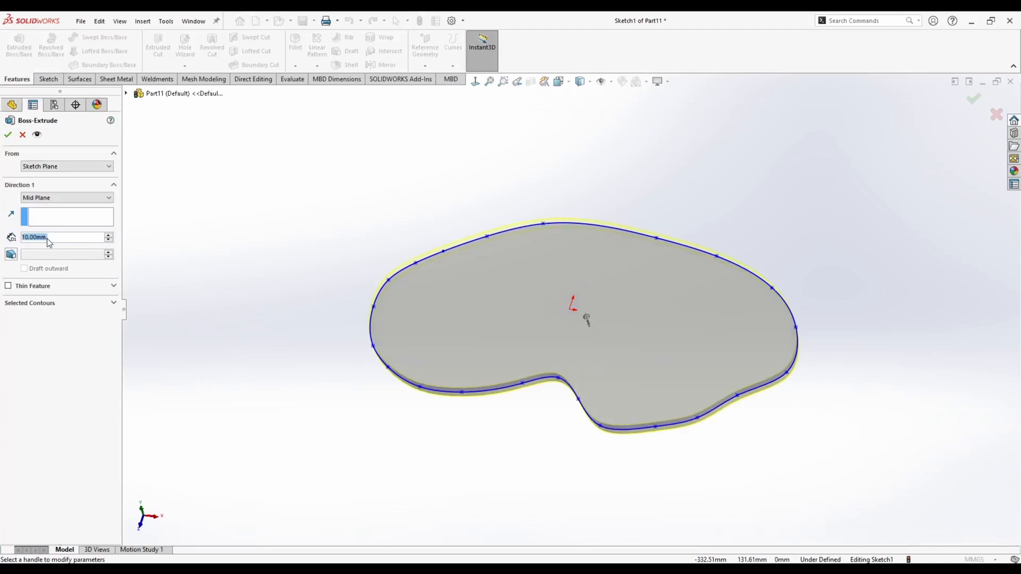
pyautogui.click(7, 135)
# Step: Start a new sketch on the top face of the extruded plate
pyautogui.moveTo(342, 205); pyautogui.dragTo(522, 244, button='middle')
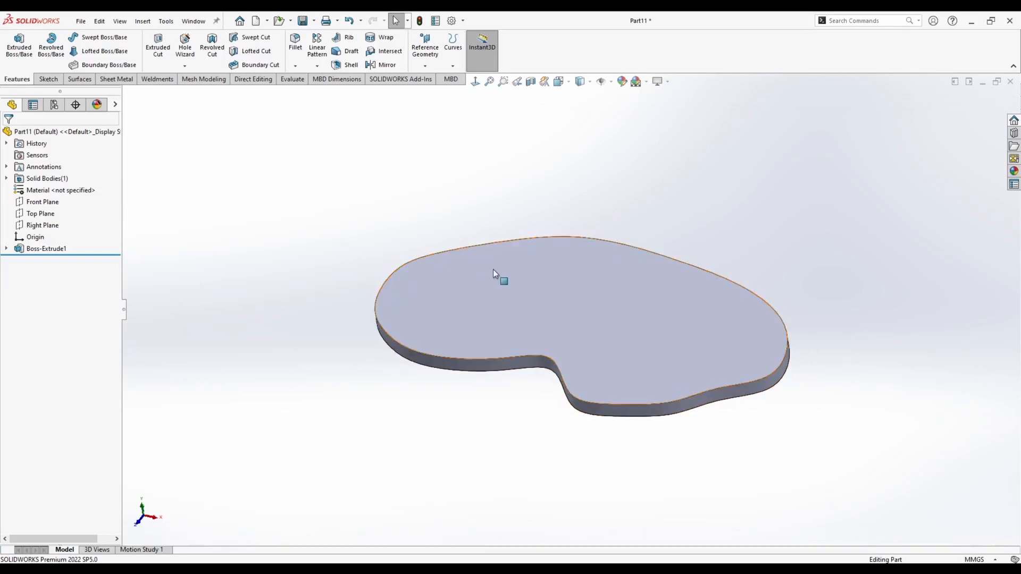
pyautogui.moveTo(497, 278)
pyautogui.mouseDown(button='middle')
pyautogui.moveTo(392, 243)
pyautogui.moveTo(483, 281)
pyautogui.moveTo(527, 276)
pyautogui.moveTo(521, 303)
pyautogui.mouseUp(button='middle')
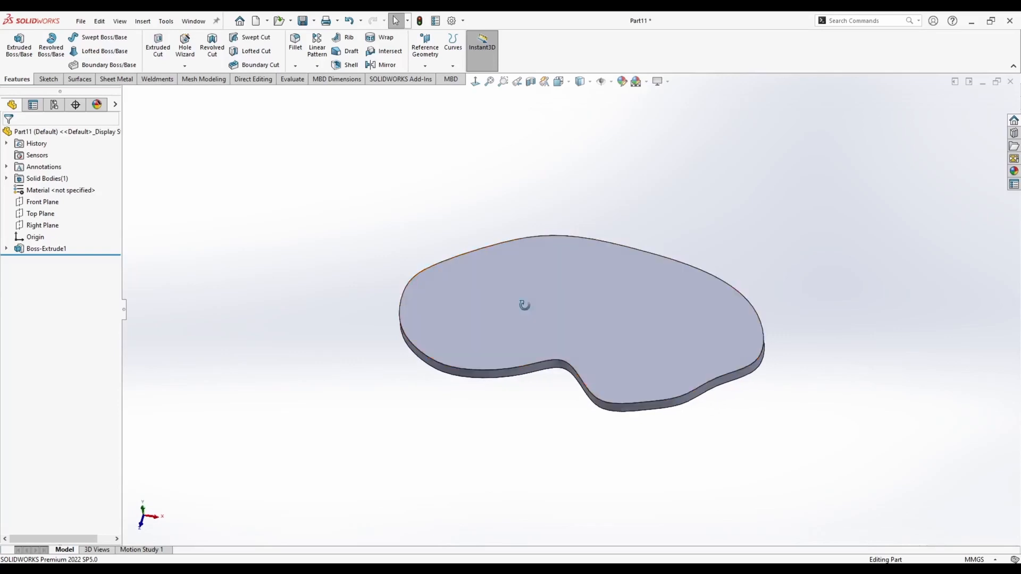
pyautogui.click(558, 275)
pyautogui.rightClick(558, 274)
pyautogui.click(584, 259)
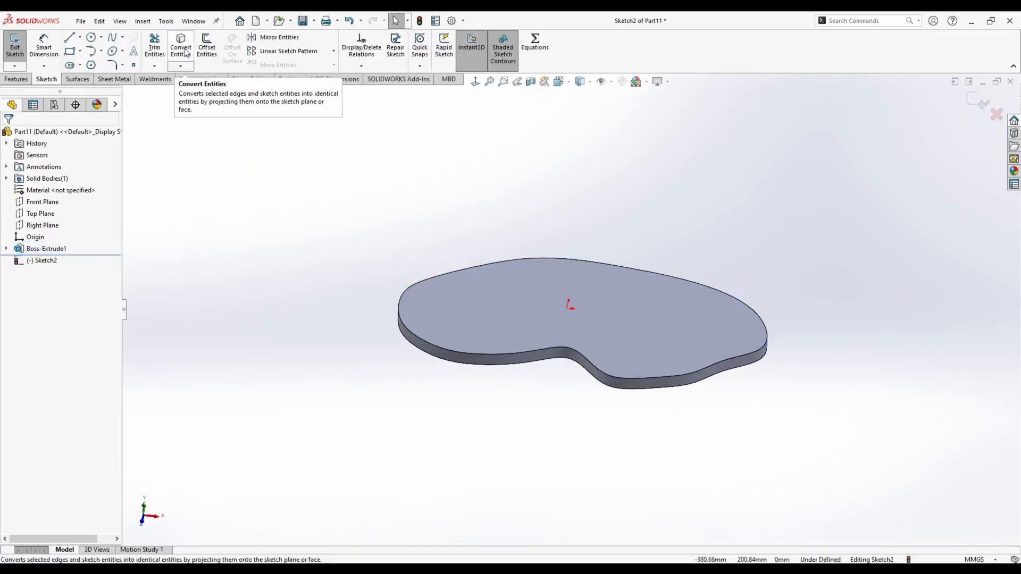
# Step: Convert the top face's outer edge into a sketch curve with Convert Entities, and undo the conversion
pyautogui.moveTo(452, 227); pyautogui.dragTo(444, 257, button='middle')
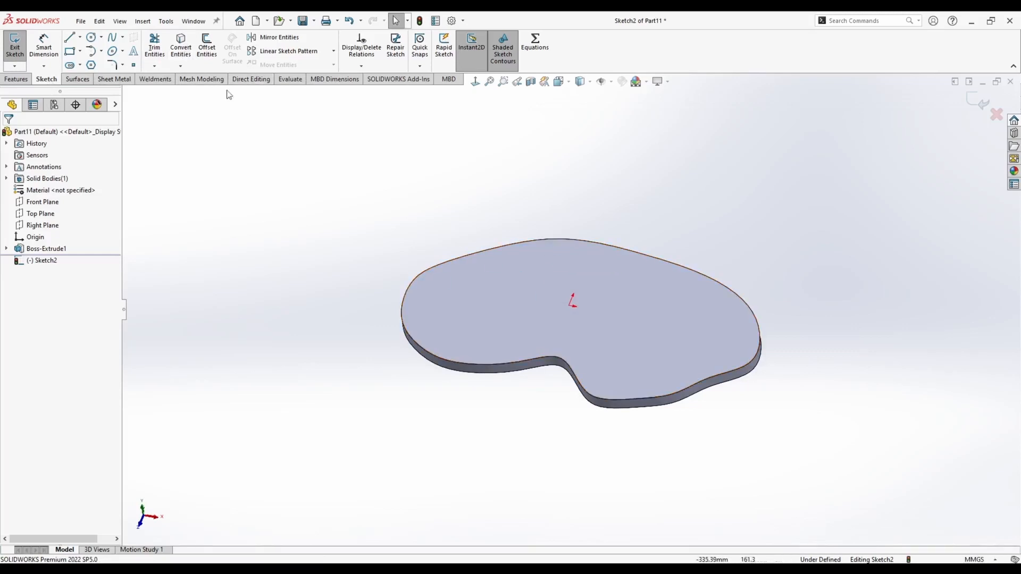
pyautogui.click(181, 47)
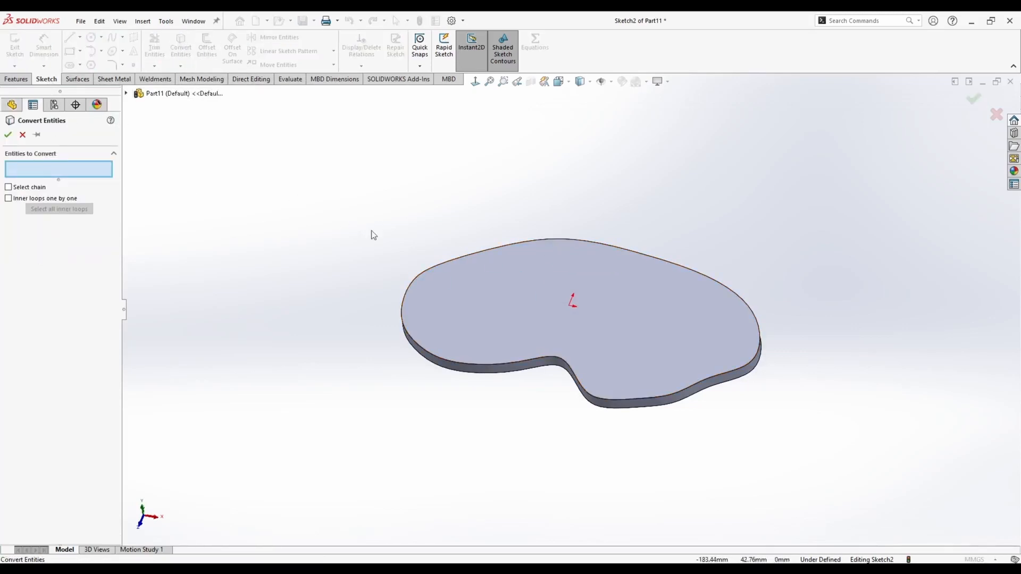
pyautogui.click(502, 247)
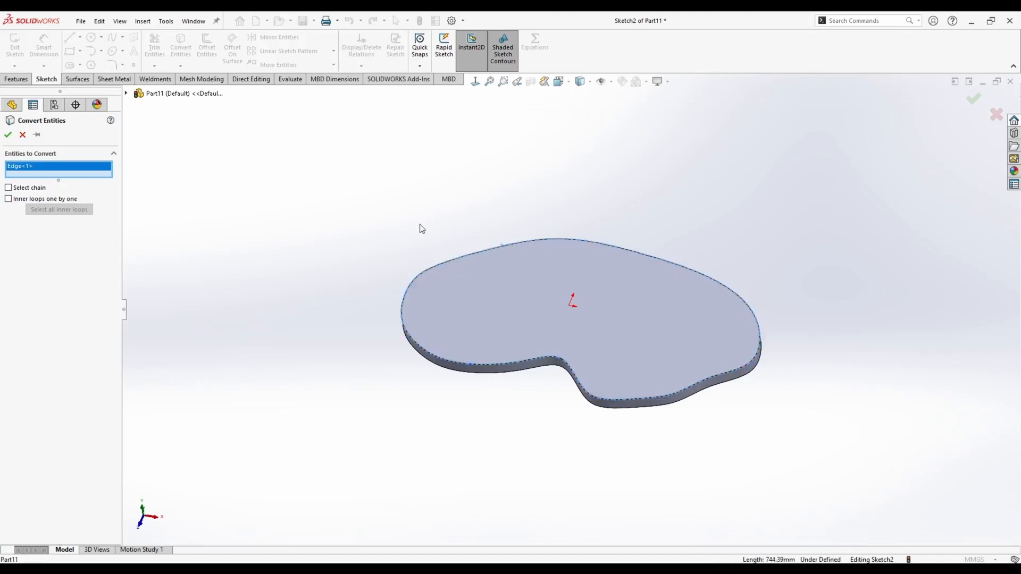
pyautogui.click(8, 134)
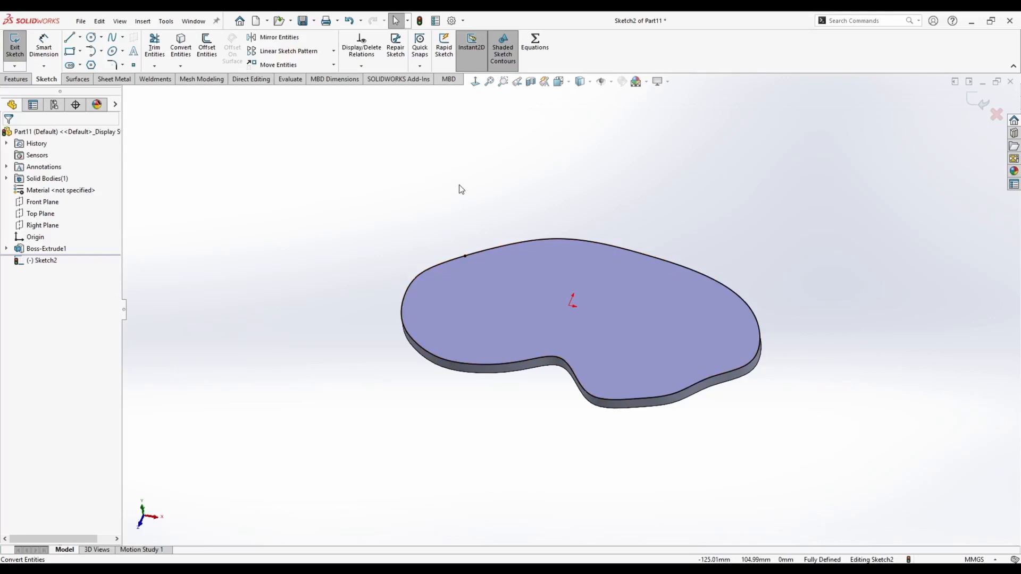
pyautogui.hotkey('ctrl', 'z')
# Step: Convert the outline of the whole top face into sketch geometry and exit the sketch
pyautogui.click(181, 48)
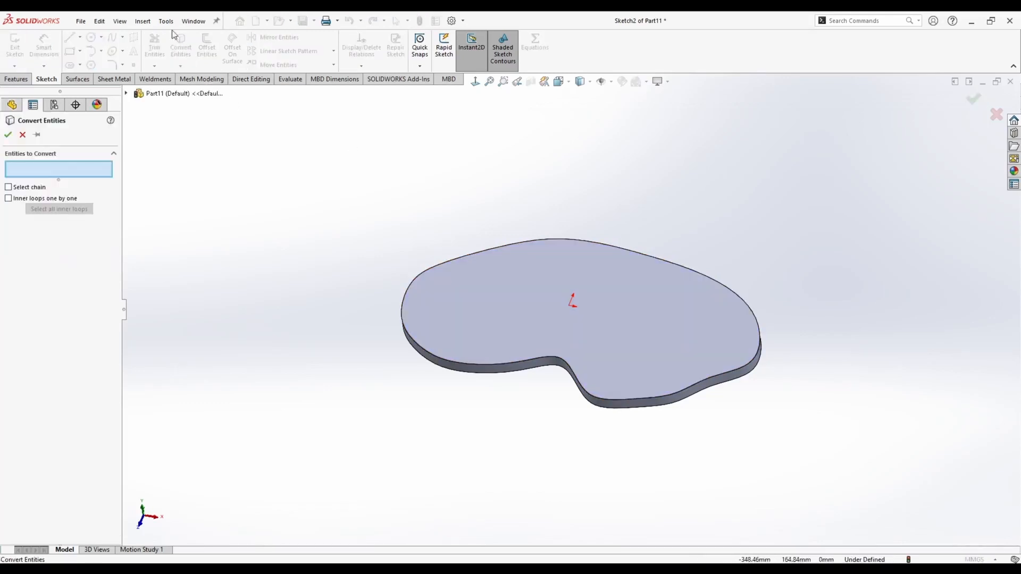
pyautogui.click(584, 270)
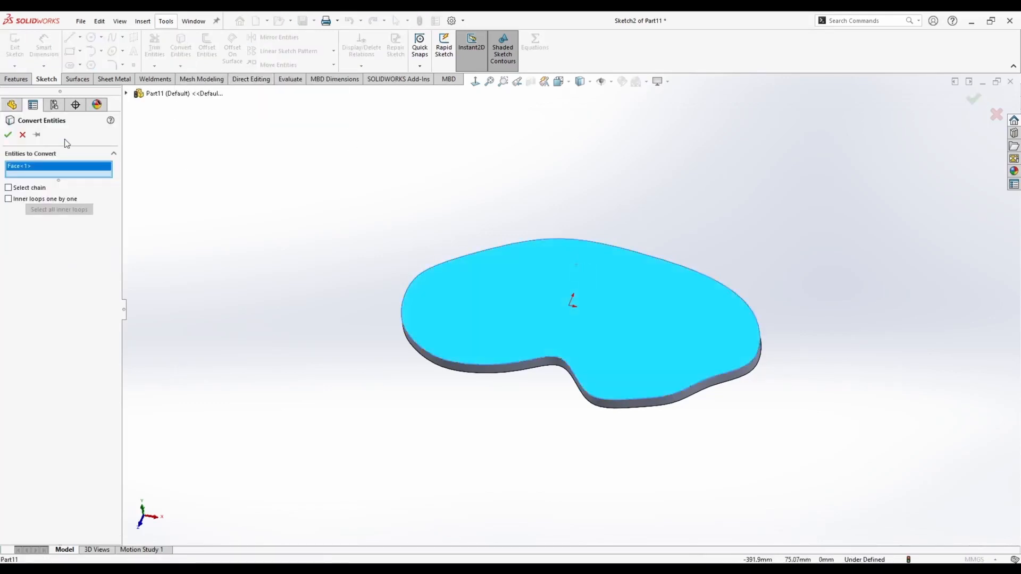
pyautogui.click(9, 135)
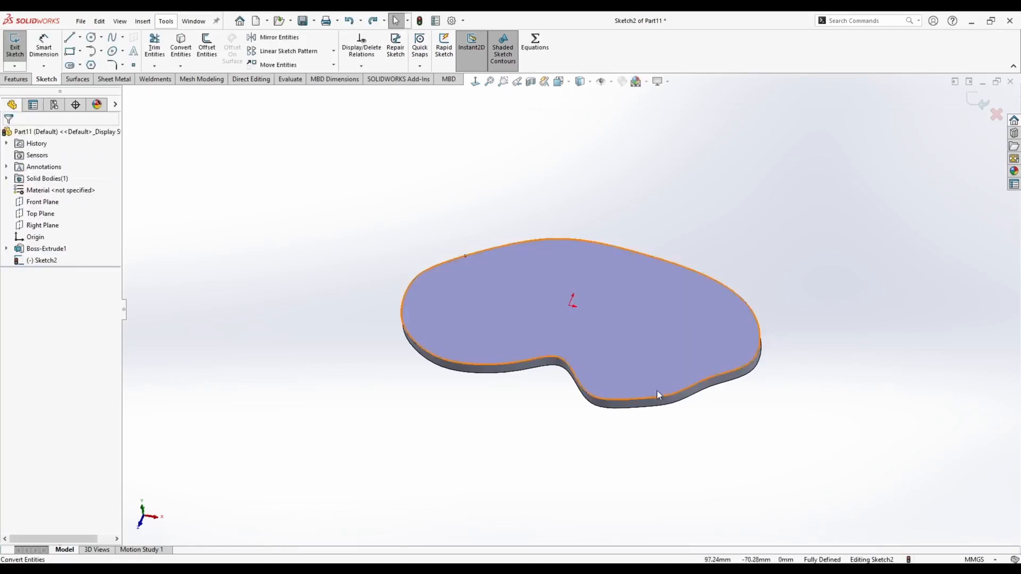
pyautogui.click(977, 101)
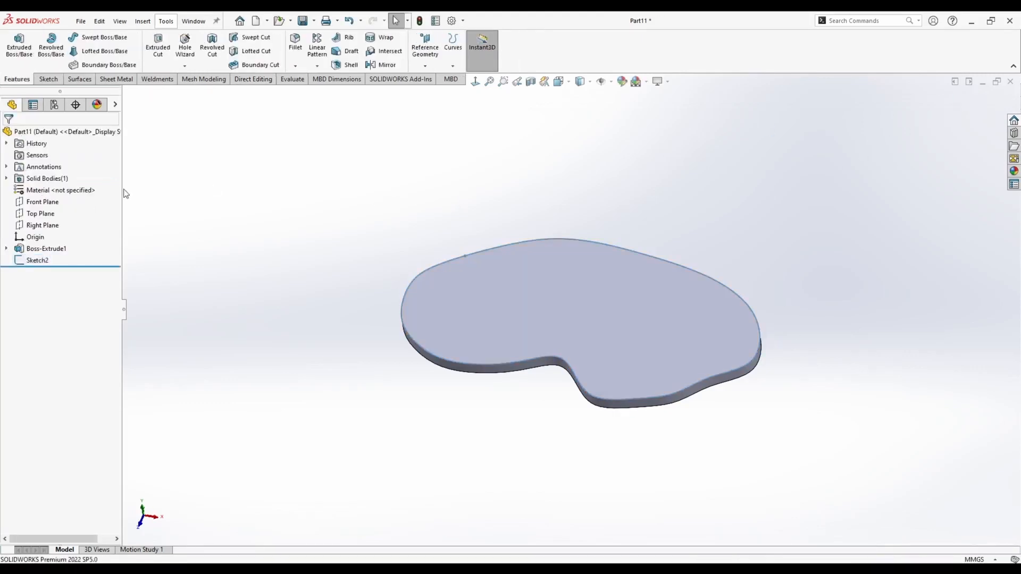
# Step: Hide the extruded solid body to inspect the converted outline by itself, and show the body again
pyautogui.click(7, 178)
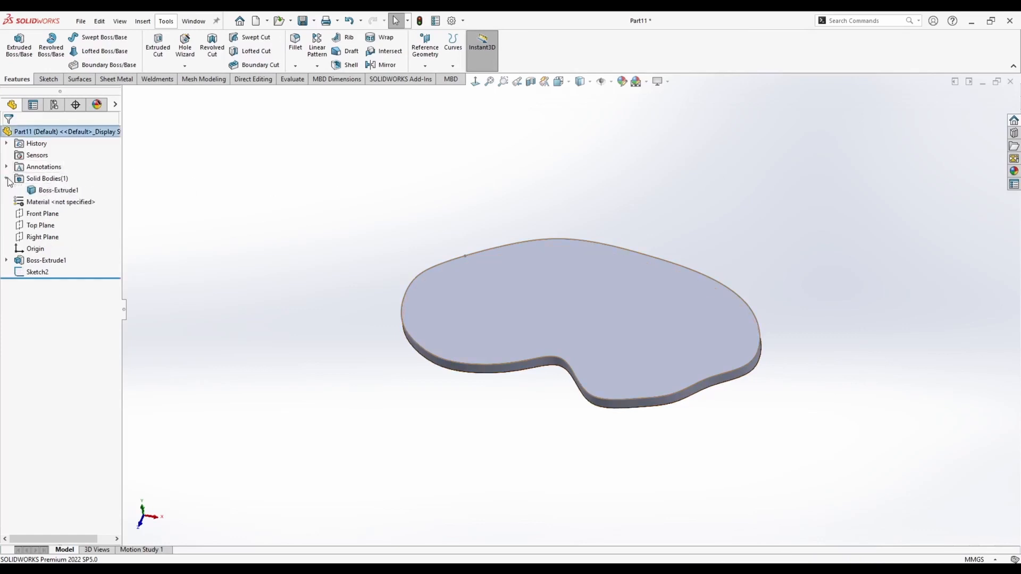
pyautogui.rightClick(59, 190)
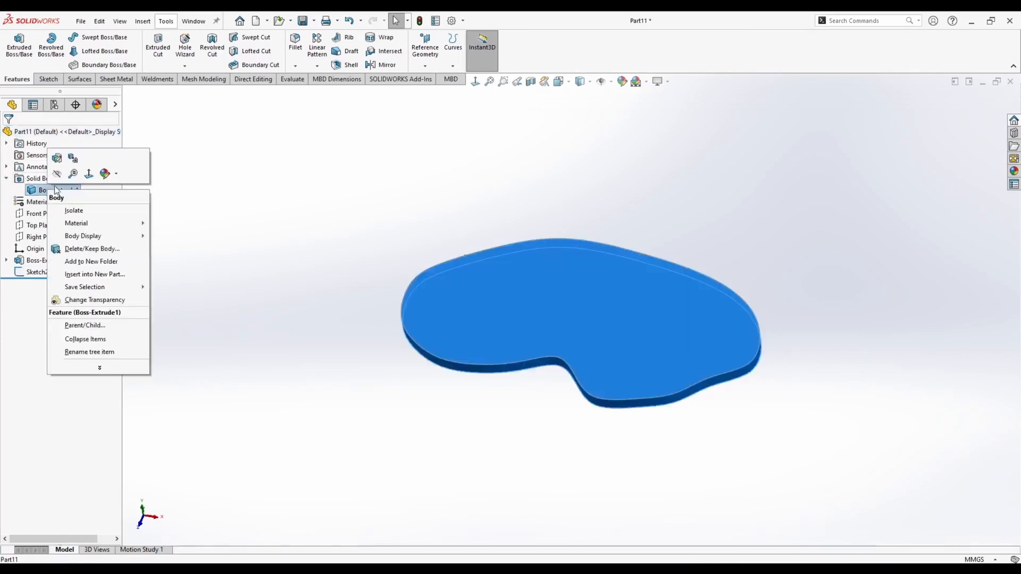
pyautogui.click(90, 298)
pyautogui.moveTo(299, 208); pyautogui.dragTo(614, 200, button='middle')
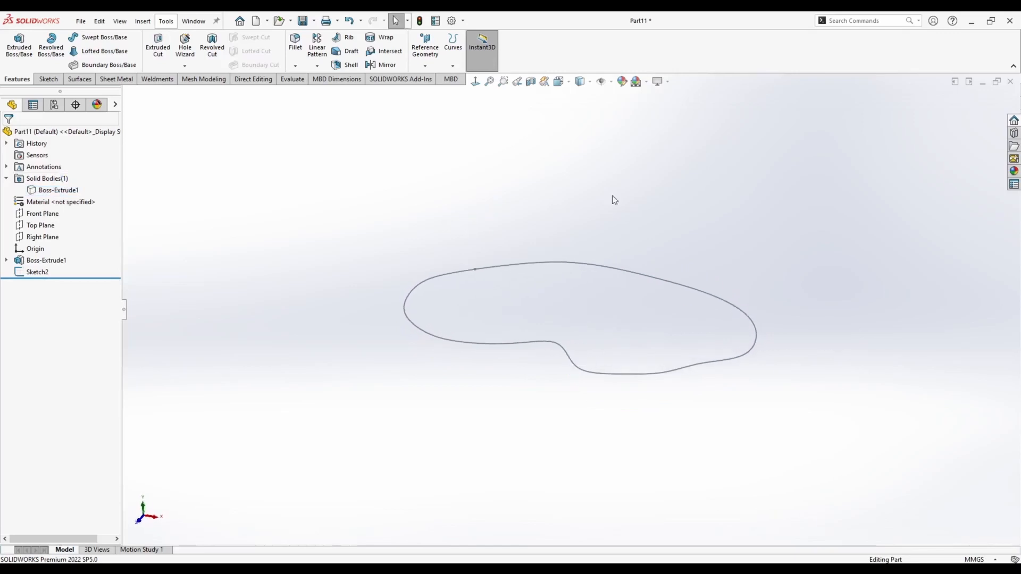
pyautogui.rightClick(58, 190)
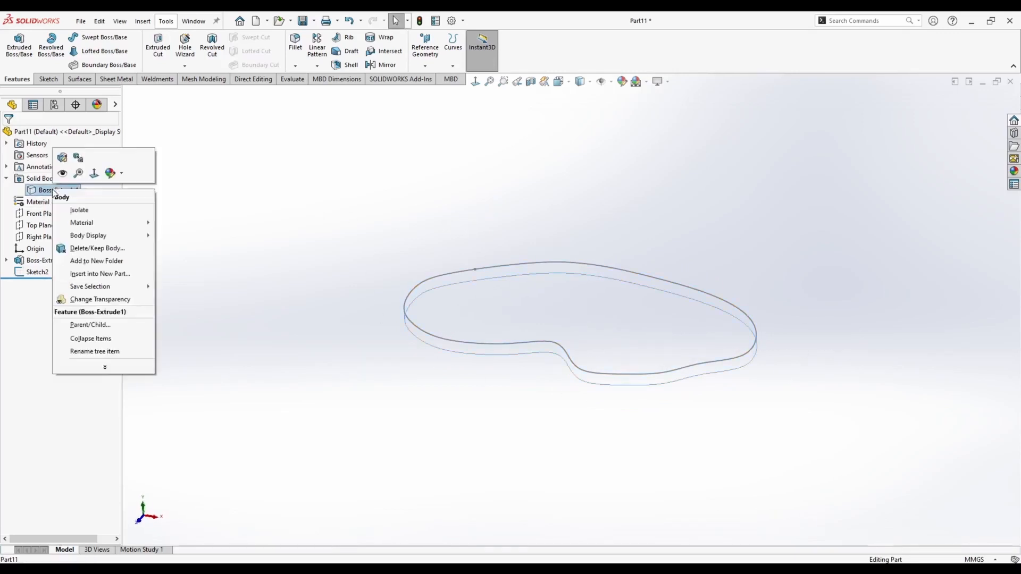
pyautogui.click(91, 298)
# Step: Reopen the converted outline's sketch for editing and view it from the top
pyautogui.rightClick(37, 272)
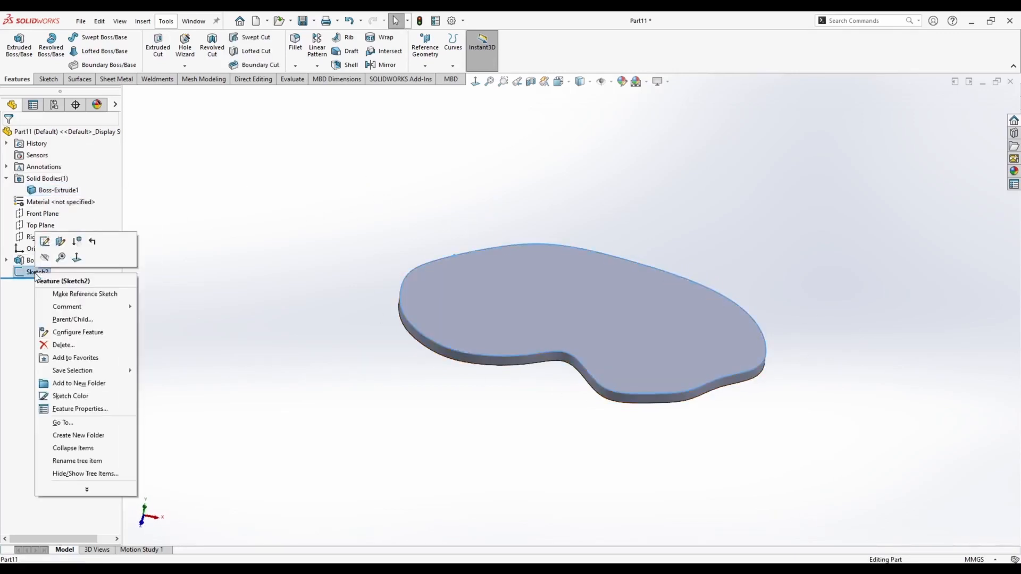
pyautogui.click(43, 239)
pyautogui.press('space')
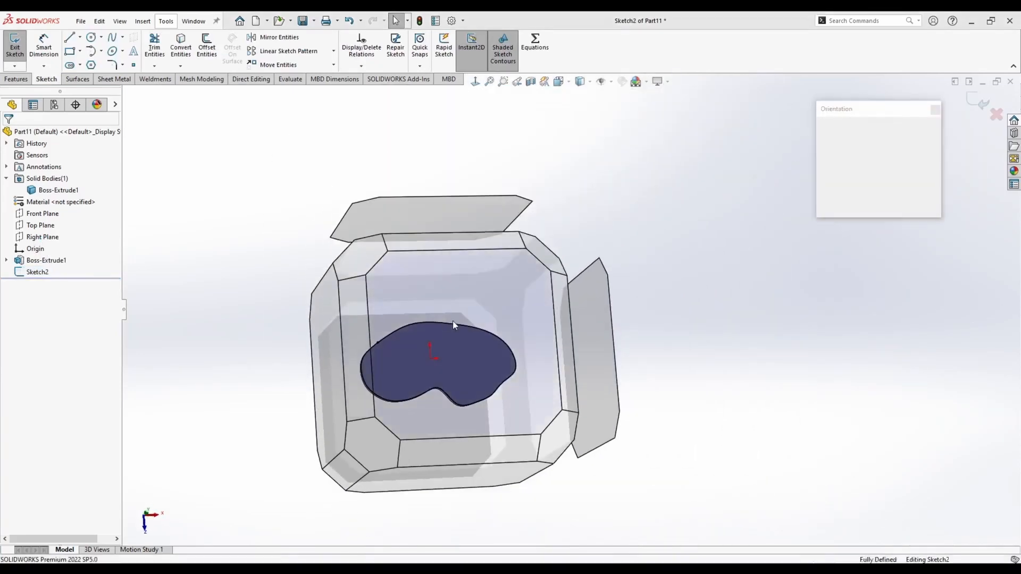
pyautogui.click(452, 320)
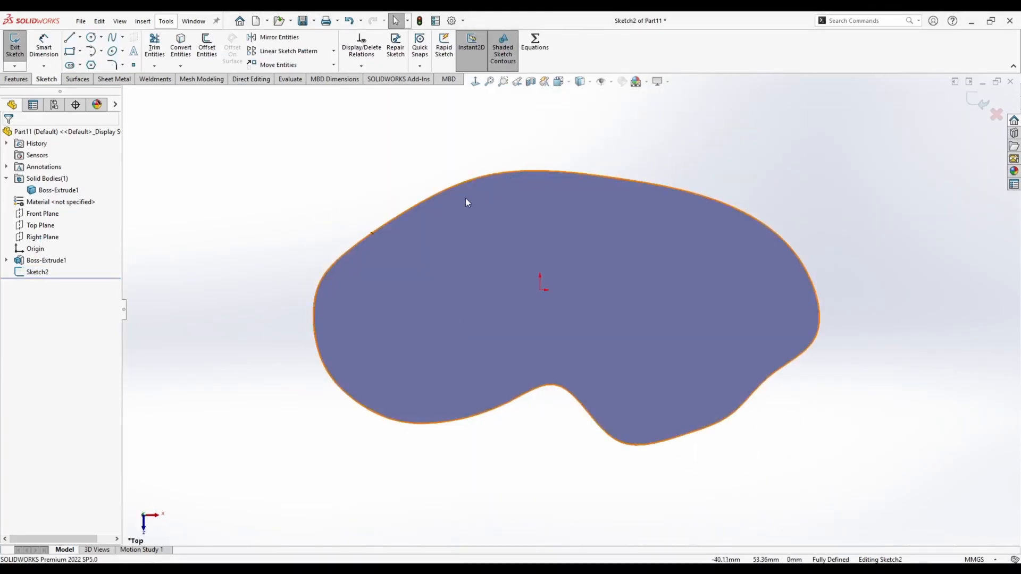
# Step: Preview an offset of the top face's outer edge, reverse it inward, and set the offset distance to 5 mm
pyautogui.moveTo(246, 251); pyautogui.dragTo(300, 193, button='middle')
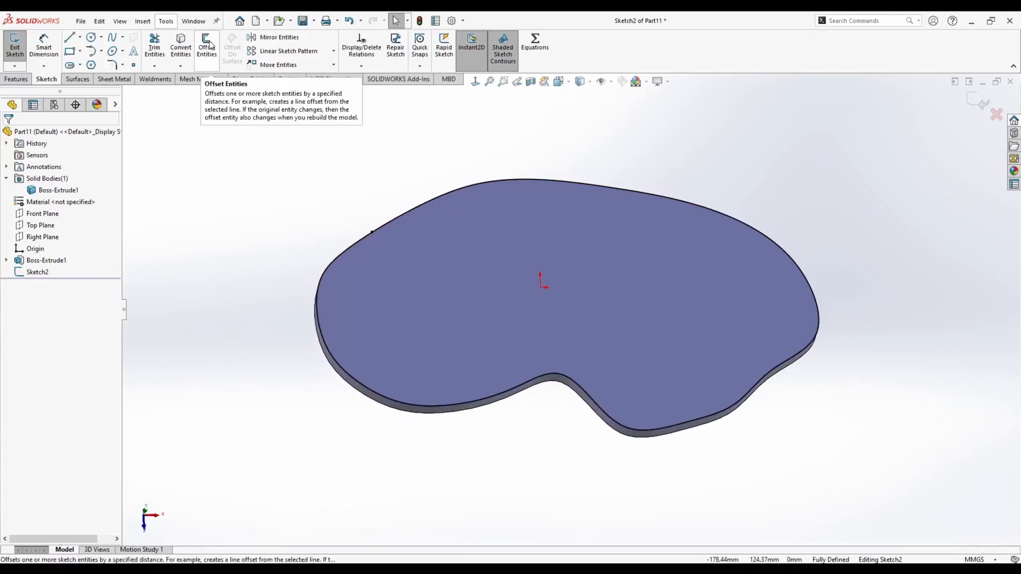
pyautogui.click(210, 45)
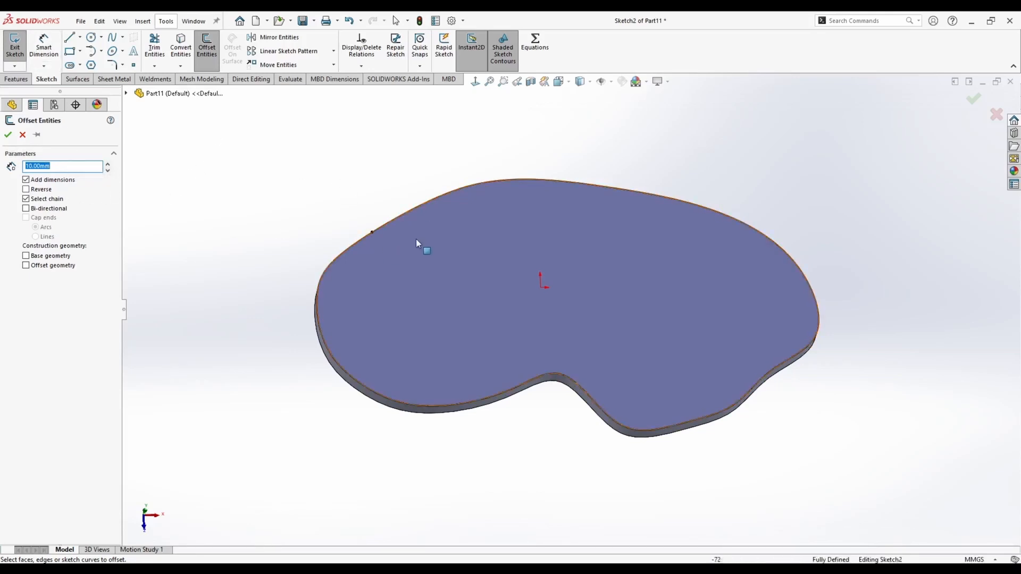
pyautogui.click(432, 201)
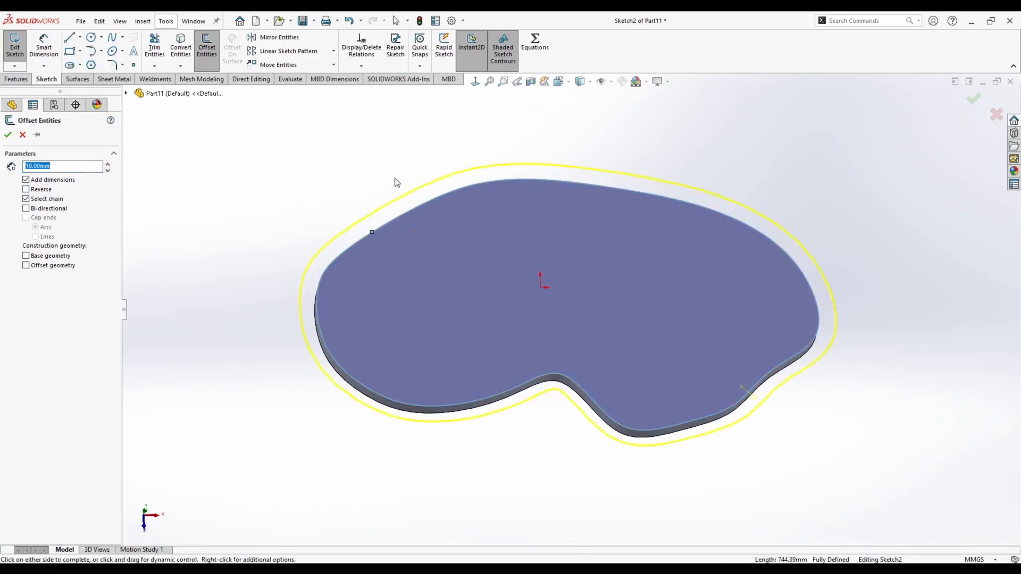
pyautogui.click(27, 191)
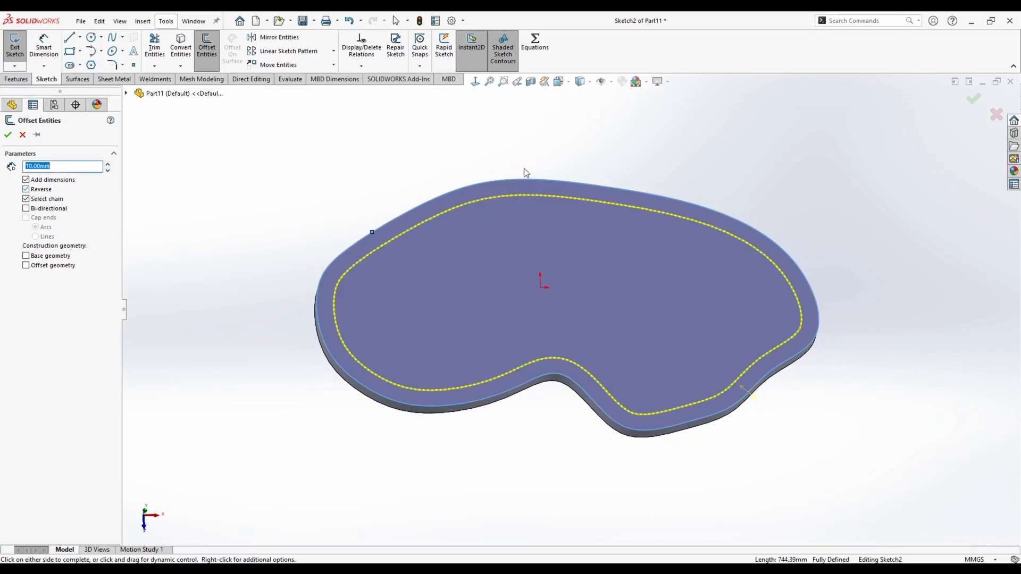
pyautogui.moveTo(707, 253); pyautogui.dragTo(708, 274, button='middle')
pyautogui.doubleClick(71, 168)
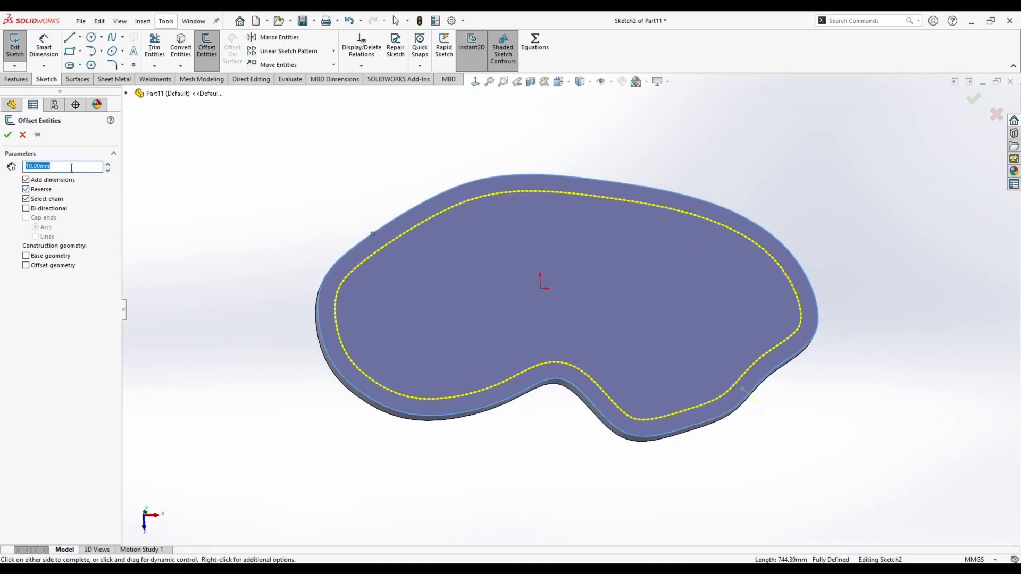
pyautogui.write('5')
pyautogui.press('Return')
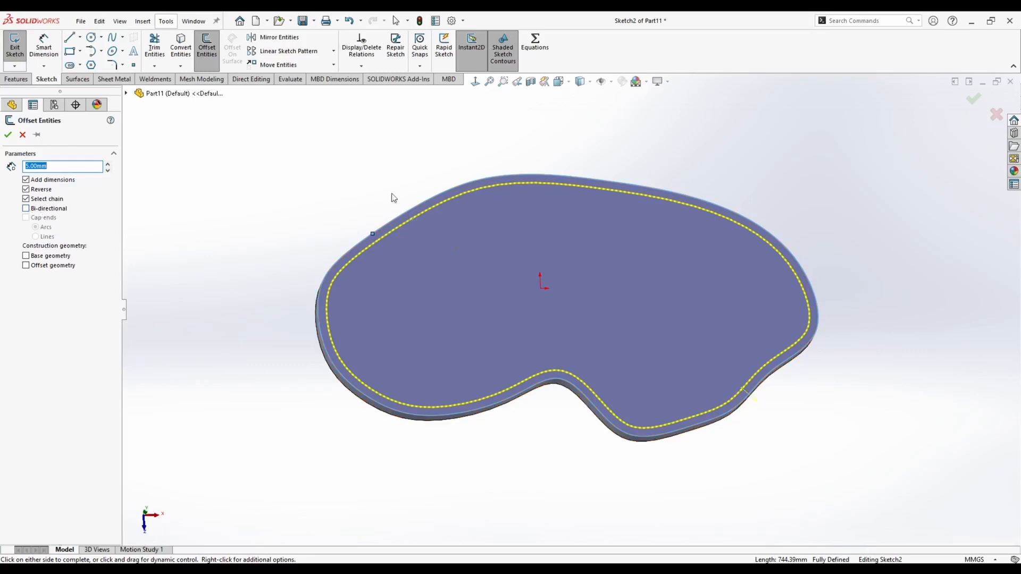
# Step: Try the bi-directional offset and the base and offset construction geometry options, and turn all three off again
pyautogui.click(26, 209)
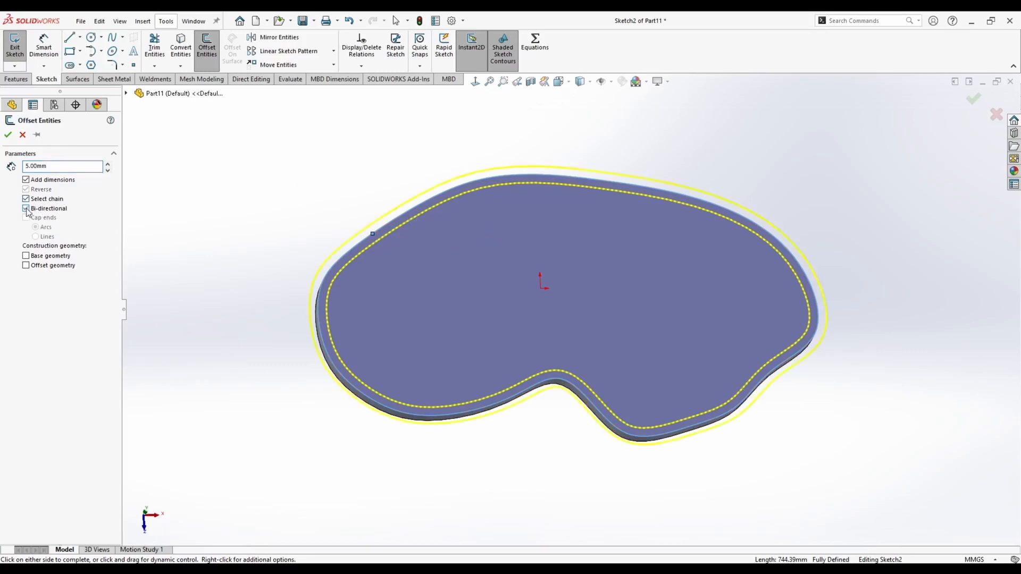
pyautogui.click(25, 209)
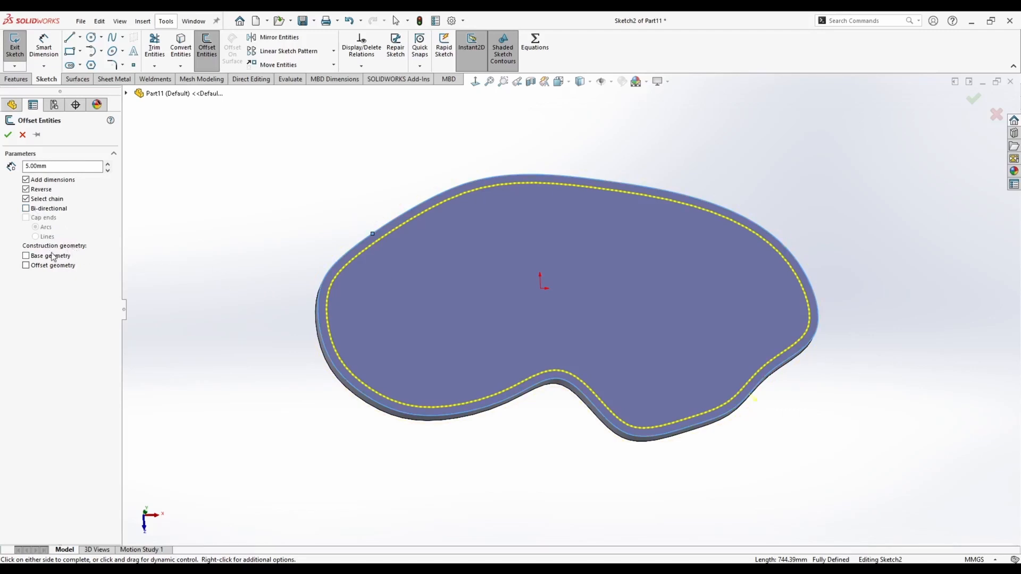
pyautogui.click(29, 208)
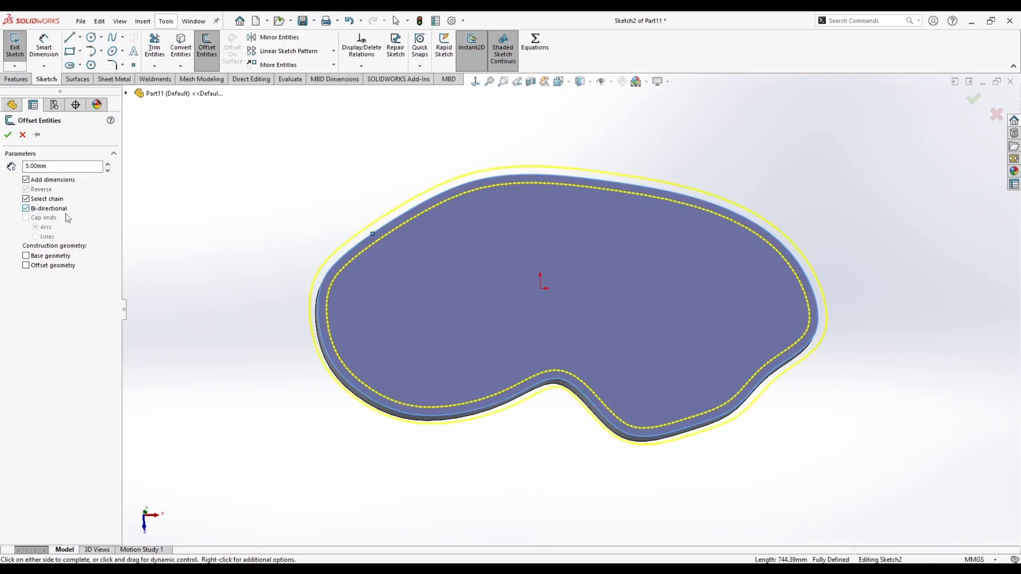
pyautogui.click(26, 257)
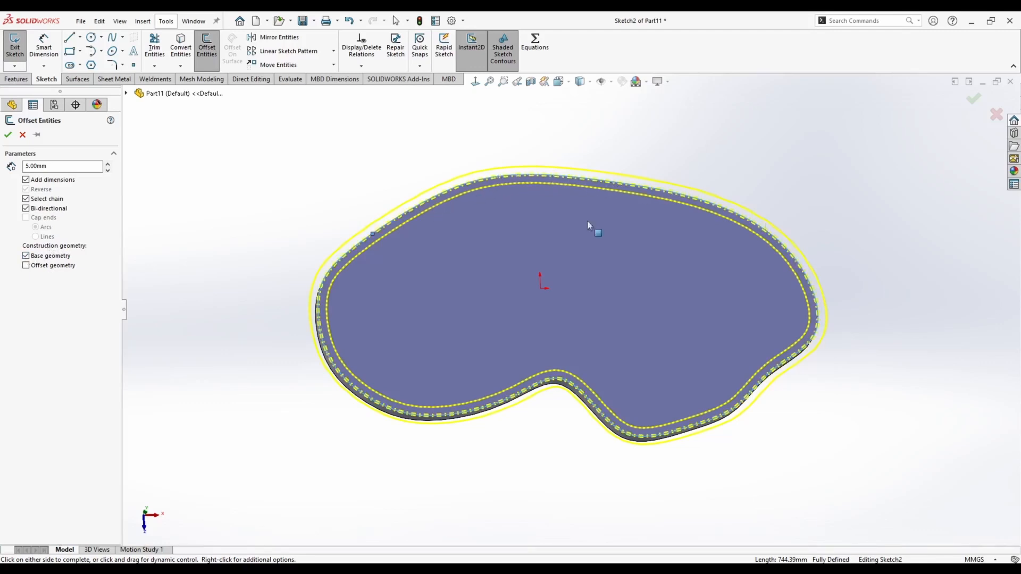
pyautogui.click(26, 256)
pyautogui.click(26, 265)
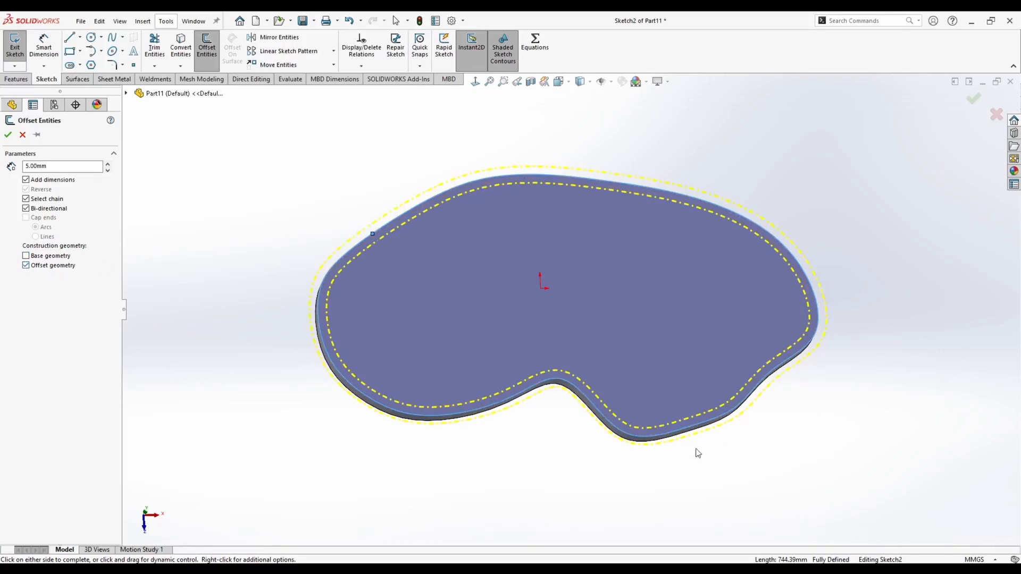
pyautogui.click(26, 257)
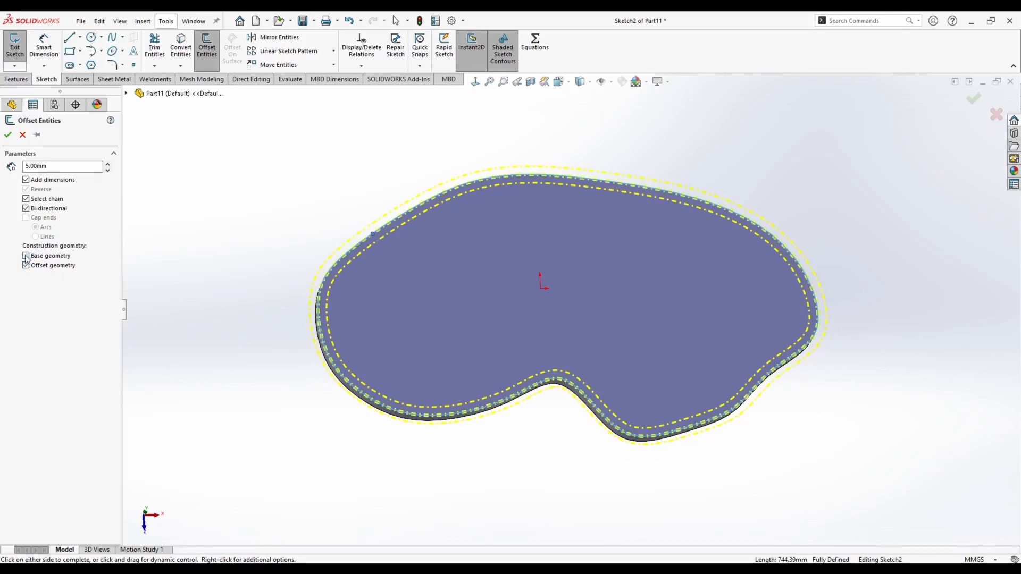
pyautogui.click(26, 266)
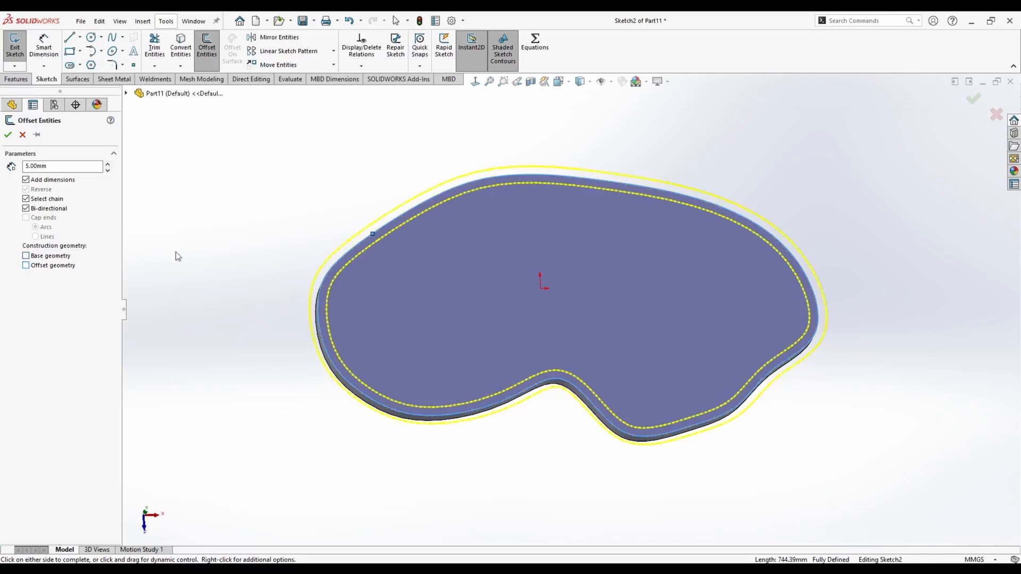
pyautogui.click(26, 208)
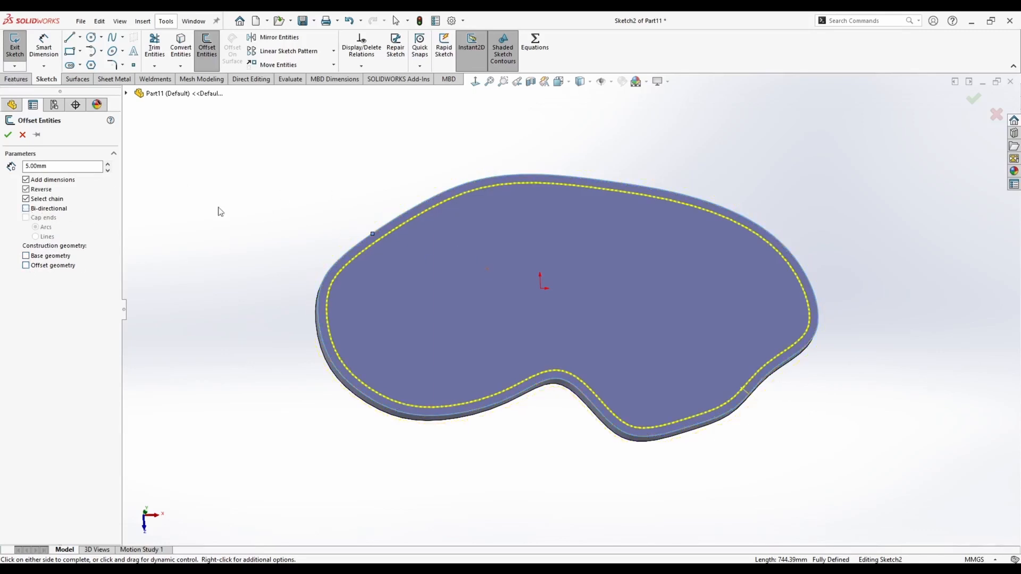
# Step: Accept the single inward offset and set its dimension in the sketch to 7 mm
pyautogui.click(60, 166)
pyautogui.click(8, 134)
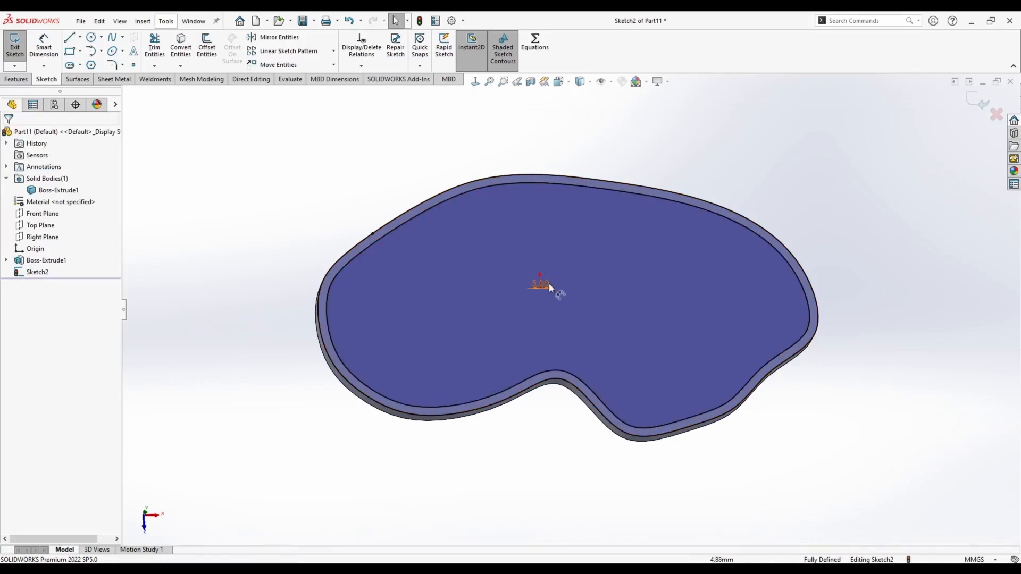
pyautogui.moveTo(515, 260); pyautogui.dragTo(513, 294, button='middle')
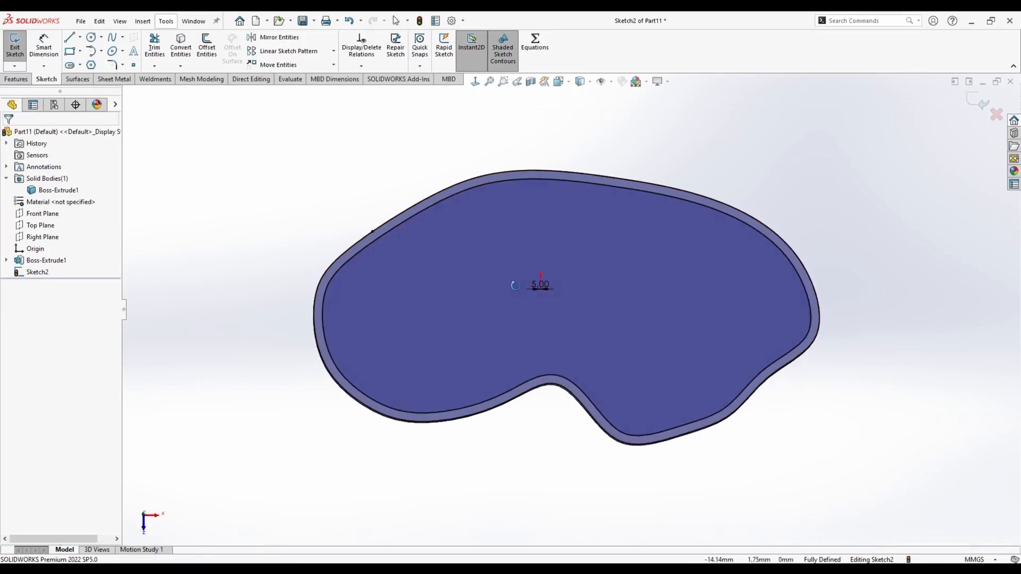
pyautogui.doubleClick(547, 290)
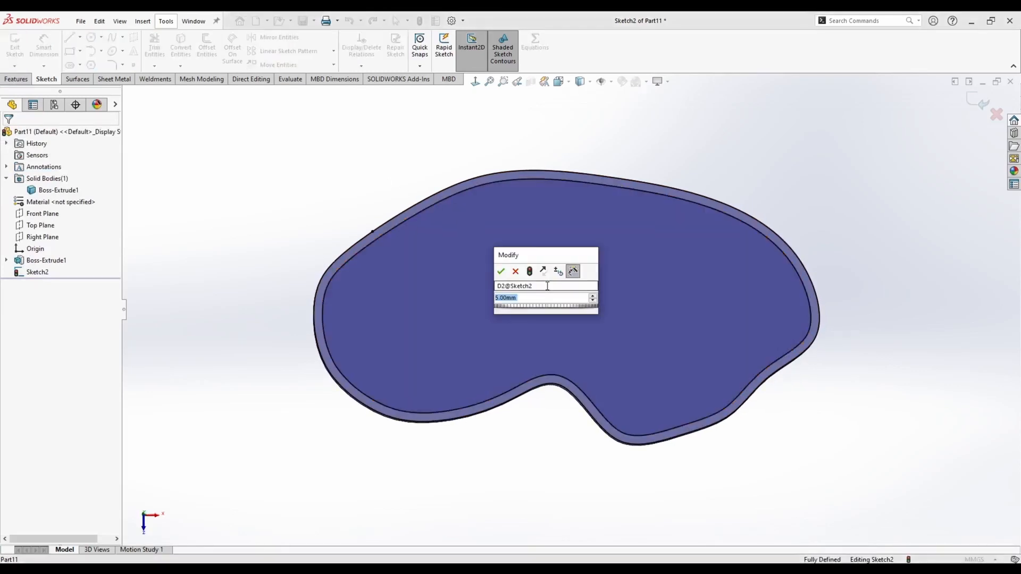
pyautogui.write('7')
pyautogui.press('Return')
pyautogui.click(424, 156)
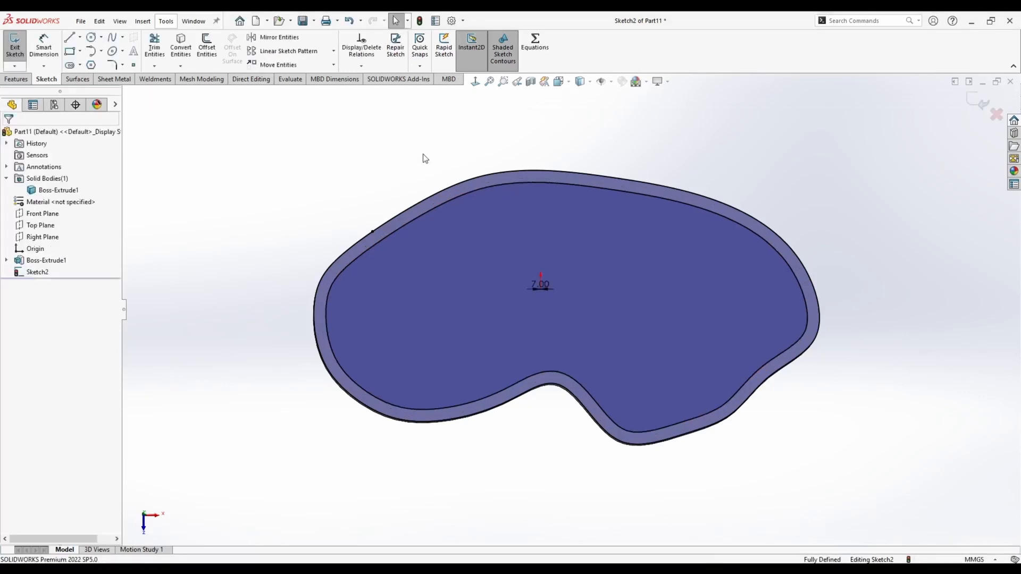
# Step: Turn the converted outer outline of the top face into construction geometry
pyautogui.moveTo(385, 288); pyautogui.dragTo(372, 253, button='middle')
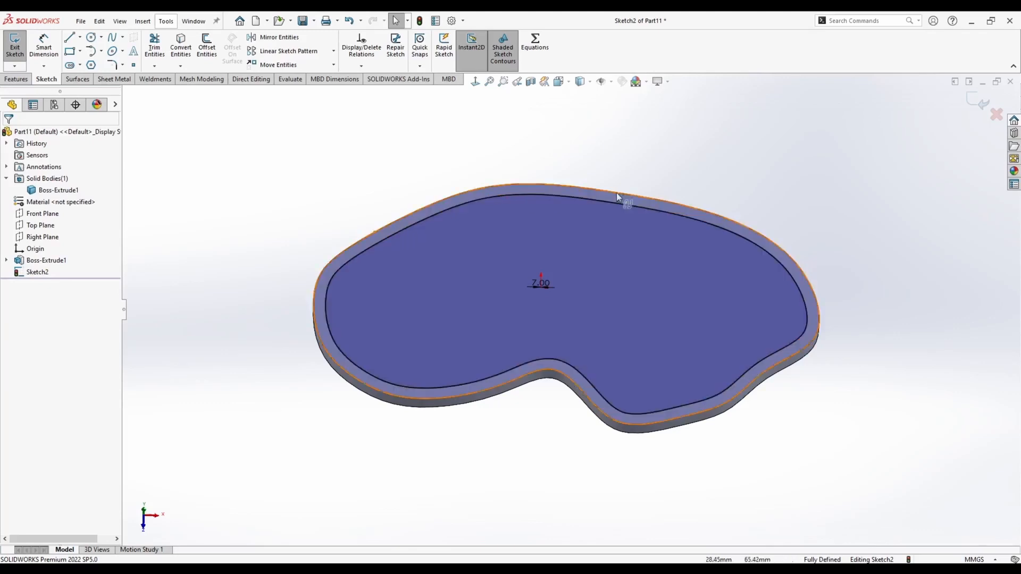
pyautogui.click(455, 195)
pyautogui.rightClick(456, 195)
pyautogui.click(443, 177)
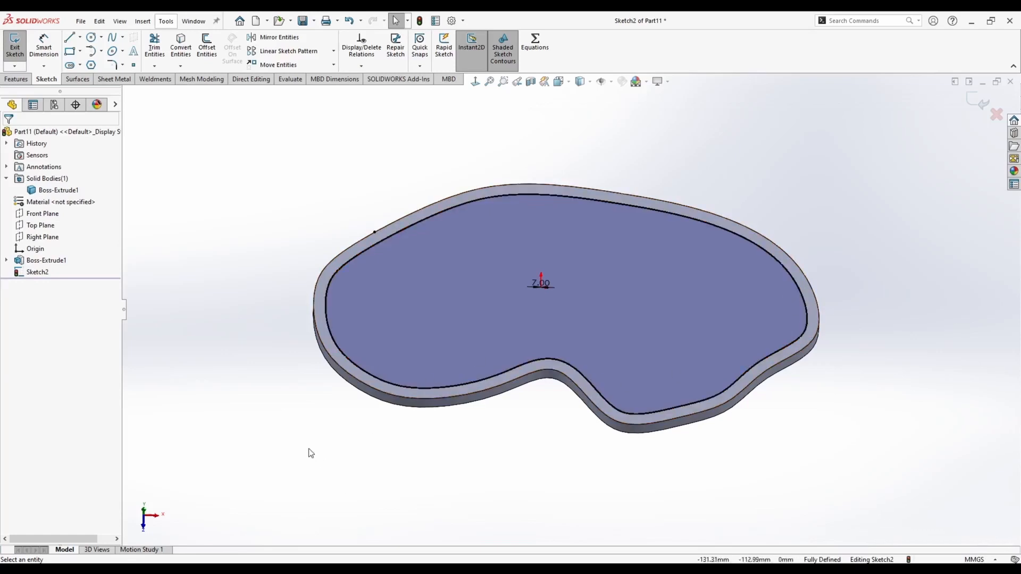
# Step: Extrude-cut the inner offset profile with the Through All end condition
pyautogui.click(16, 79)
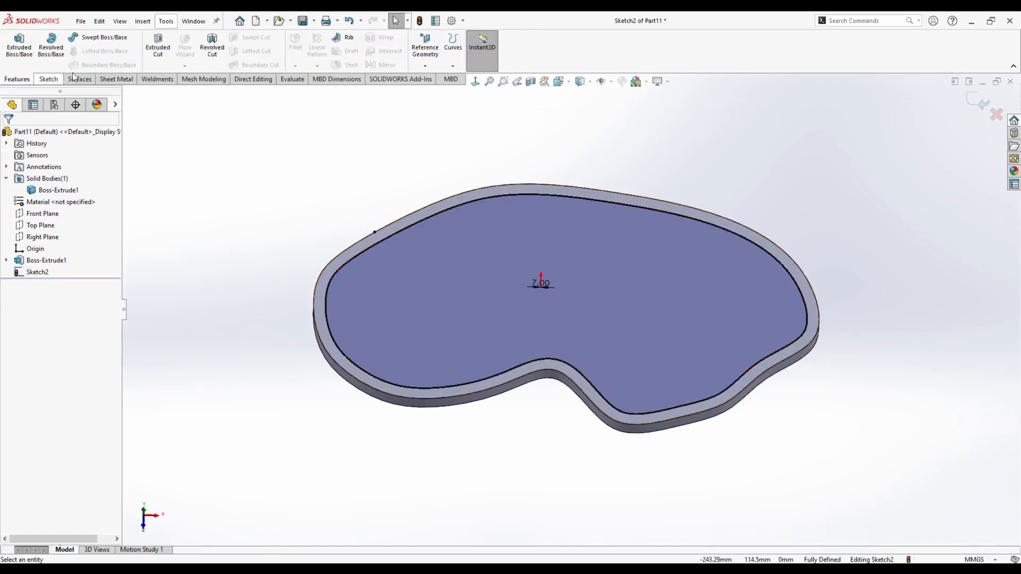
pyautogui.click(158, 47)
pyautogui.click(62, 199)
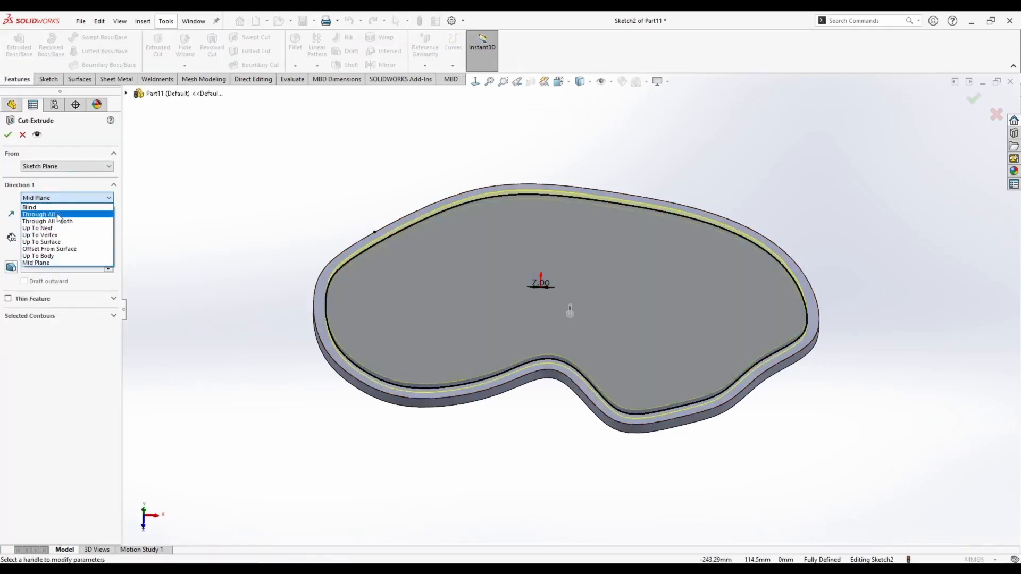
pyautogui.click(51, 214)
pyautogui.click(8, 135)
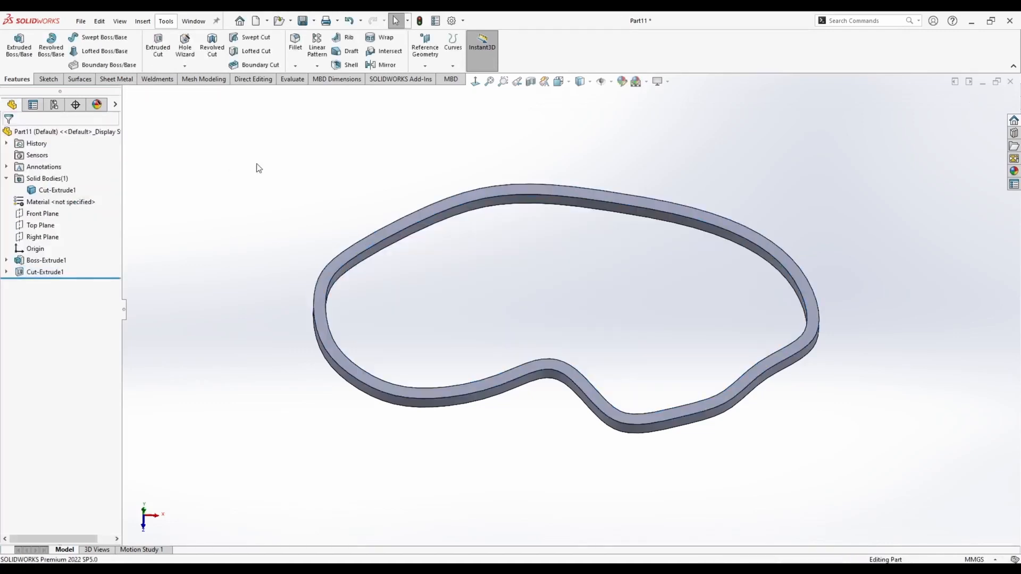
pyautogui.moveTo(257, 167); pyautogui.dragTo(295, 202, button='middle')
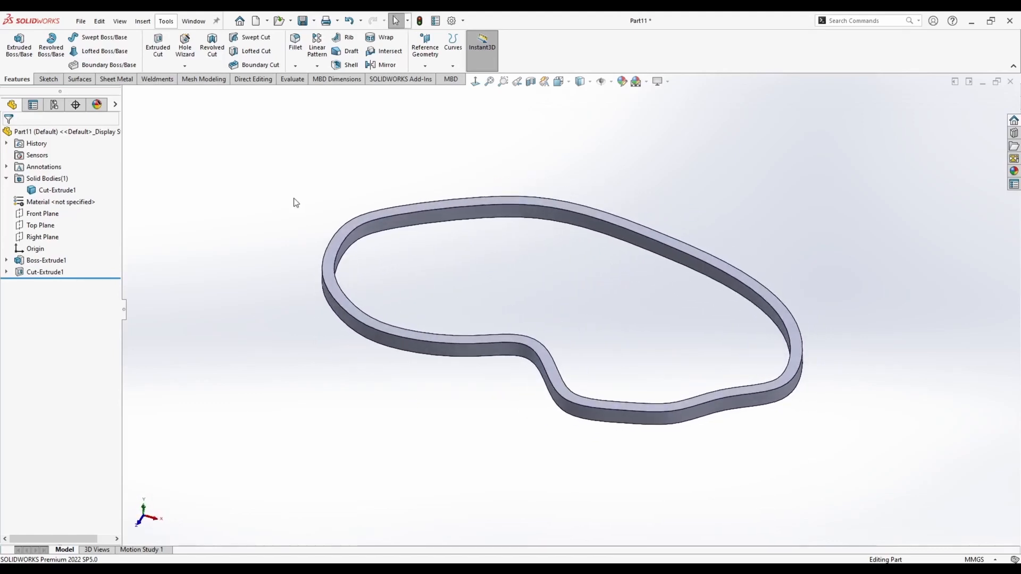
# Step: Delete the boss extrude, the cut extrude and the remaining spline sketch to empty the part
pyautogui.click(49, 261)
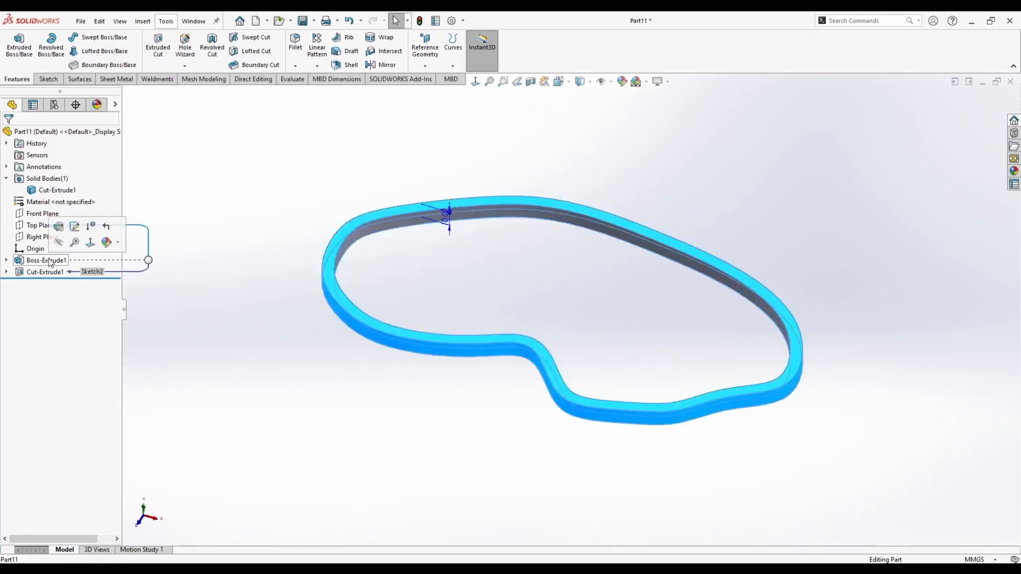
pyautogui.keyDown('ctrl'); pyautogui.click(46, 273); pyautogui.keyUp('ctrl')
pyautogui.press('Delete')
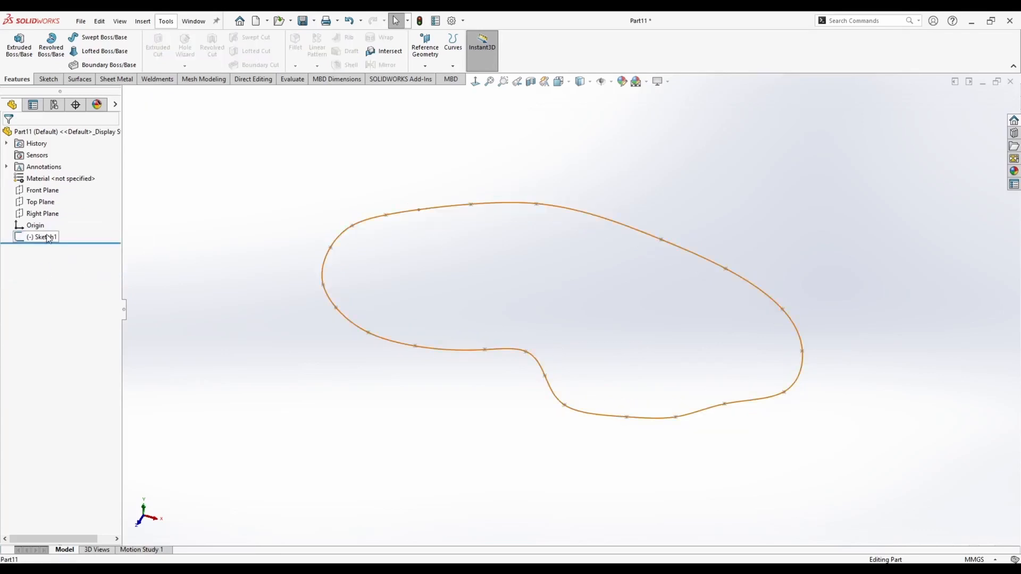
pyautogui.click(53, 82)
pyautogui.click(182, 66)
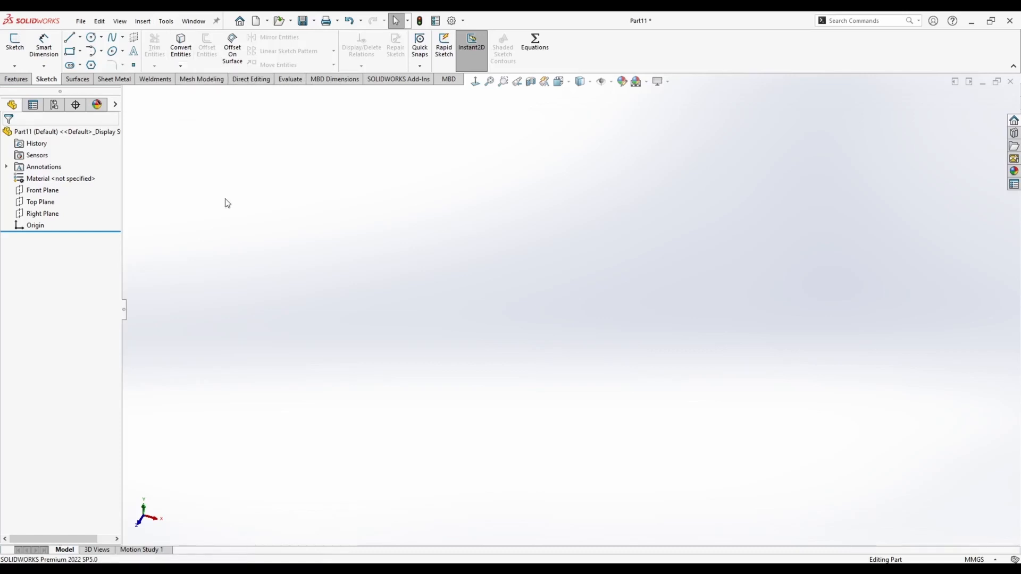
# Step: Sketch a 50 mm diameter circle at the origin on the Front Plane and offset it outward by 5 mm
pyautogui.rightClick(49, 192)
pyautogui.click(58, 174)
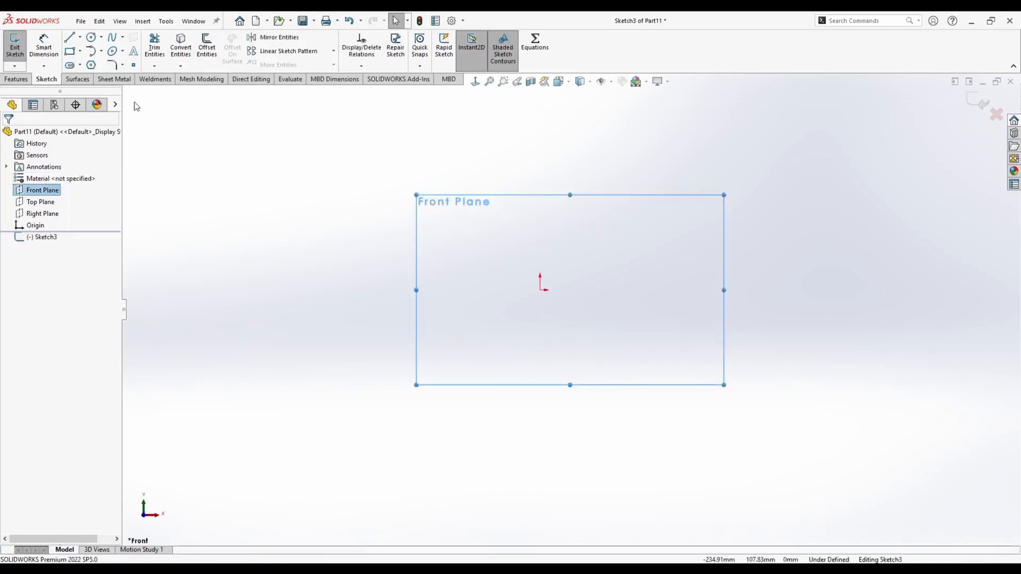
pyautogui.click(91, 41)
pyautogui.click(541, 290)
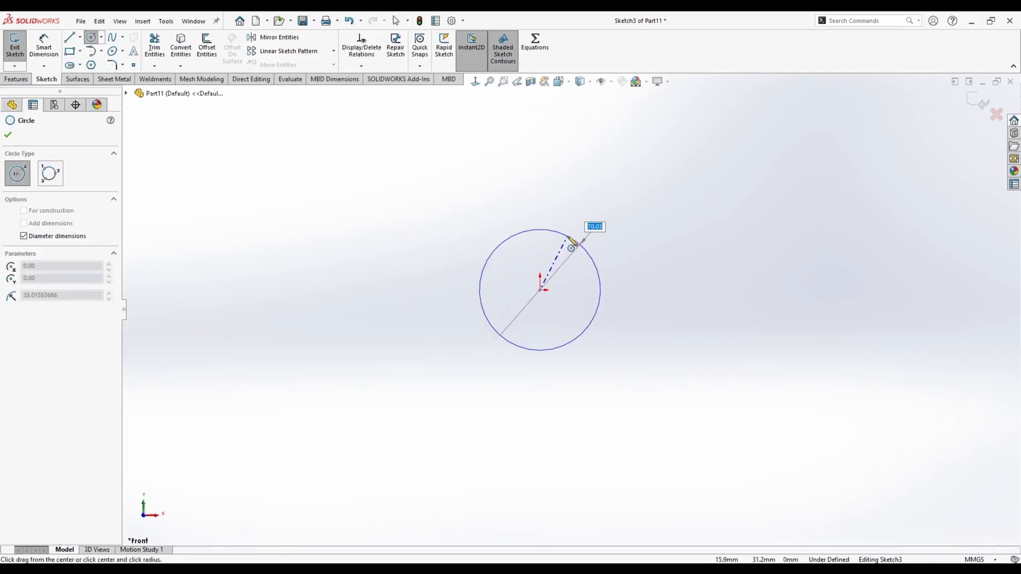
pyautogui.write('50')
pyautogui.press('Return')
pyautogui.click(207, 48)
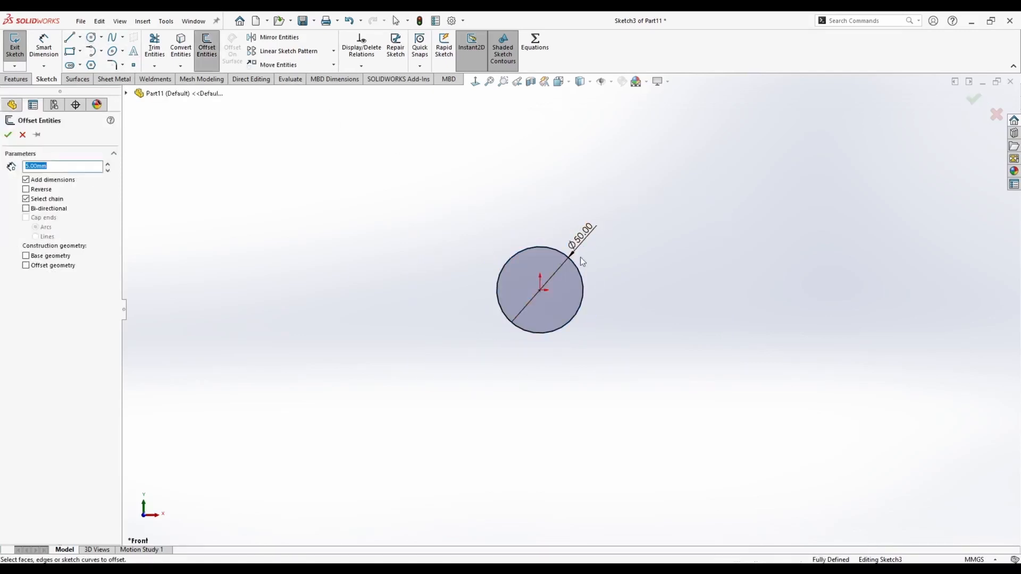
pyautogui.click(10, 138)
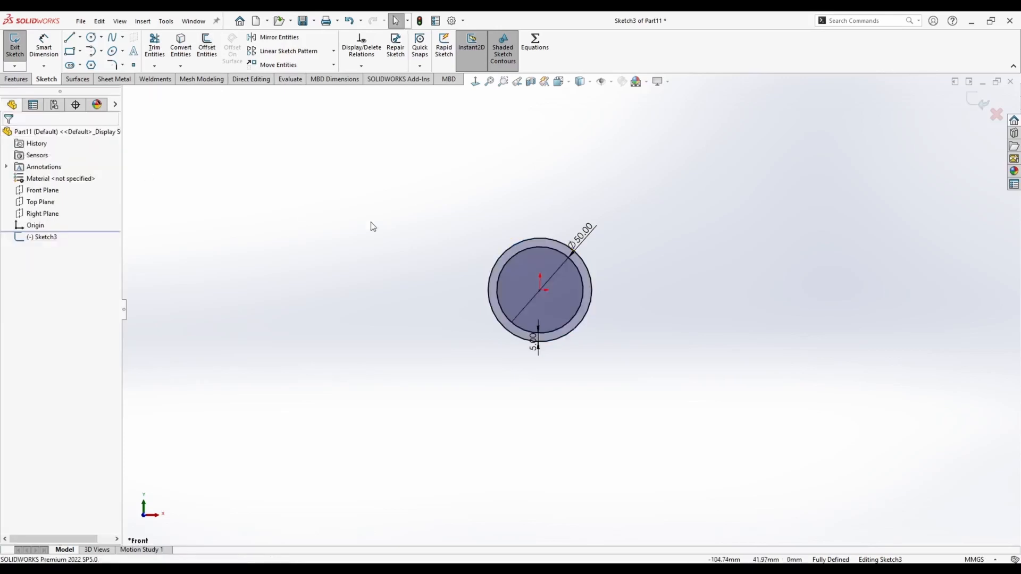
# Step: Extrude the circular ring profile as a blind boss 100 mm deep in the reversed direction
pyautogui.moveTo(585, 268); pyautogui.dragTo(506, 282, button='middle')
pyautogui.click(17, 80)
pyautogui.click(21, 52)
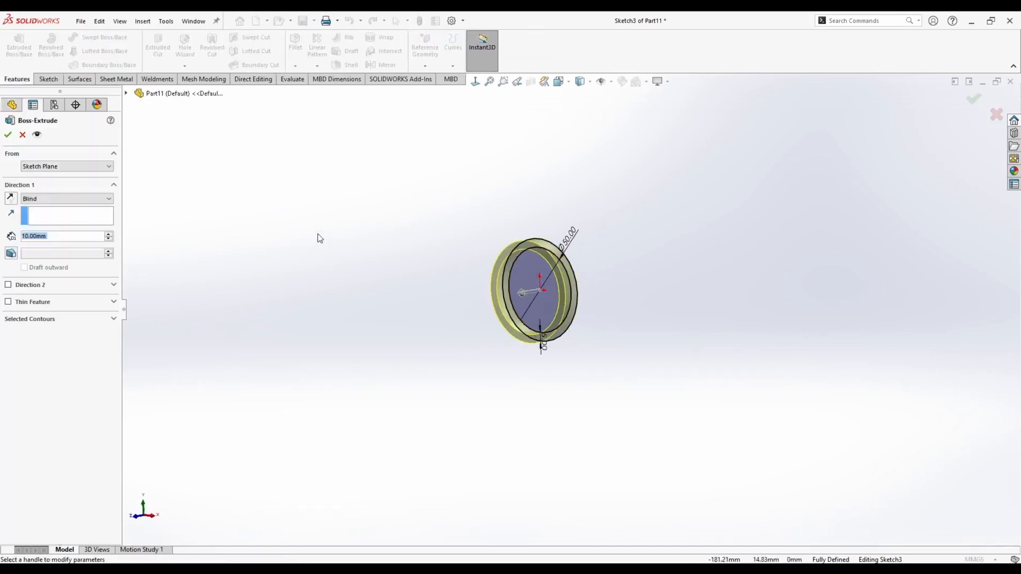
pyautogui.click(76, 199)
pyautogui.click(77, 200)
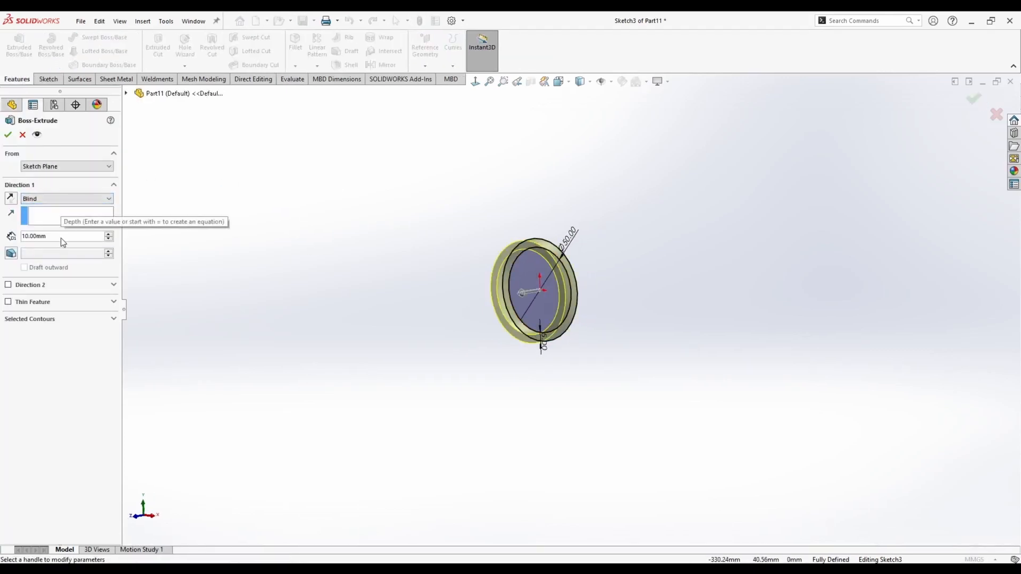
pyautogui.click(10, 198)
pyautogui.write('100')
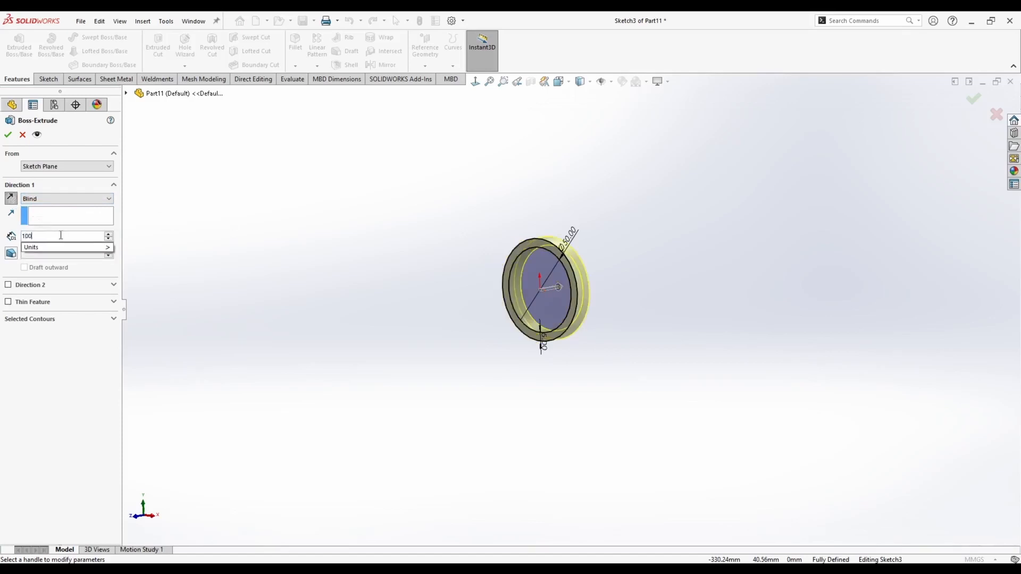
pyautogui.press('Return')
pyautogui.click(8, 135)
# Step: Sketch an 80 mm diameter circle centred on the origin on the Top Plane
pyautogui.moveTo(346, 233); pyautogui.dragTo(415, 274, button='middle')
pyautogui.click(38, 228)
pyautogui.press('space')
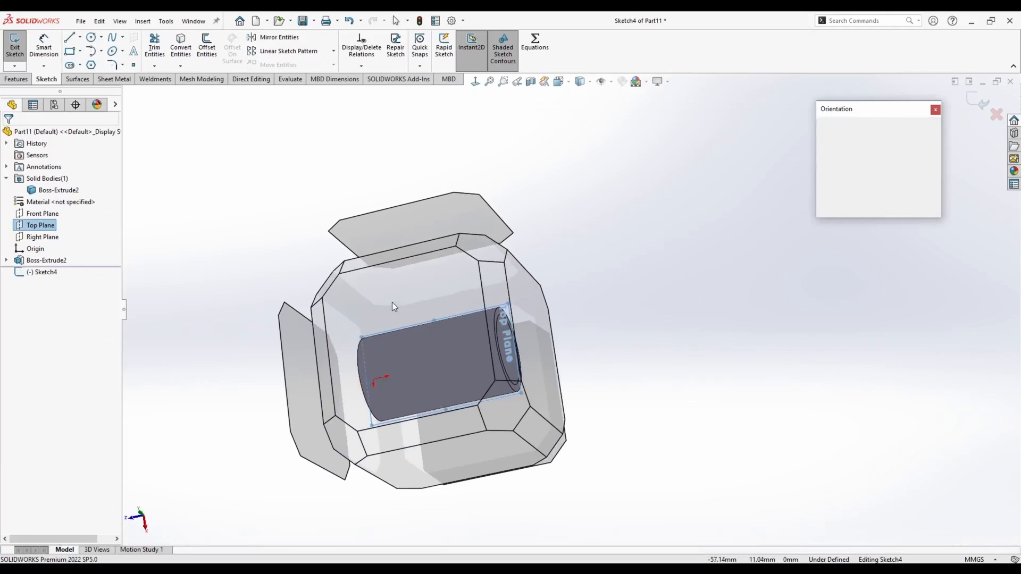
pyautogui.click(391, 303)
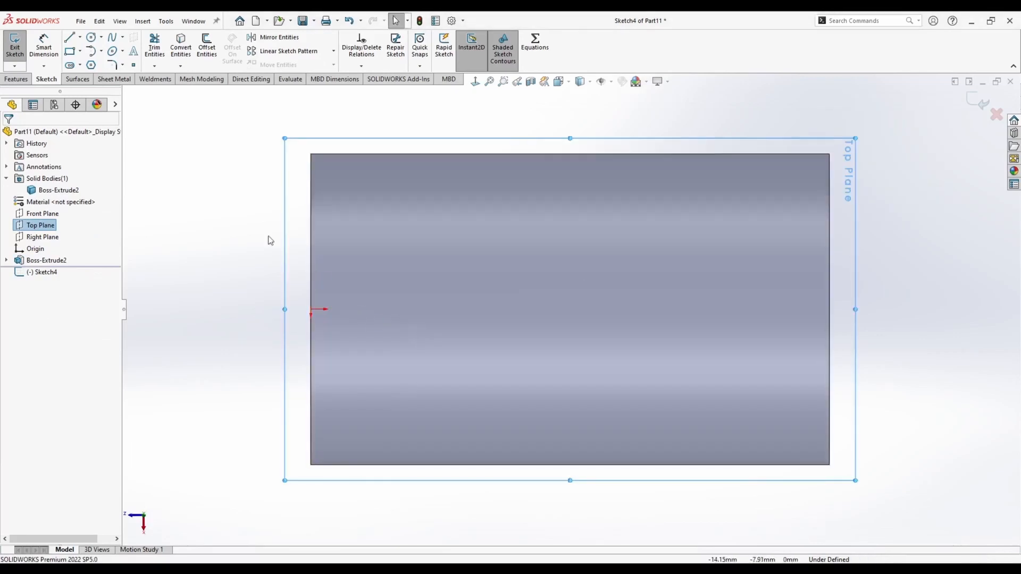
pyautogui.press('c')
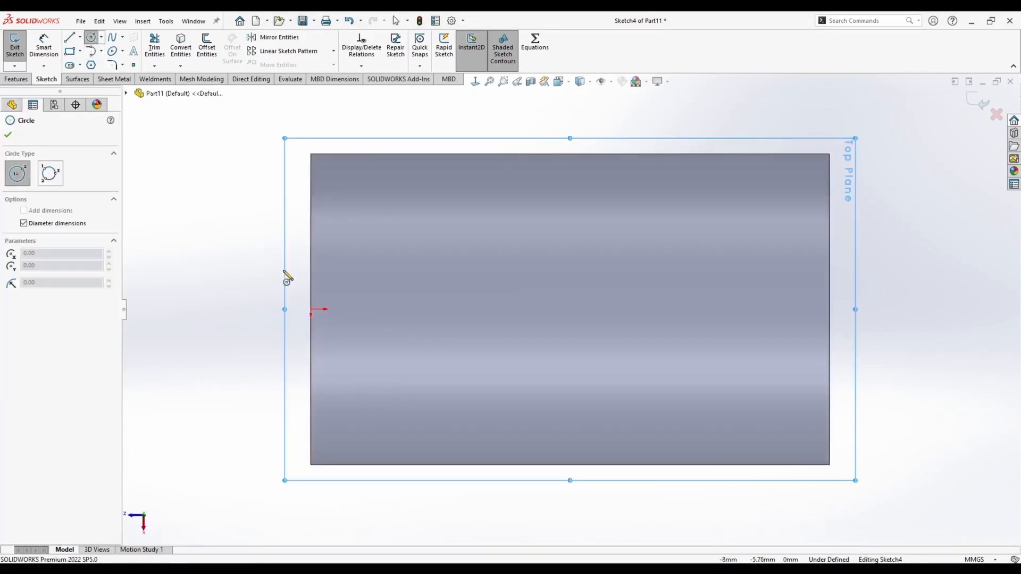
pyautogui.click(311, 309)
pyautogui.scroll(1, 532, 297)
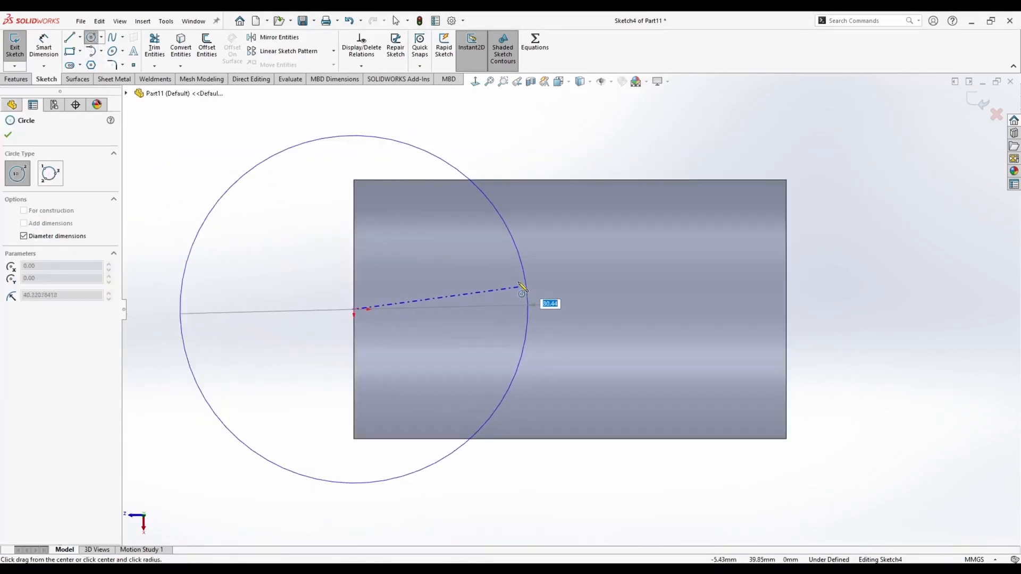
pyautogui.write('80')
pyautogui.press('Return')
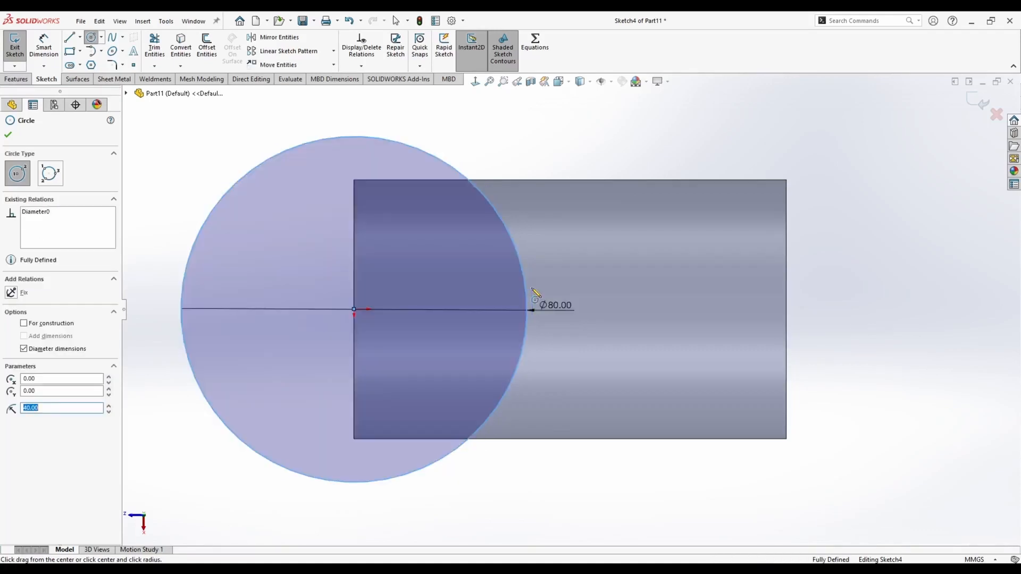
pyautogui.press('Escape')
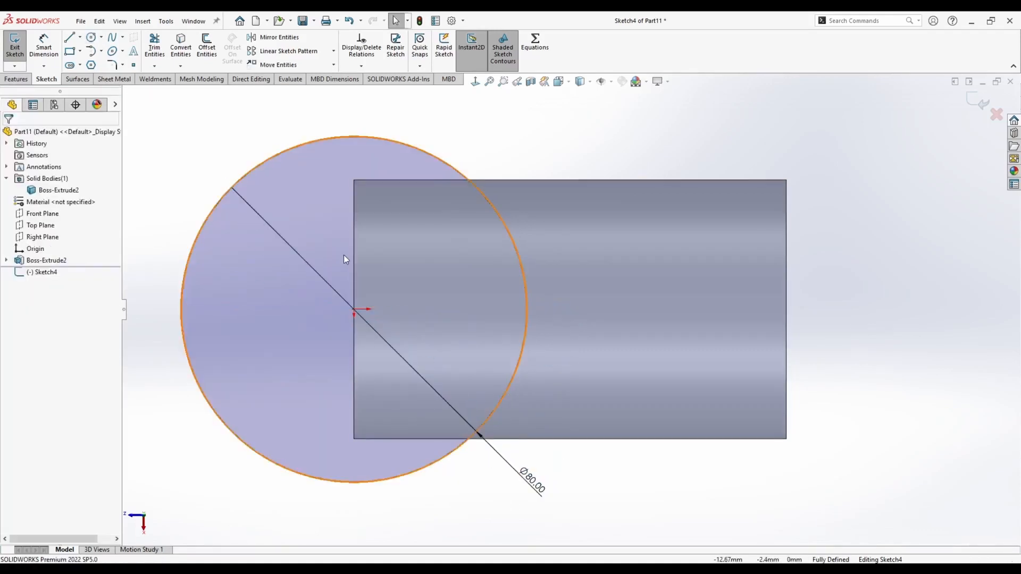
# Step: Extrude the 80 mm circle as a surface with the Mid Plane end condition and a depth of 100 mm
pyautogui.moveTo(344, 254)
pyautogui.mouseDown(button='middle')
pyautogui.moveTo(358, 170)
pyautogui.moveTo(334, 200)
pyautogui.moveTo(376, 230)
pyautogui.mouseUp(button='middle')
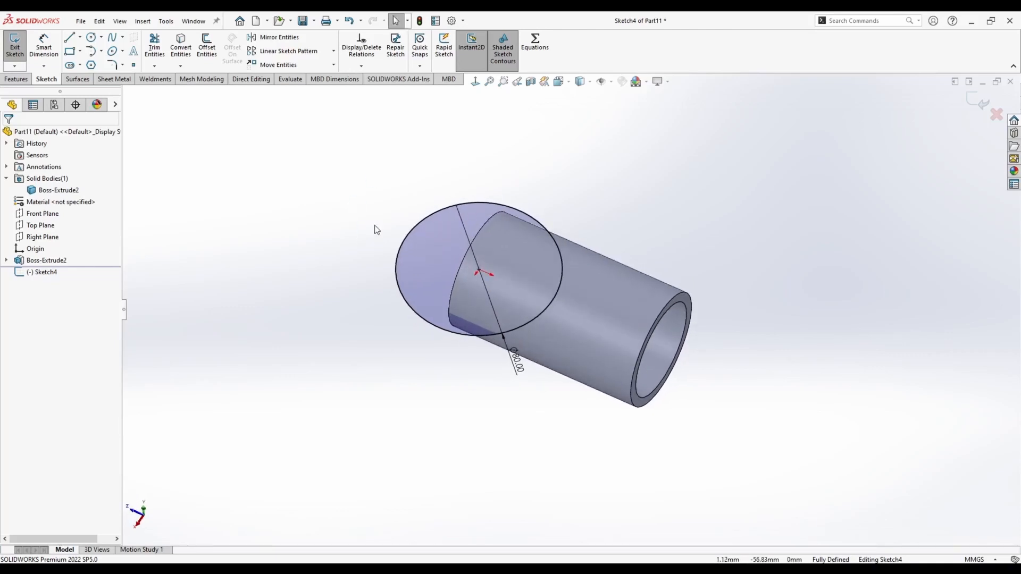
pyautogui.click(79, 79)
pyautogui.moveTo(267, 185)
pyautogui.mouseDown(button='middle')
pyautogui.moveTo(267, 166)
pyautogui.moveTo(263, 190)
pyautogui.mouseUp(button='middle')
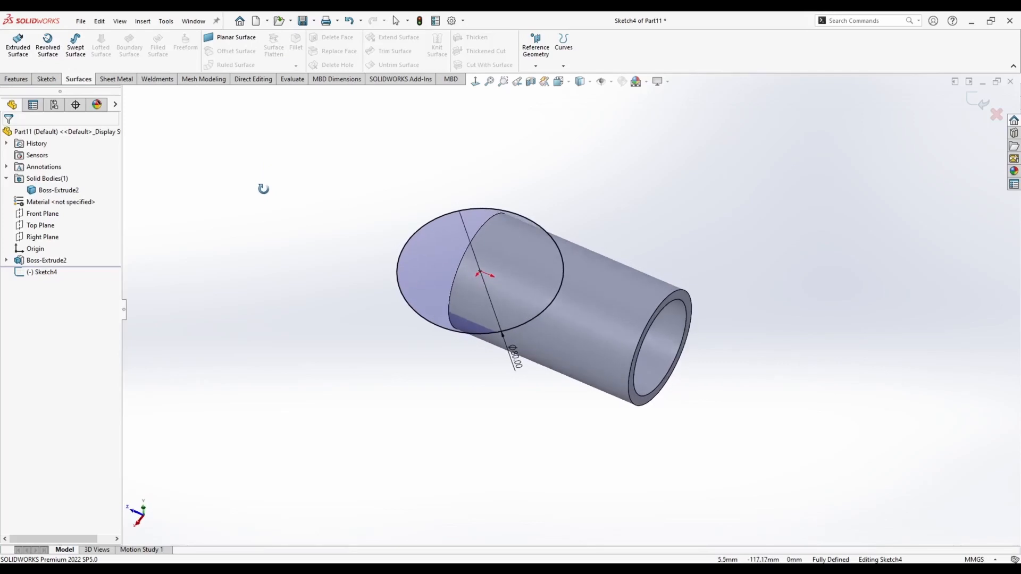
pyautogui.click(22, 58)
pyautogui.click(59, 199)
pyautogui.click(53, 248)
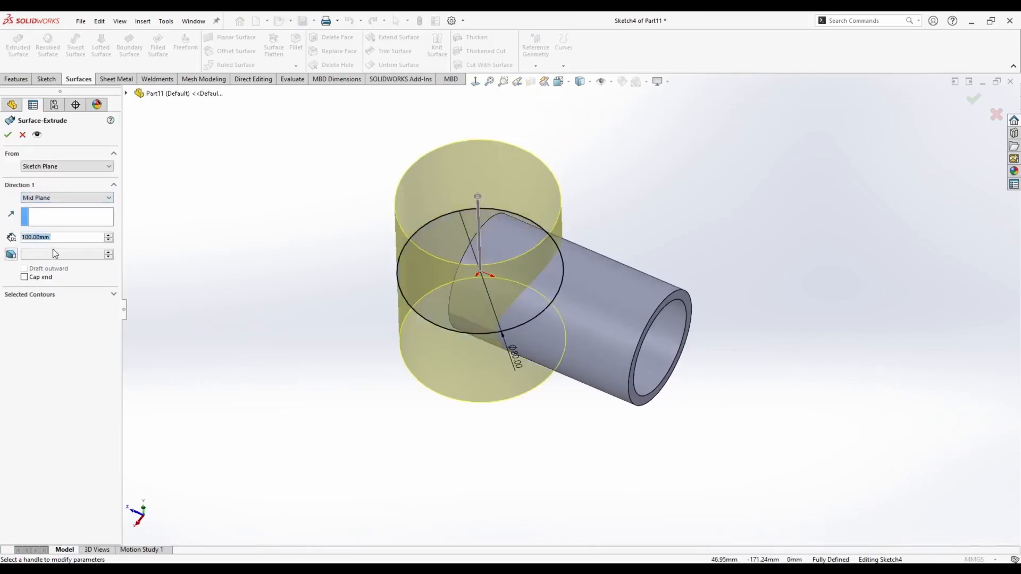
pyautogui.press('Return')
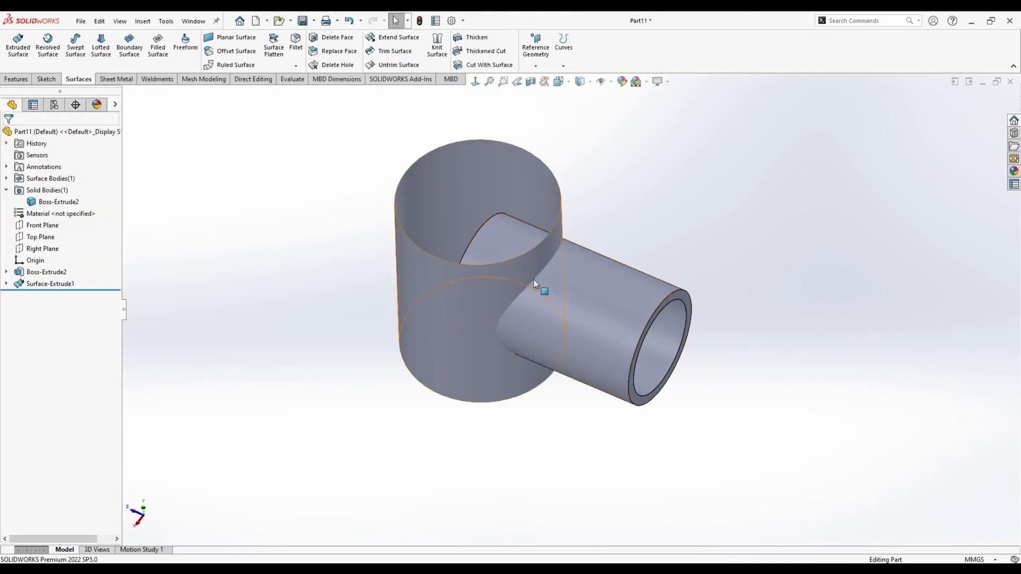
pyautogui.moveTo(534, 280)
pyautogui.mouseDown(button='middle')
pyautogui.moveTo(530, 259)
pyautogui.moveTo(537, 272)
pyautogui.mouseUp(button='middle')
pyautogui.click(551, 230)
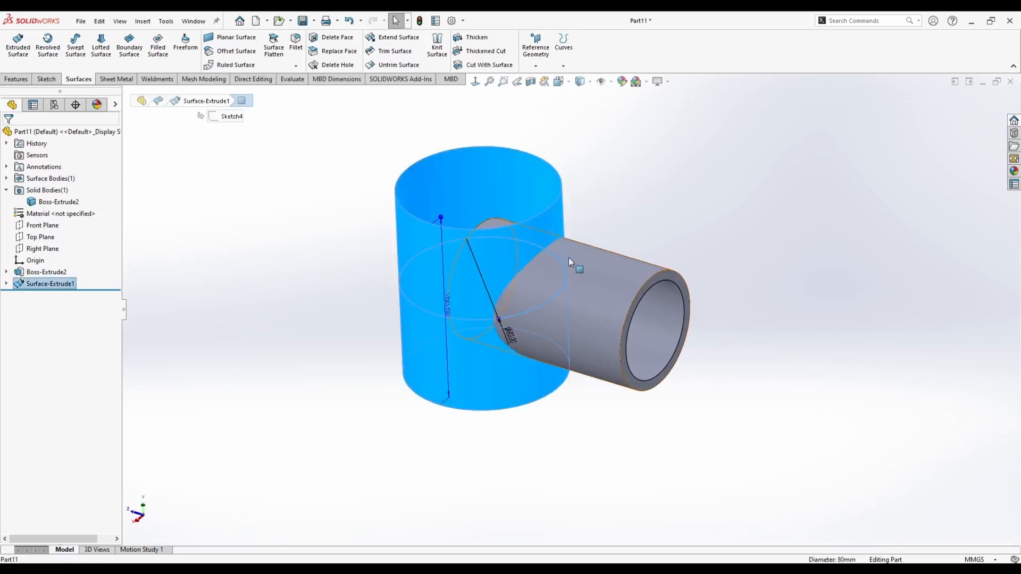
pyautogui.keyDown('ctrl'); pyautogui.click(571, 257); pyautogui.keyUp('ctrl')
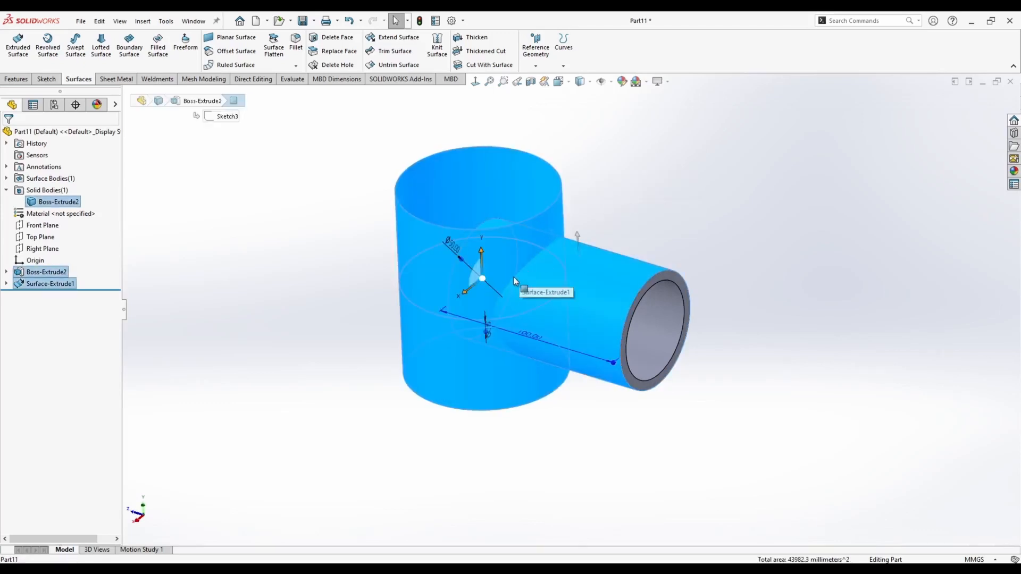
pyautogui.press('Escape')
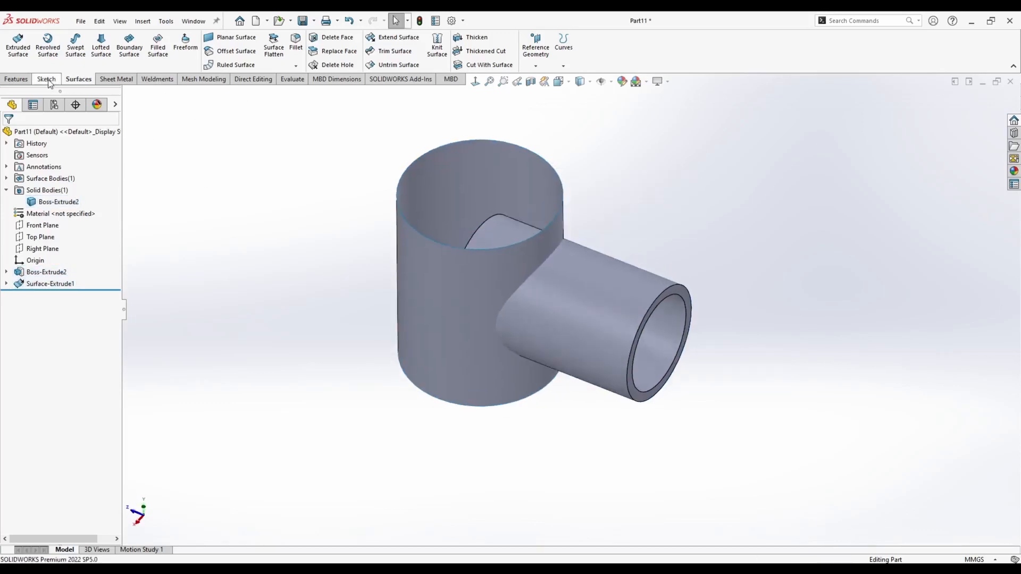
# Step: Create an intersection curve between the cylindrical surface and the tube's outer face as a 3D sketch
pyautogui.click(47, 79)
pyautogui.click(181, 66)
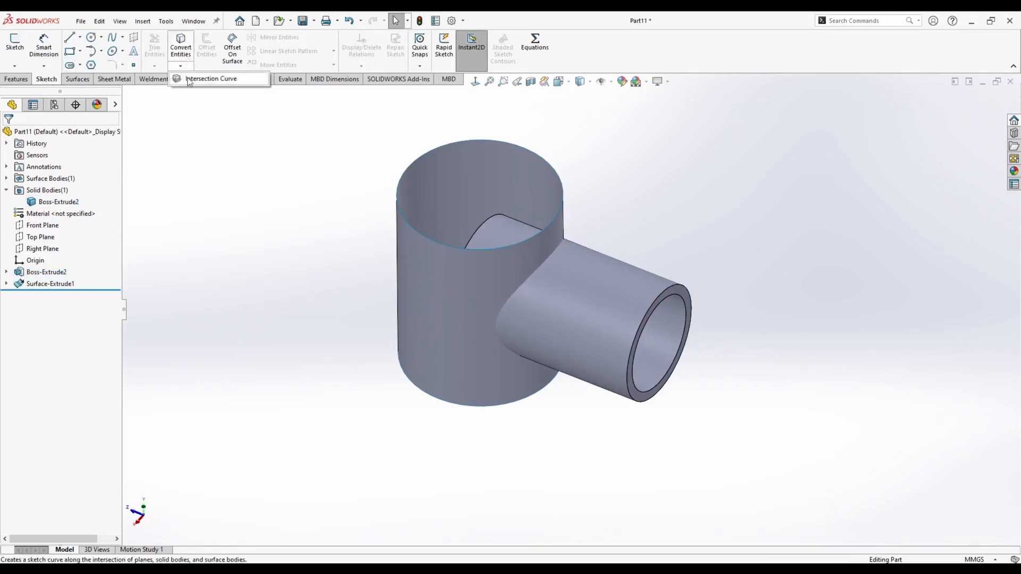
pyautogui.click(217, 82)
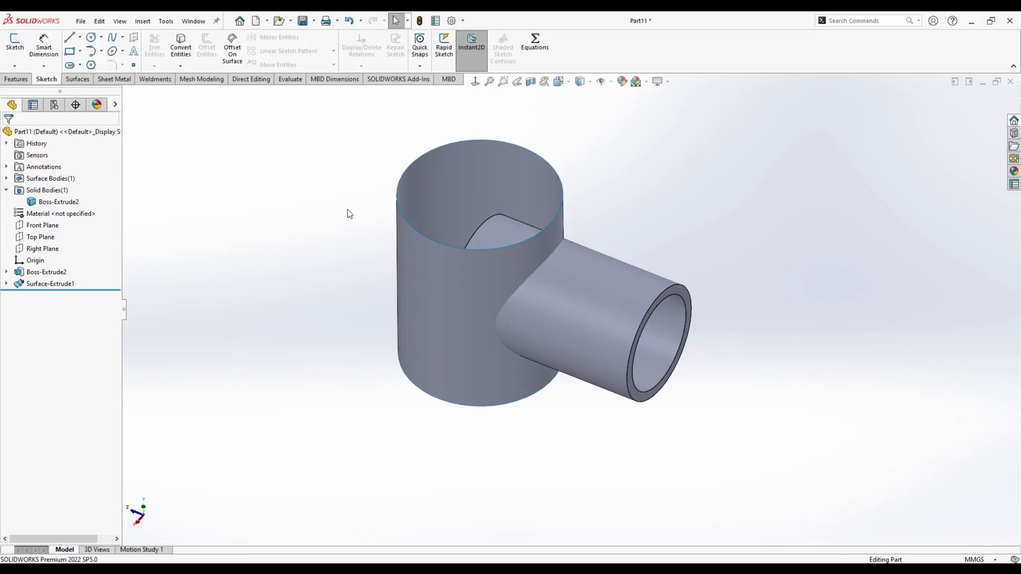
pyautogui.click(438, 270)
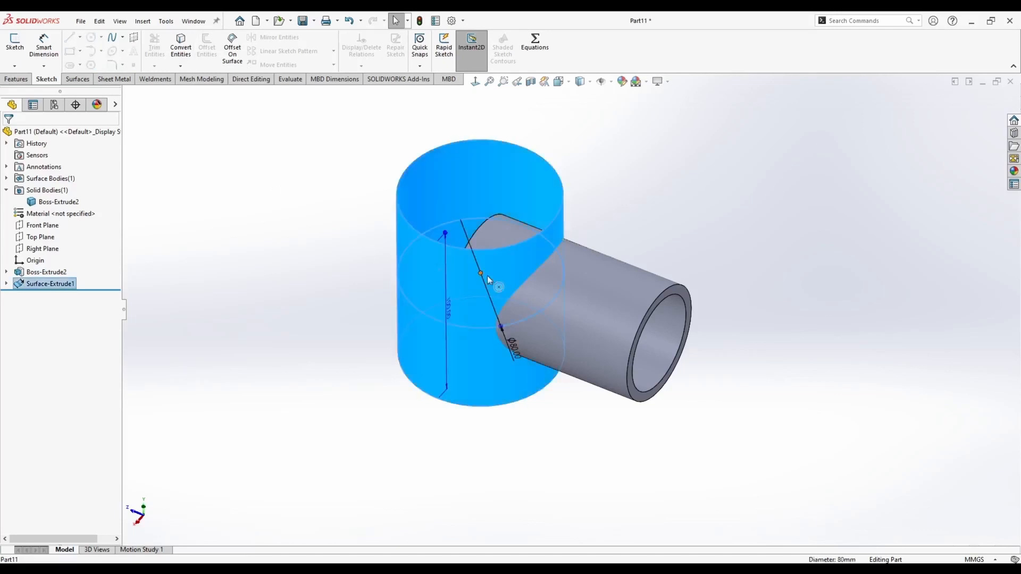
pyautogui.click(590, 257)
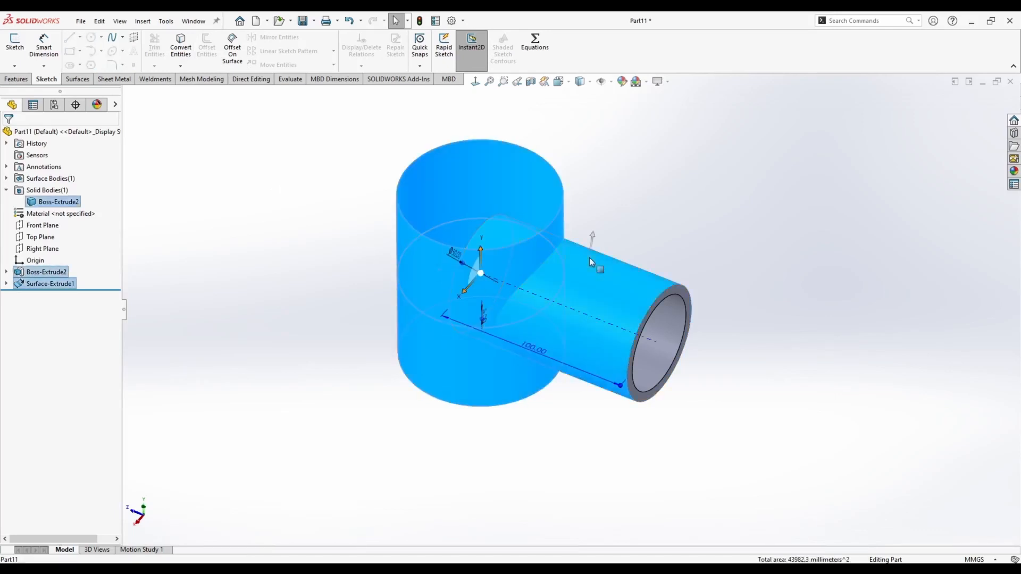
pyautogui.click(190, 67)
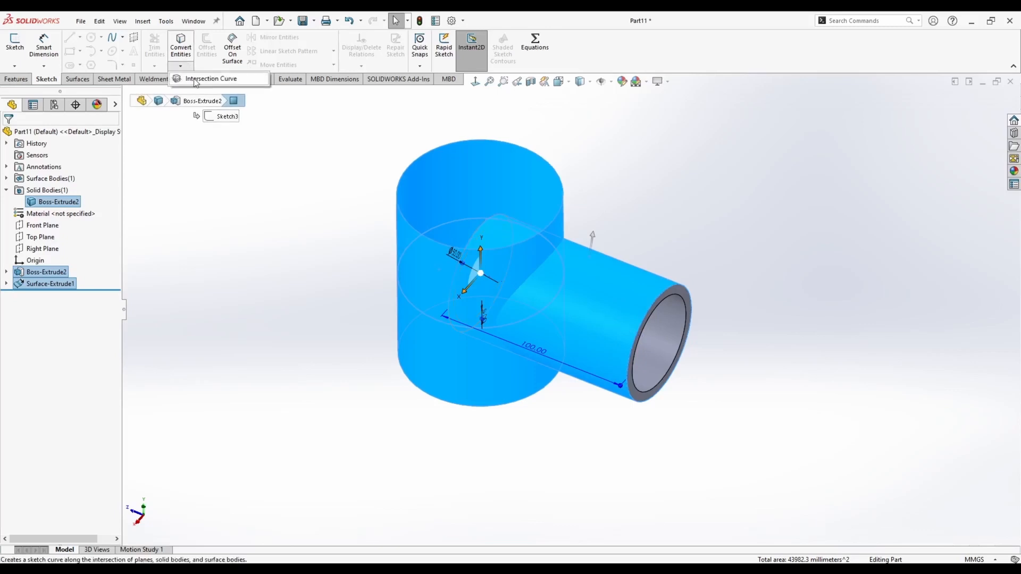
pyautogui.click(202, 79)
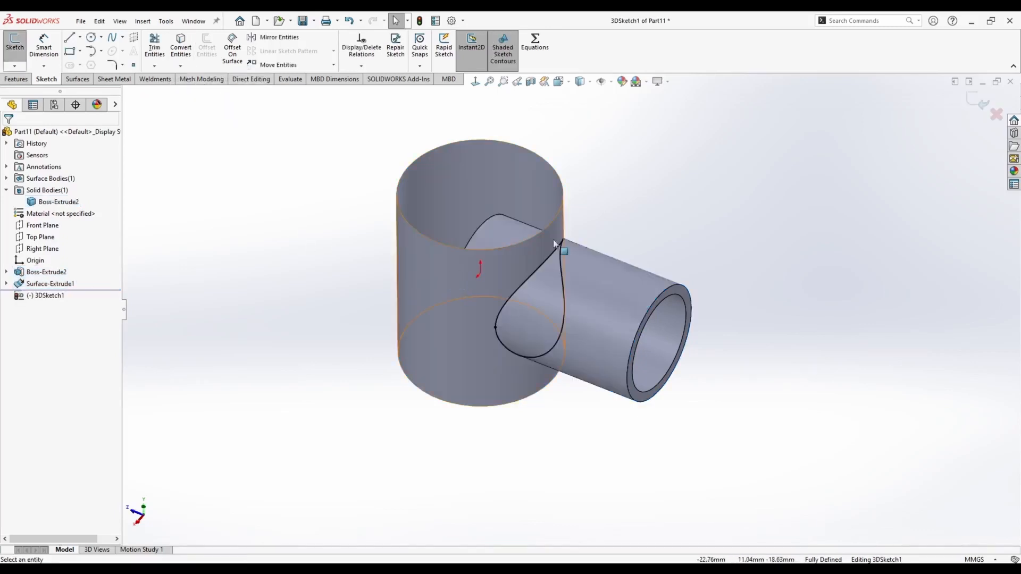
# Step: Examine the intersection curve around the tube, and exit its 3D sketch discarding the changes
pyautogui.moveTo(549, 259); pyautogui.dragTo(529, 237, button='middle')
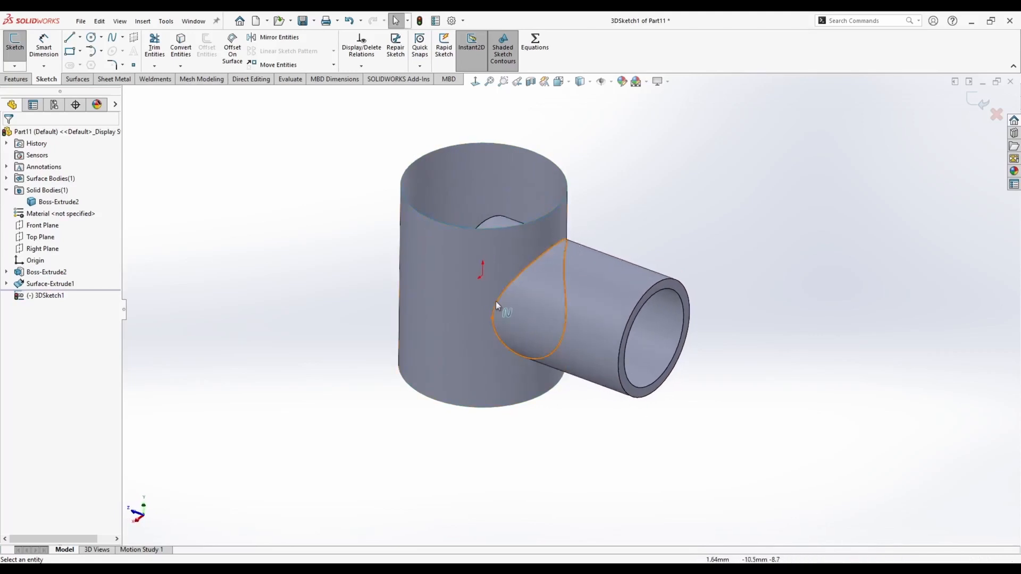
pyautogui.moveTo(496, 301); pyautogui.dragTo(532, 242, button='middle')
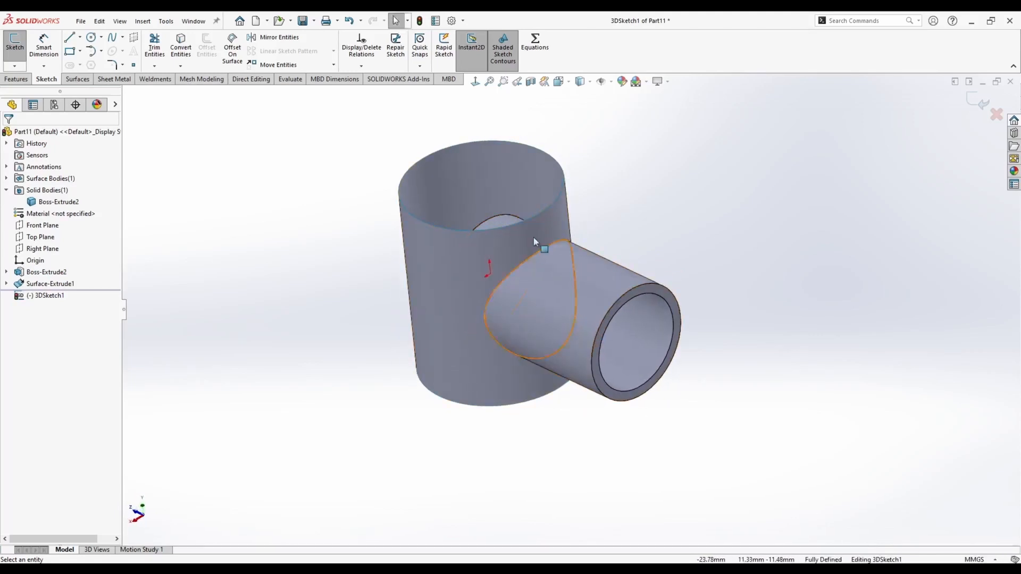
pyautogui.moveTo(563, 279); pyautogui.dragTo(579, 277, button='middle')
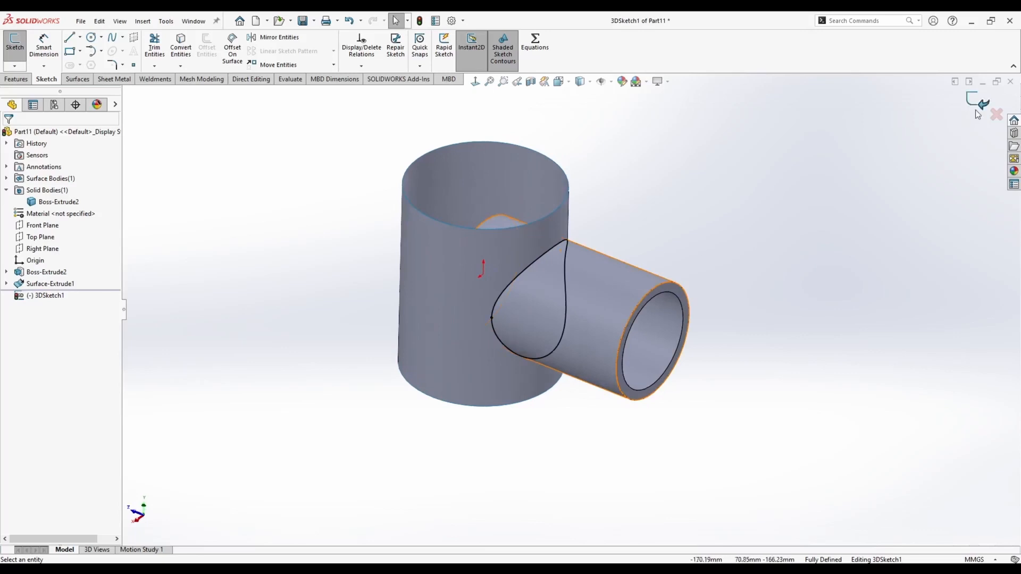
pyautogui.click(996, 113)
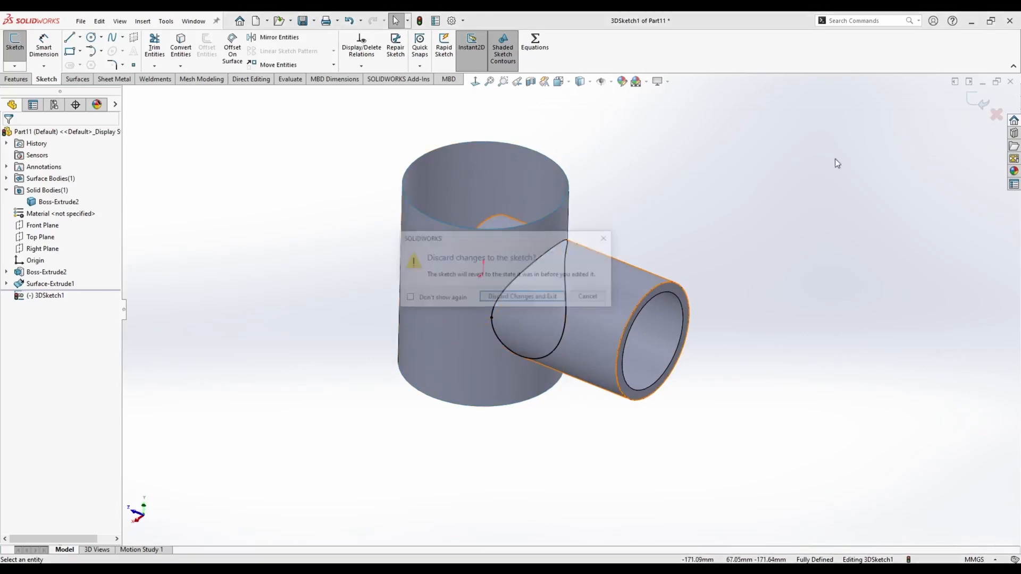
pyautogui.click(521, 299)
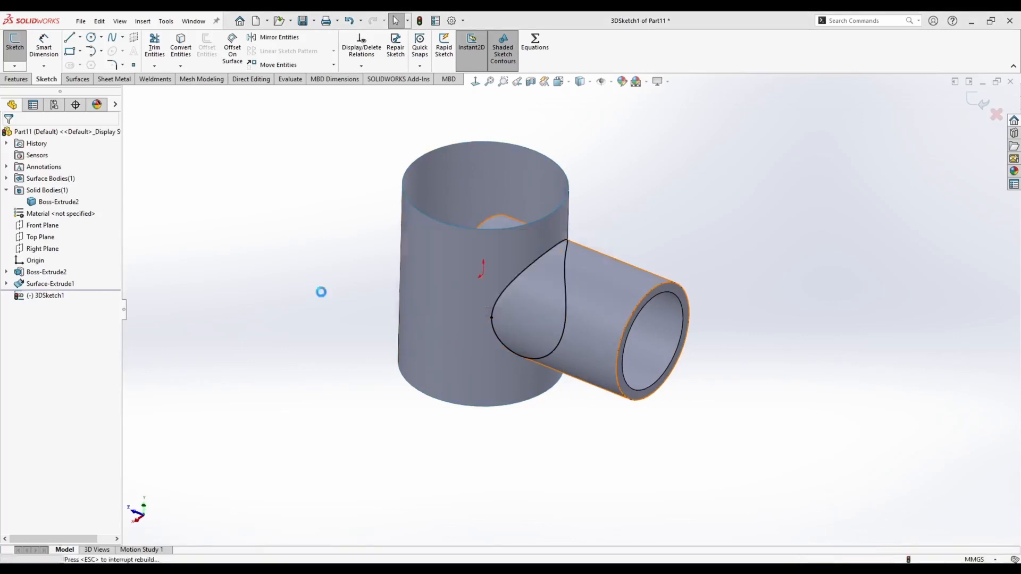
# Step: Delete the tube's boss extrude and the cylindrical surface extrude
pyautogui.click(56, 273)
pyautogui.keyDown('ctrl'); pyautogui.click(41, 284); pyautogui.keyUp('ctrl')
pyautogui.press('Delete')
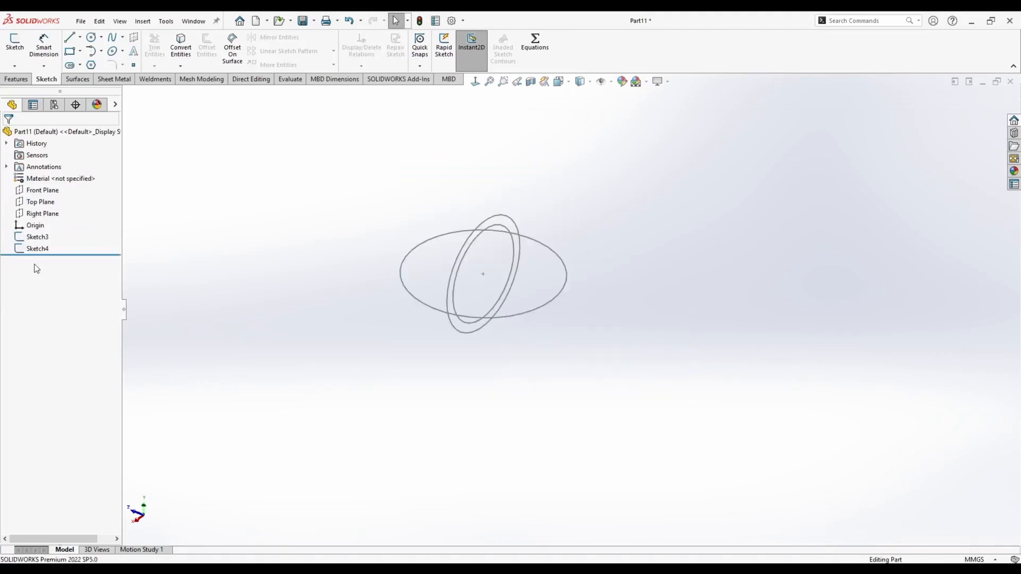
# Step: Delete the two remaining circle sketches to empty the part
pyautogui.click(35, 249)
pyautogui.click(214, 235)
pyautogui.click(27, 239)
pyautogui.keyDown('ctrl'); pyautogui.click(28, 249); pyautogui.keyUp('ctrl')
pyautogui.click(170, 261)
pyautogui.click(37, 237)
pyautogui.keyDown('ctrl'); pyautogui.click(37, 248); pyautogui.keyUp('ctrl')
pyautogui.press('Delete')
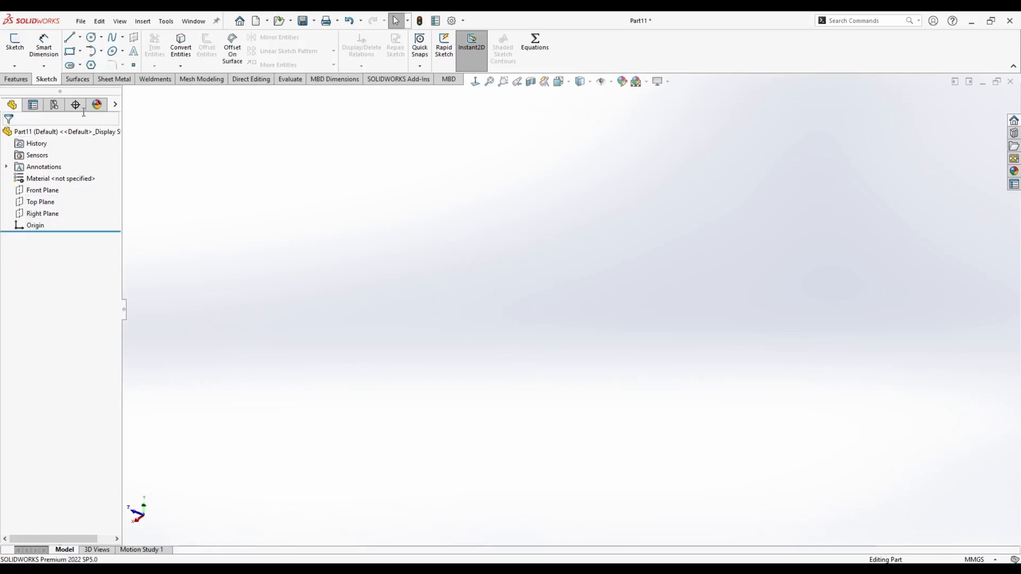
# Step: Sketch two separate horizontal lines on the Right Plane, one about 15 mm below the origin and one about 89 mm above it
pyautogui.rightClick(47, 216)
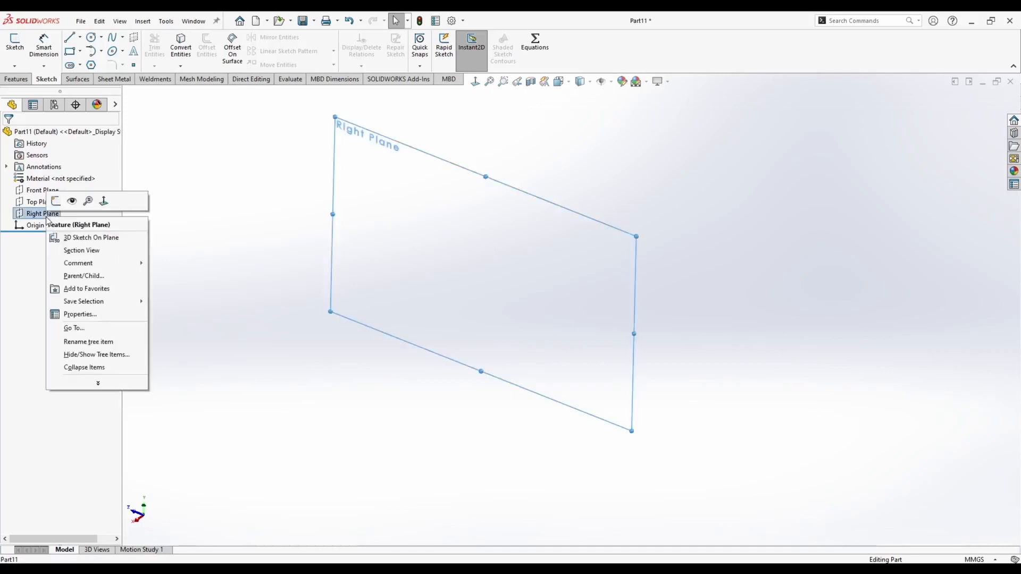
pyautogui.click(54, 200)
pyautogui.click(273, 148)
pyautogui.press('l')
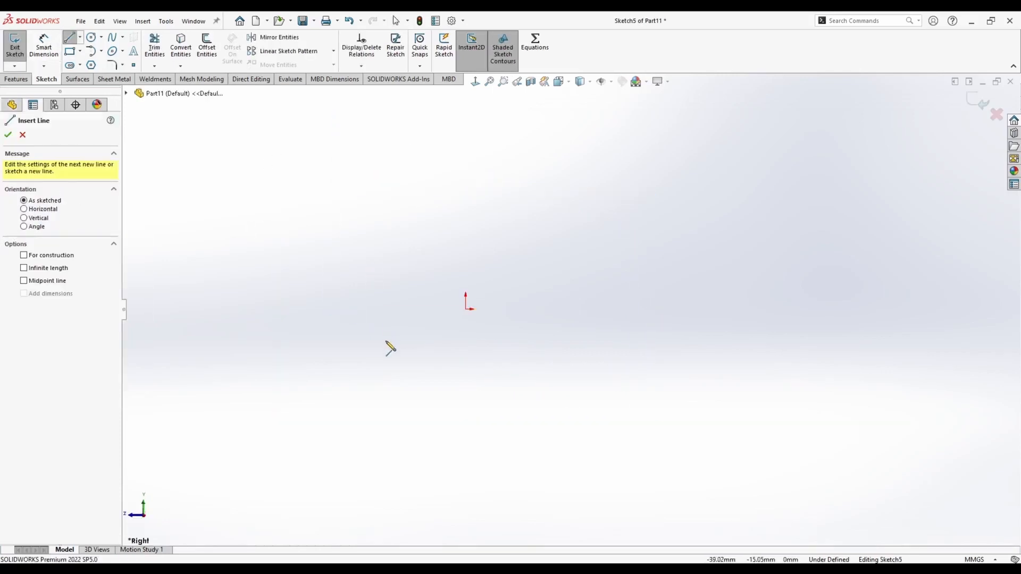
pyautogui.click(384, 340)
pyautogui.click(506, 341)
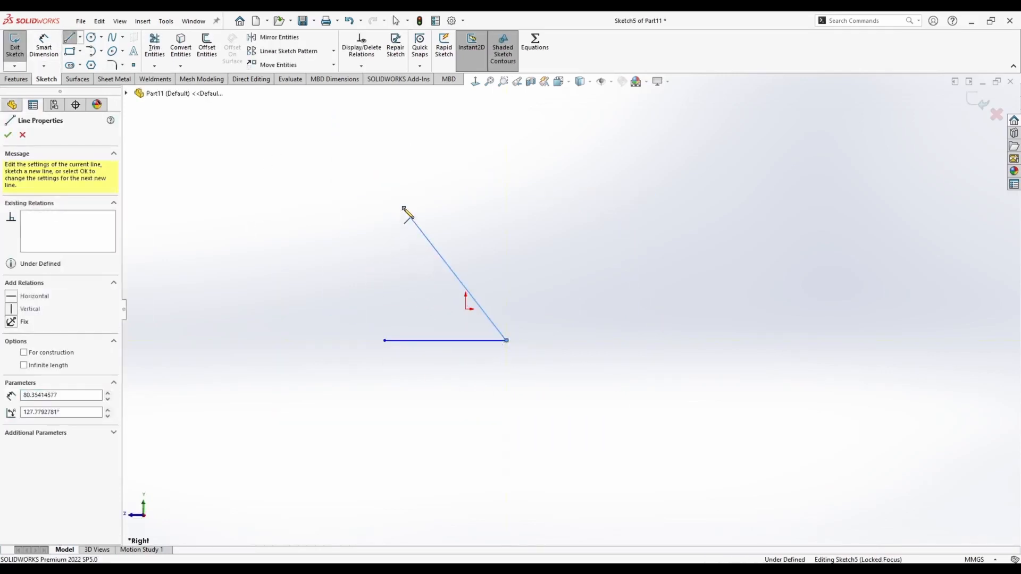
pyautogui.press('Escape')
pyautogui.click(357, 125)
pyautogui.click(494, 125)
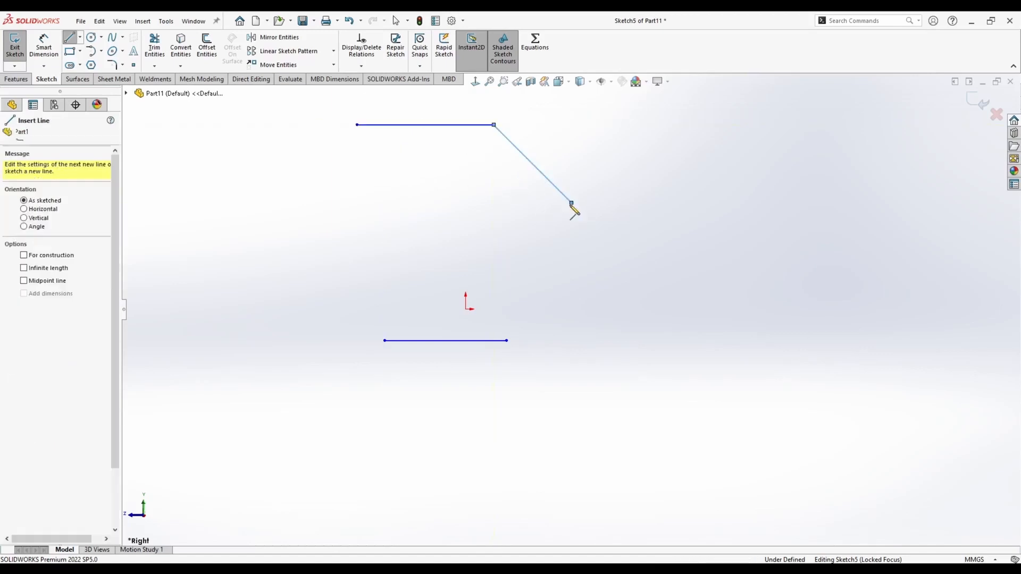
pyautogui.press('Escape')
pyautogui.press('Escape')
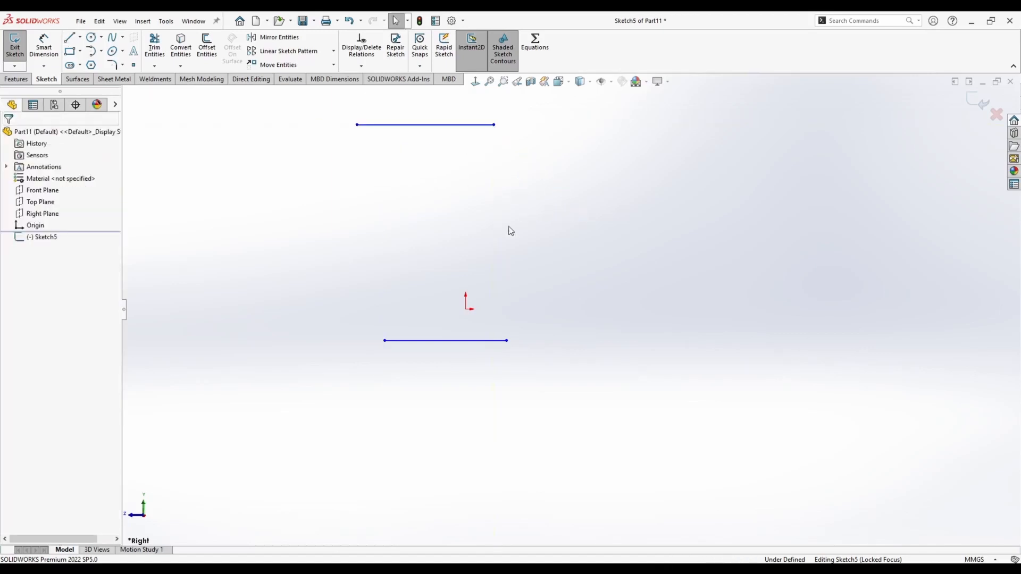
# Step: Make the lower line's midpoint coincident with the origin, and align the upper line's midpoint vertically with the origin
pyautogui.click(445, 341)
pyautogui.keyDown('ctrl'); pyautogui.click(465, 310); pyautogui.keyUp('ctrl')
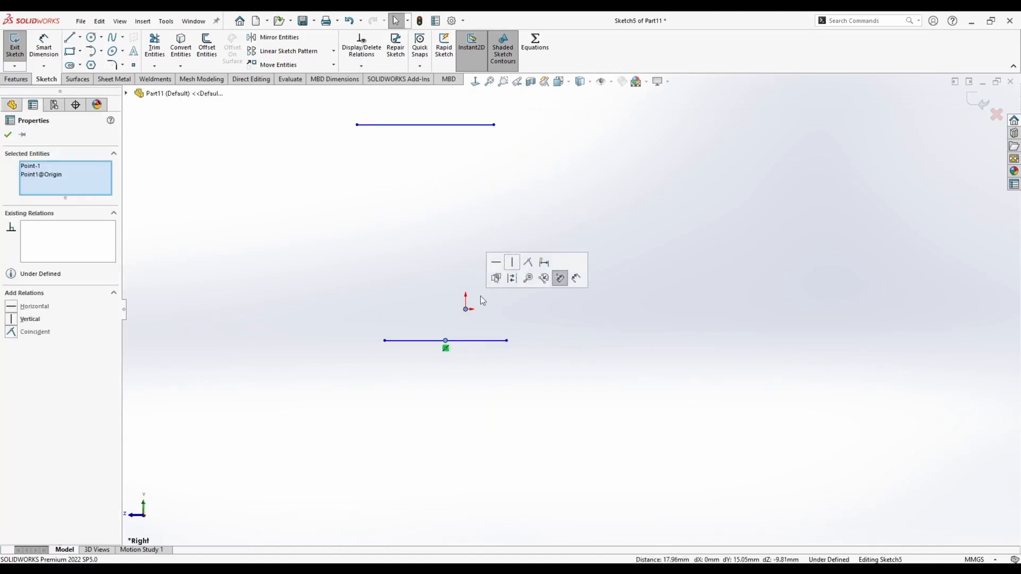
pyautogui.click(530, 263)
pyautogui.press('Escape')
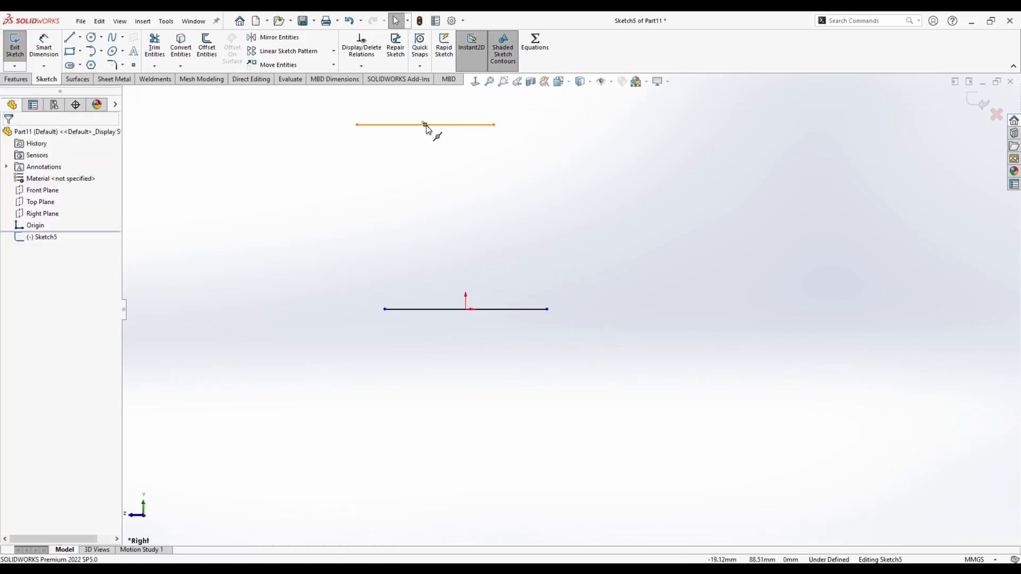
pyautogui.click(426, 126)
pyautogui.keyDown('ctrl'); pyautogui.click(466, 309); pyautogui.keyUp('ctrl')
pyautogui.click(563, 275)
pyautogui.press('Escape')
# Step: Add an Equal relation between the upper and lower horizontal lines
pyautogui.click(416, 127)
pyautogui.keyDown('ctrl'); pyautogui.click(422, 310); pyautogui.keyUp('ctrl')
pyautogui.click(534, 262)
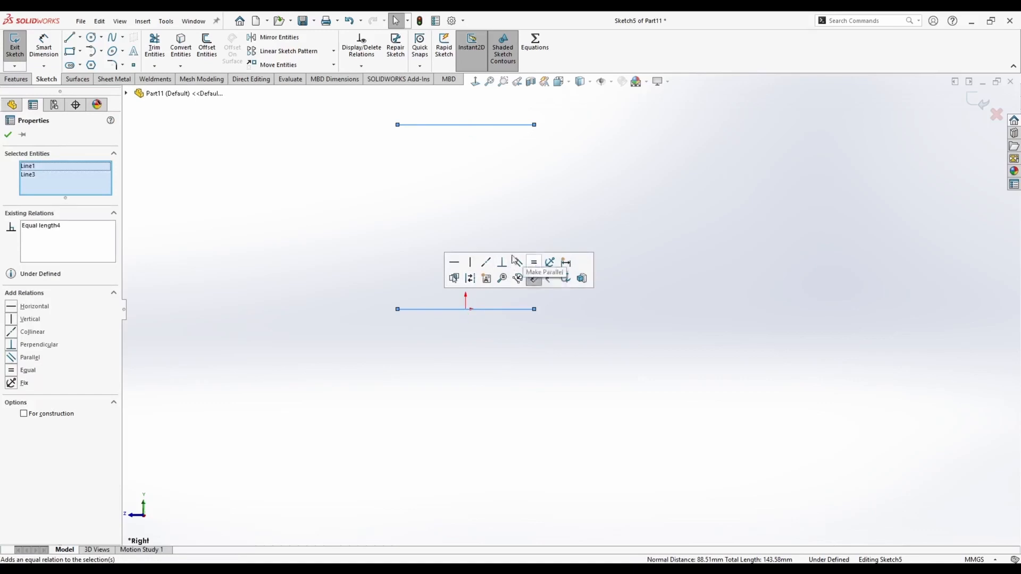
pyautogui.press('Escape')
# Step: Draw a vertical centerline from the upper line's midpoint down to the origin
pyautogui.click(80, 38)
pyautogui.click(95, 64)
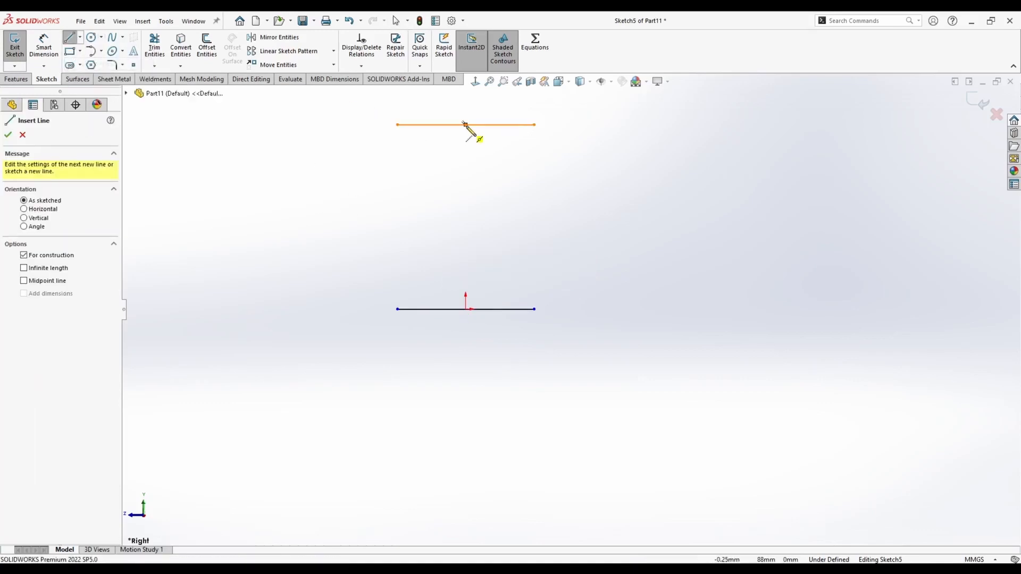
pyautogui.click(466, 125)
pyautogui.click(466, 309)
pyautogui.press('Escape')
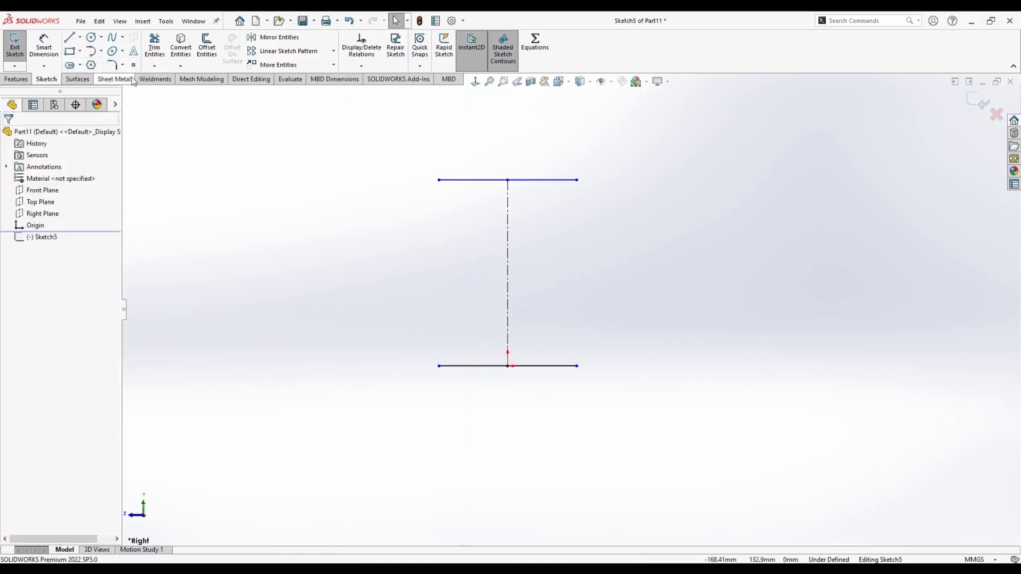
# Step: Dimension the upper horizontal line's length to 100 mm
pyautogui.click(43, 45)
pyautogui.click(476, 180)
pyautogui.click(497, 159)
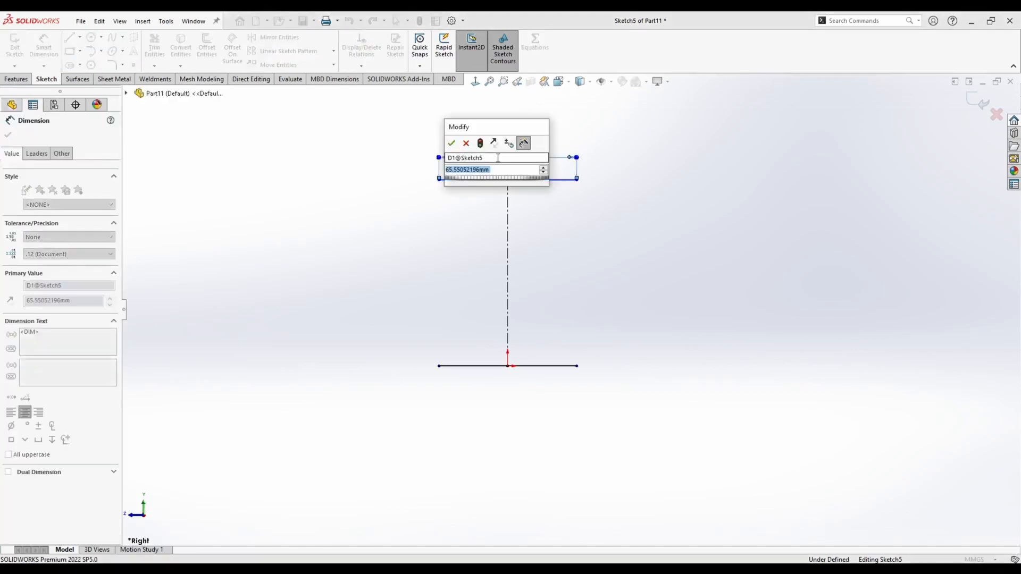
pyautogui.write('100')
pyautogui.press('Return')
# Step: Dimension the vertical distance between the two horizontal lines to 150 mm
pyautogui.click(493, 179)
pyautogui.click(481, 366)
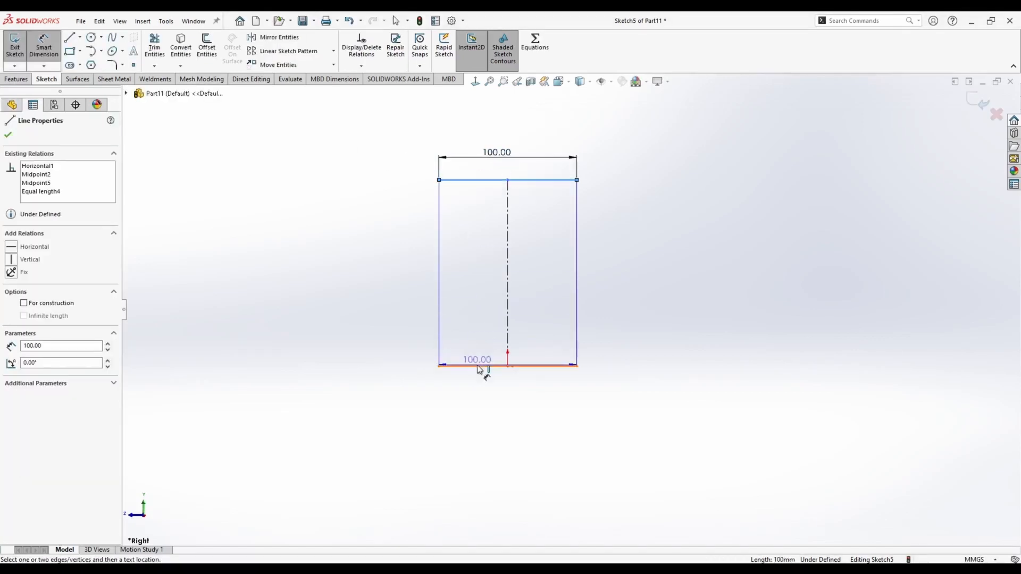
pyautogui.click(392, 299)
pyautogui.write('150')
pyautogui.press('Return')
pyautogui.press('Escape')
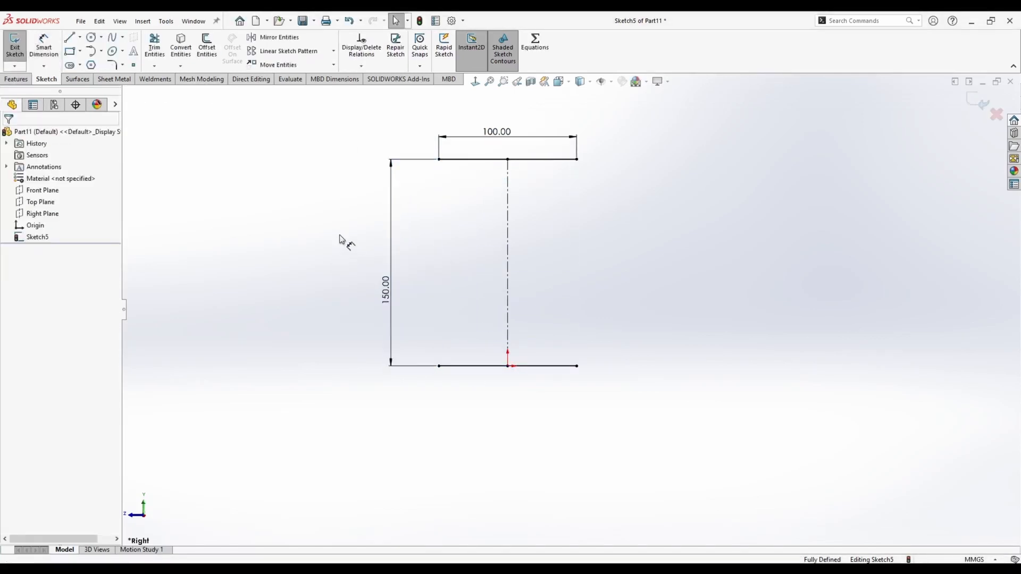
# Step: Sketch short vertical lines inward from the left ends of the upper and lower lines, about 21 mm and 22 mm long
pyautogui.click(69, 38)
pyautogui.click(439, 159)
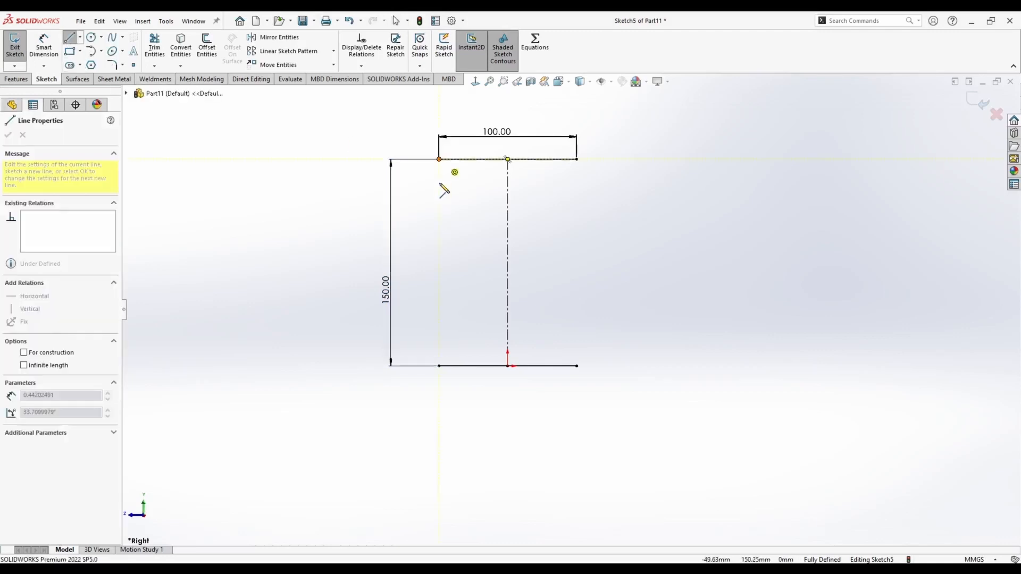
pyautogui.click(438, 187)
pyautogui.press('Escape')
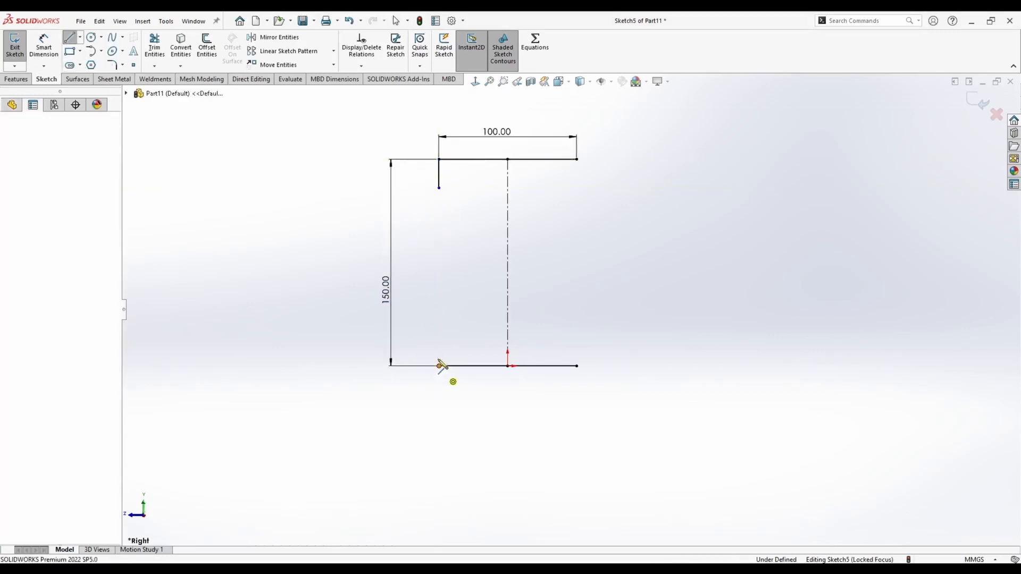
pyautogui.click(438, 365)
pyautogui.click(439, 336)
pyautogui.press('Escape')
# Step: Sketch an inset vertical line about 56 mm long and join its ends to the short lines with tangent arcs of about 35 mm and 33 mm radius
pyautogui.click(455, 301)
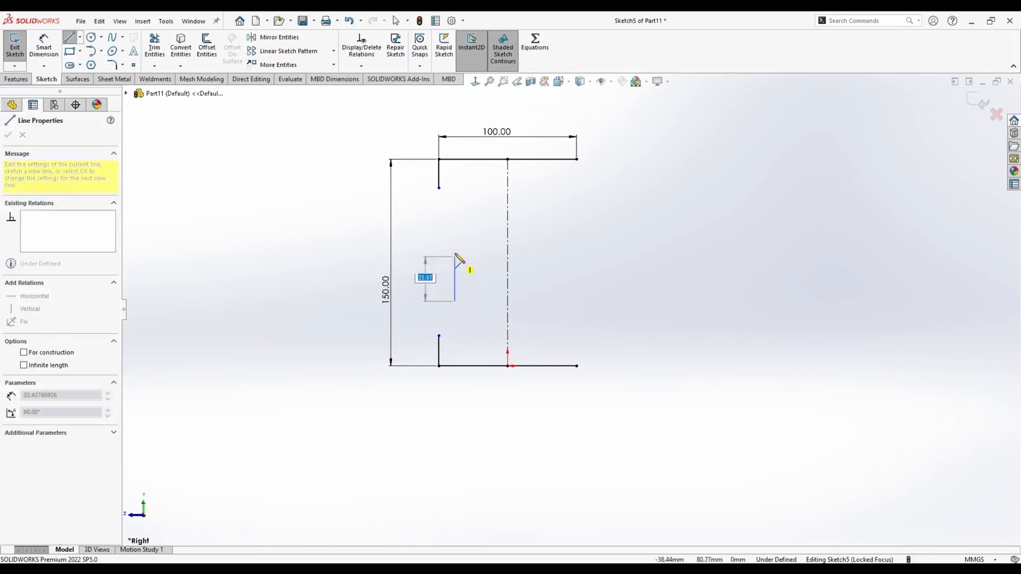
pyautogui.click(455, 224)
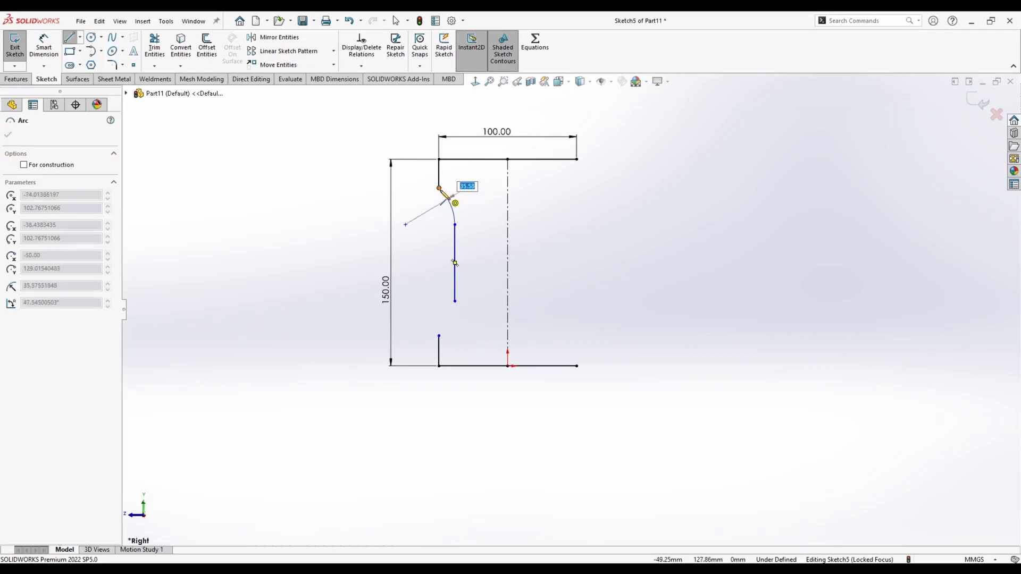
pyautogui.click(439, 188)
pyautogui.click(455, 301)
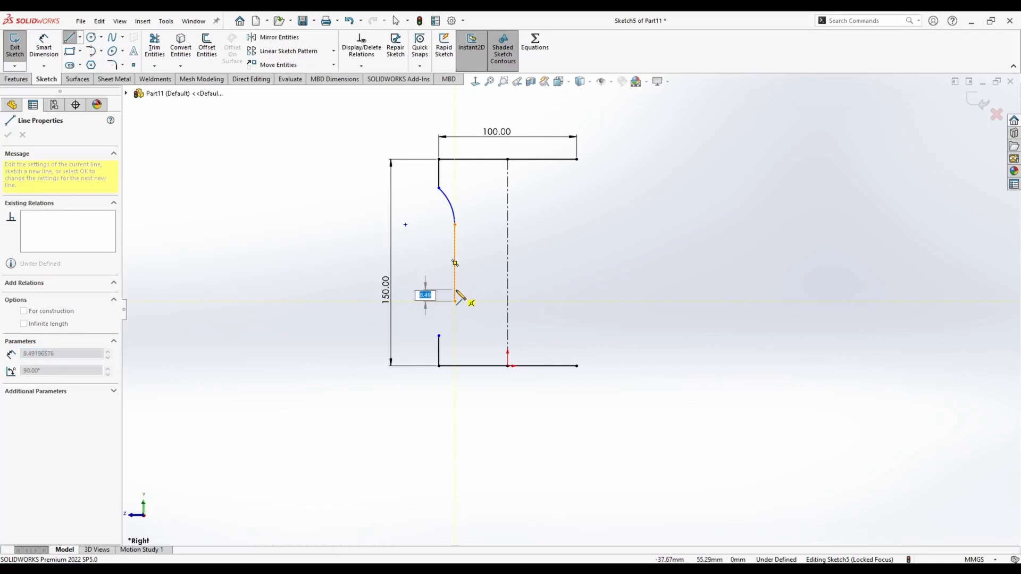
pyautogui.click(456, 301)
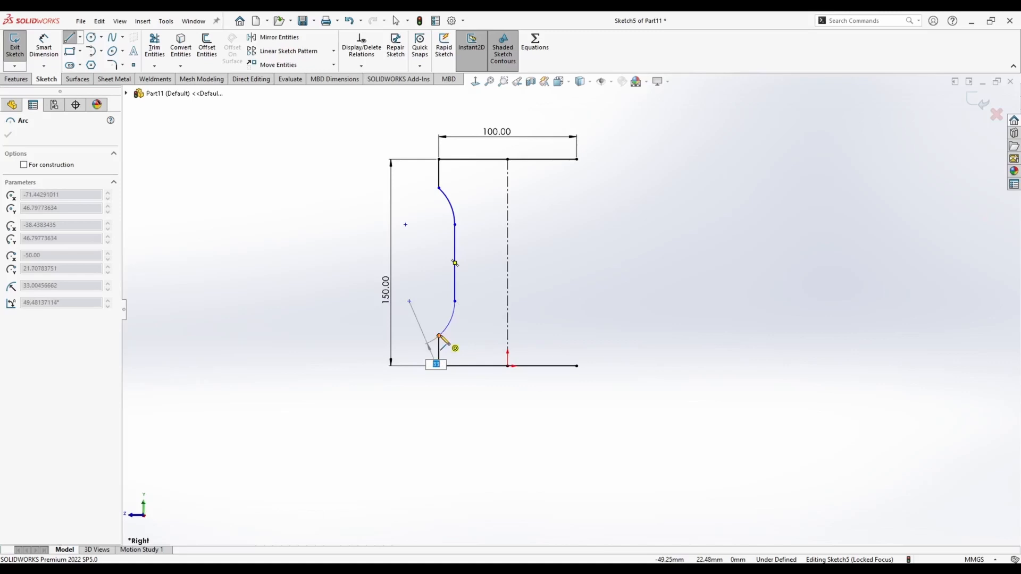
pyautogui.click(439, 337)
pyautogui.press('Escape')
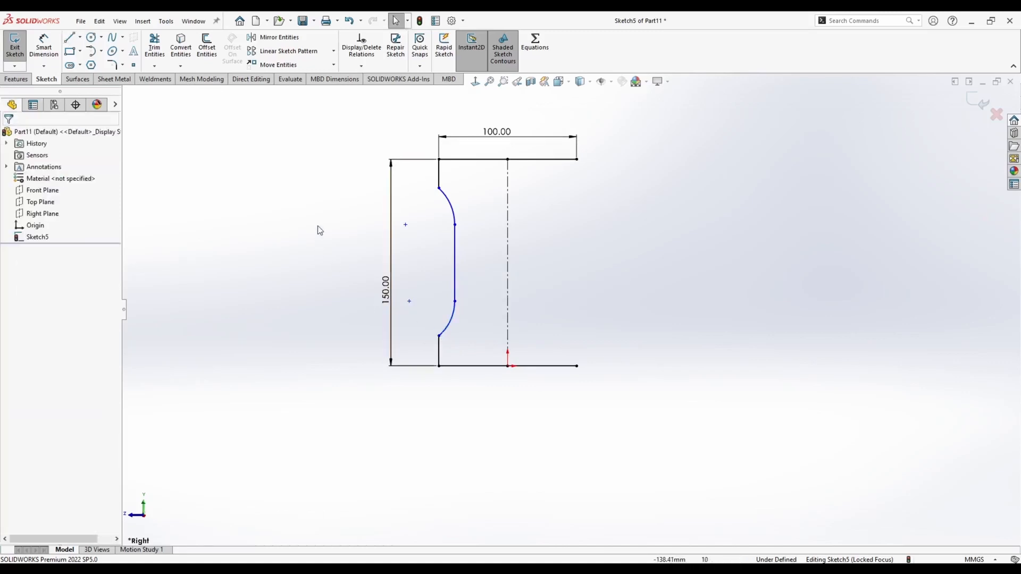
# Step: Add Equal relations between the two short vertical lines and between the two arcs
pyautogui.click(439, 172)
pyautogui.keyDown('ctrl'); pyautogui.click(440, 348); pyautogui.keyUp('ctrl')
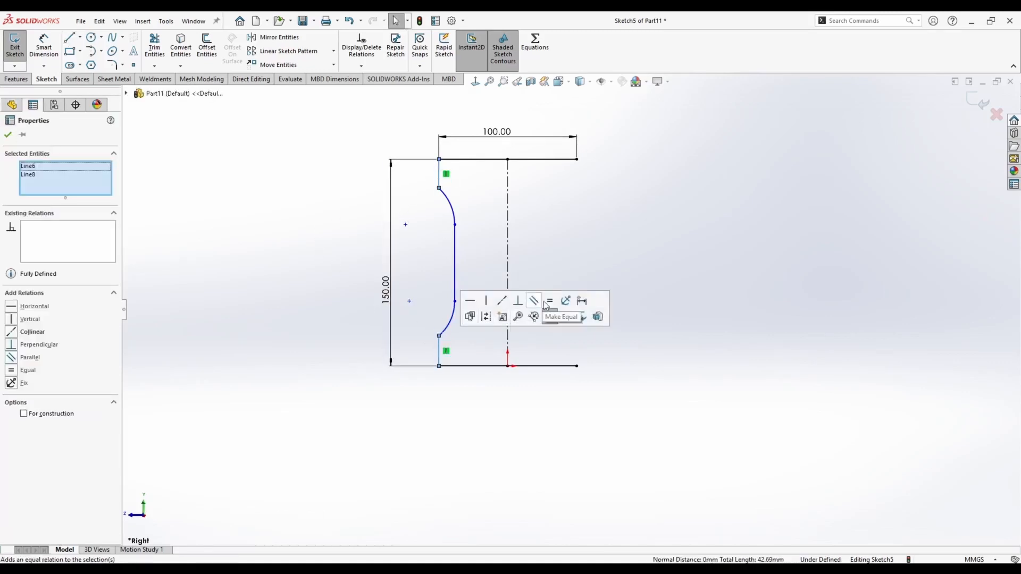
pyautogui.click(547, 301)
pyautogui.click(452, 211)
pyautogui.keyDown('ctrl'); pyautogui.click(450, 322); pyautogui.keyUp('ctrl')
pyautogui.click(550, 278)
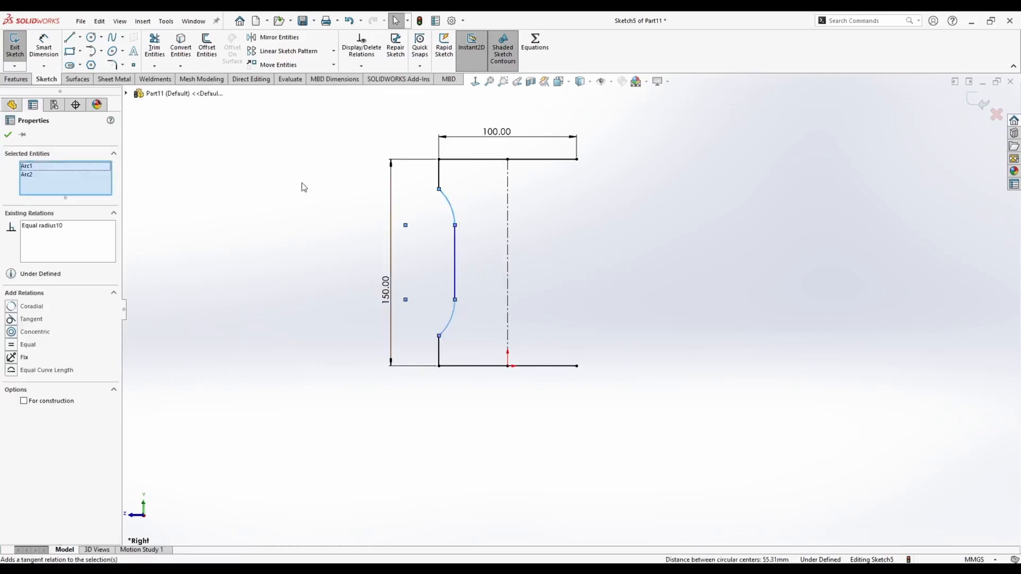
pyautogui.click(304, 187)
# Step: Add an 80 mm doubled-distance dimension from the inset vertical line across the centerline
pyautogui.click(54, 50)
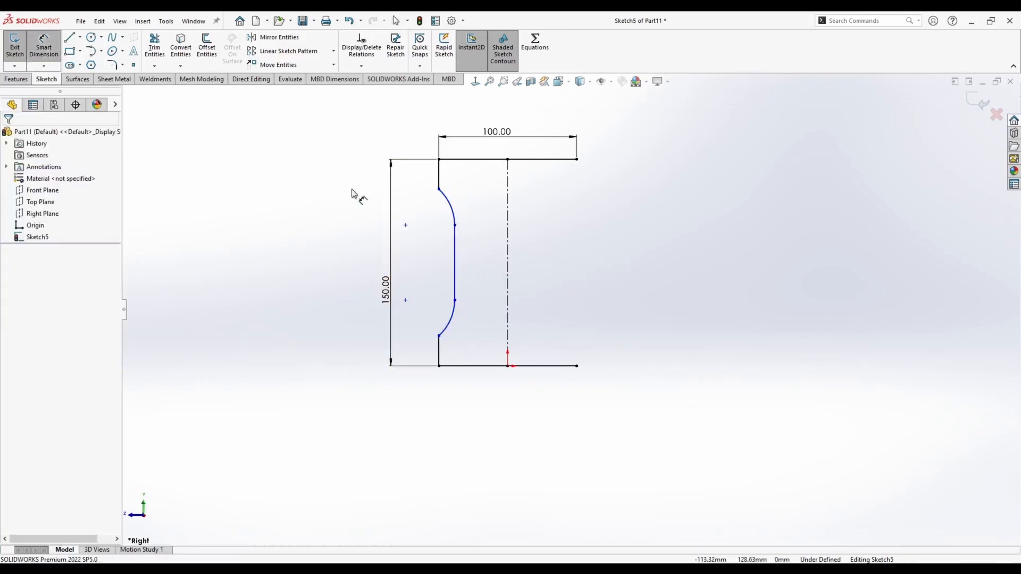
pyautogui.click(455, 239)
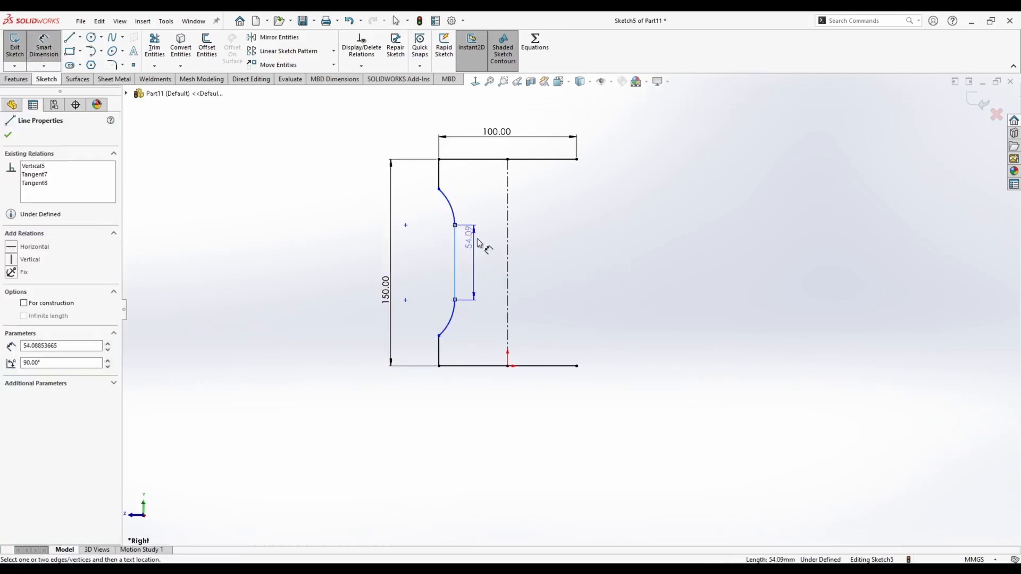
pyautogui.click(508, 240)
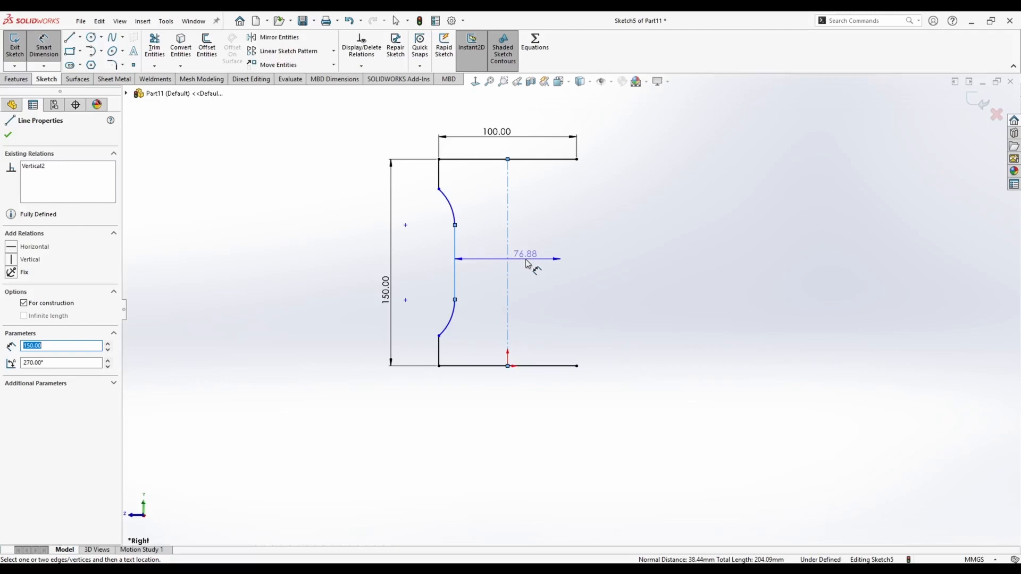
pyautogui.click(527, 262)
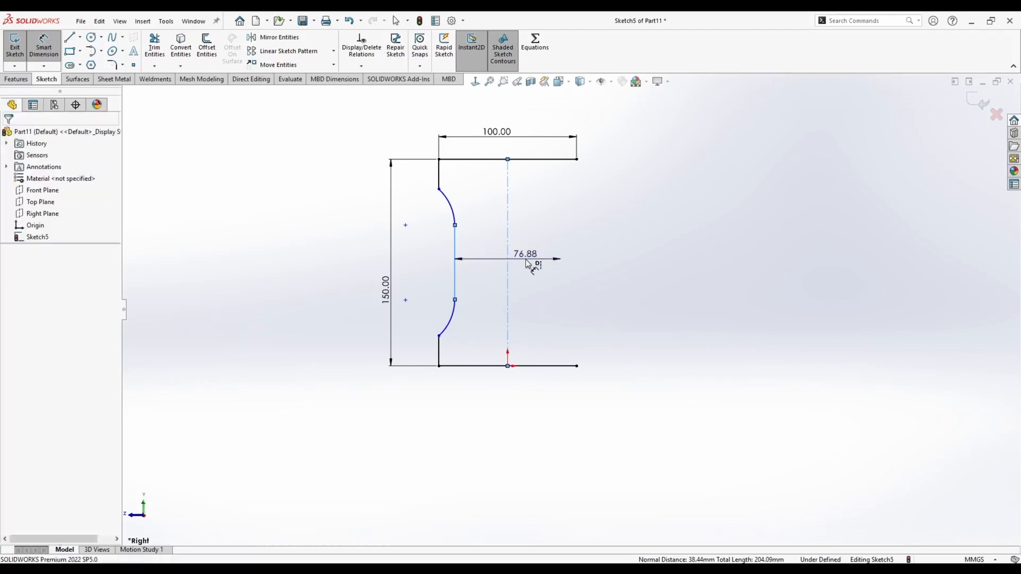
pyautogui.write('80')
pyautogui.press('Return')
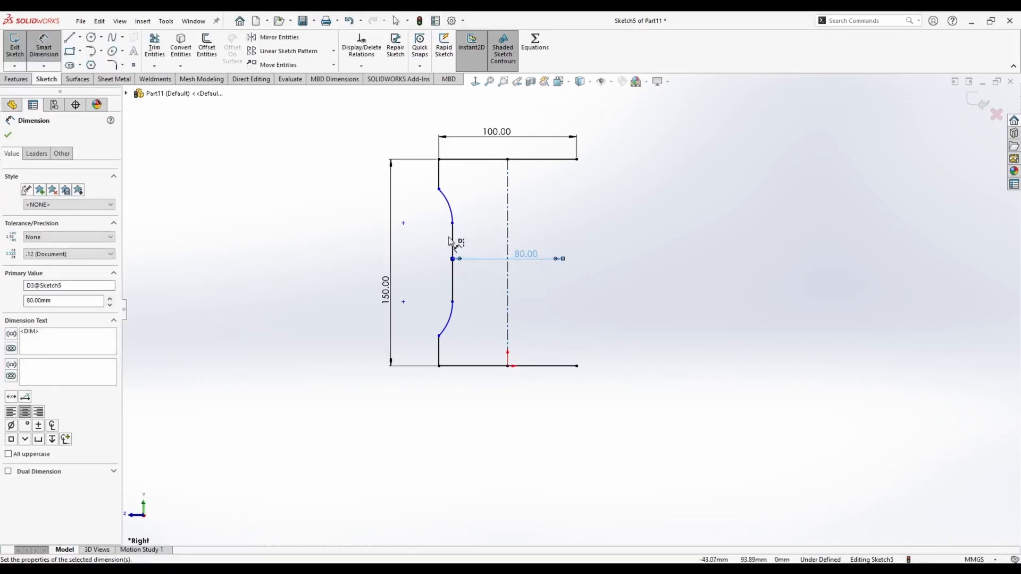
# Step: Dimension the upper arc's radius to 40 mm
pyautogui.click(451, 210)
pyautogui.click(472, 197)
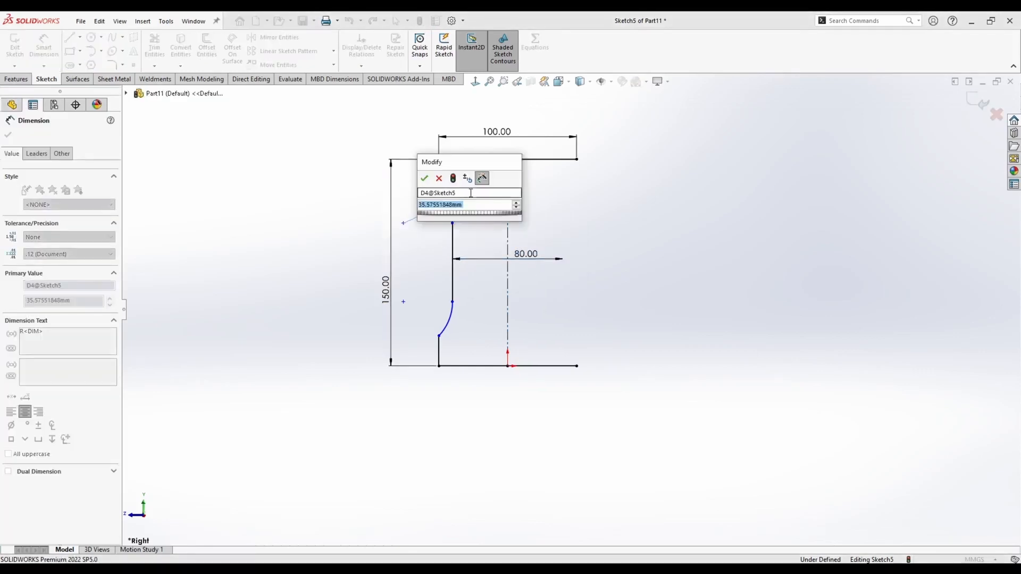
pyautogui.write('40')
pyautogui.press('Return')
# Step: Dimension the upper short vertical line's length to 25 mm
pyautogui.click(440, 169)
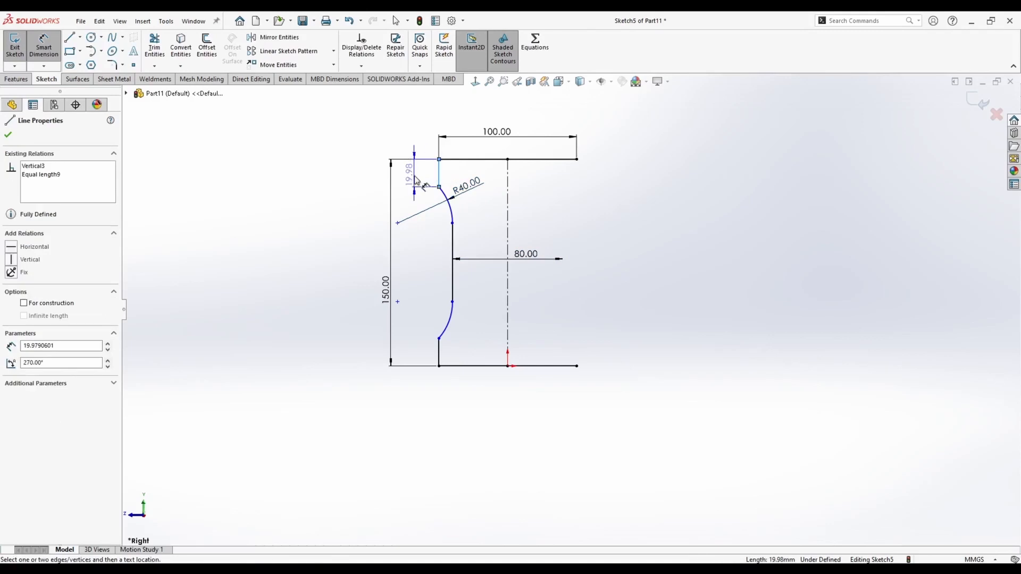
pyautogui.click(415, 176)
pyautogui.write('25')
pyautogui.press('Return')
pyautogui.press('Escape')
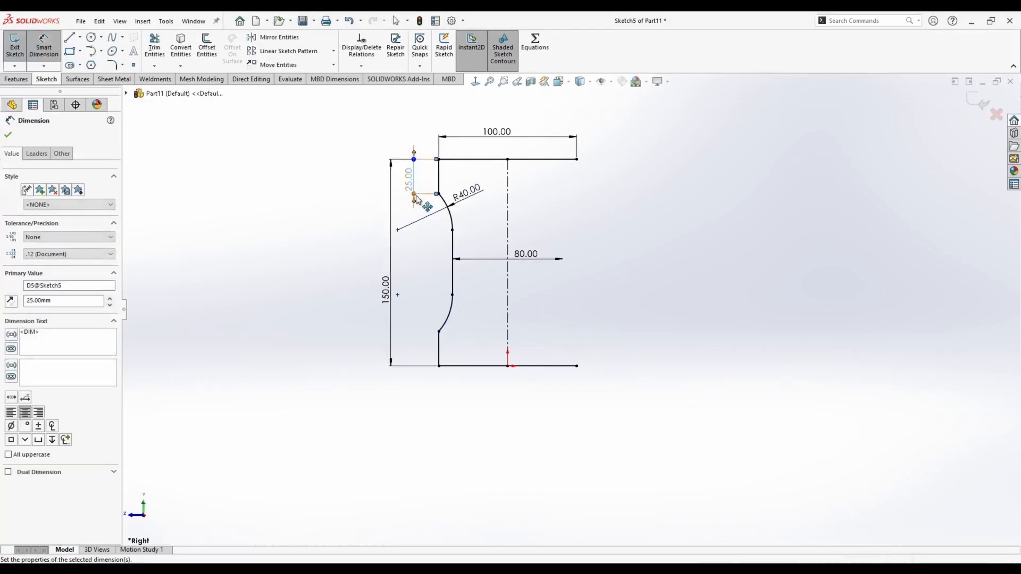
pyautogui.press('Escape')
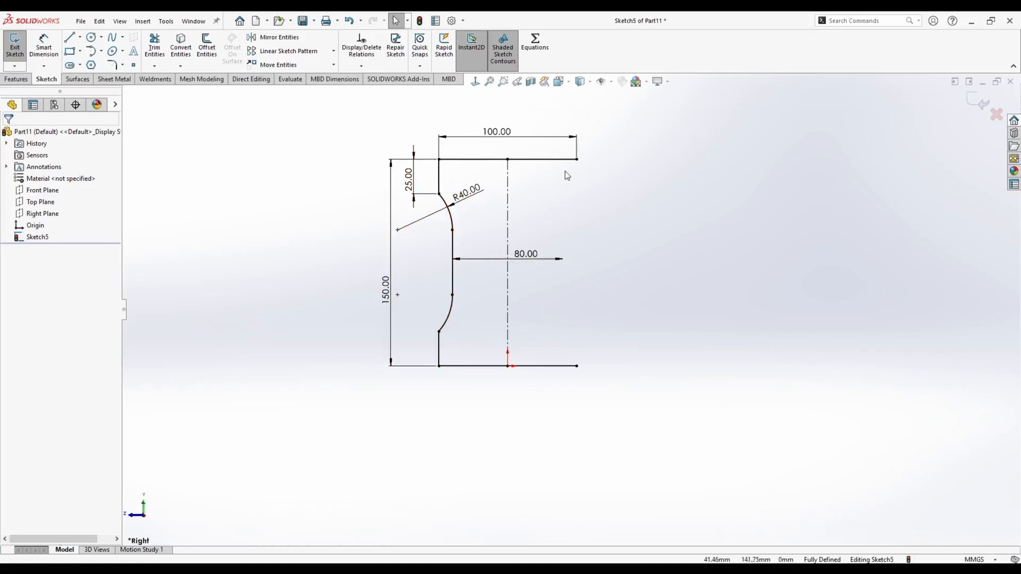
# Step: Mirror the left side's three lines and two arcs about the centerline with Copy turned off, and undo the mirror
pyautogui.click(274, 37)
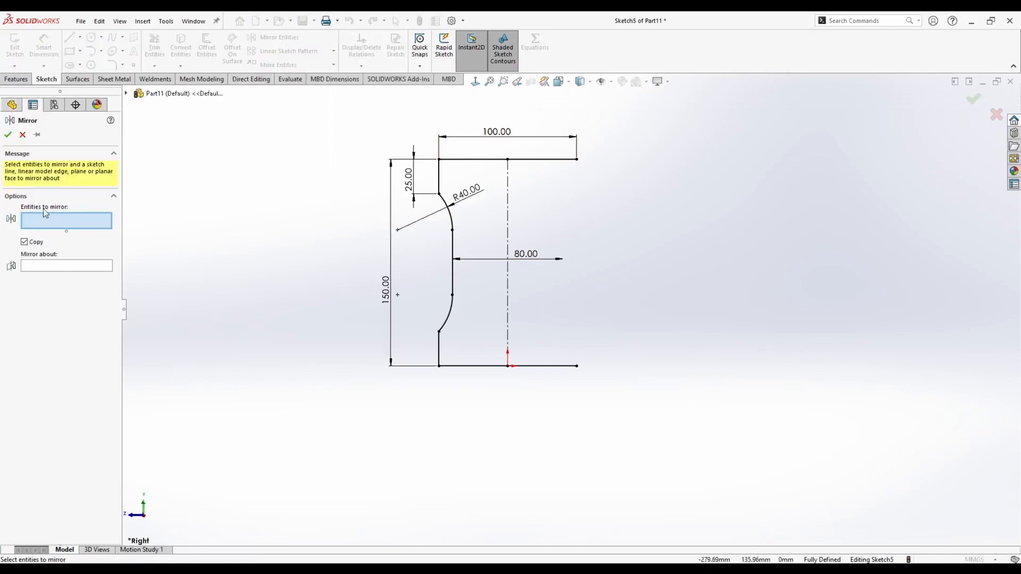
pyautogui.click(439, 178)
pyautogui.click(448, 211)
pyautogui.click(453, 256)
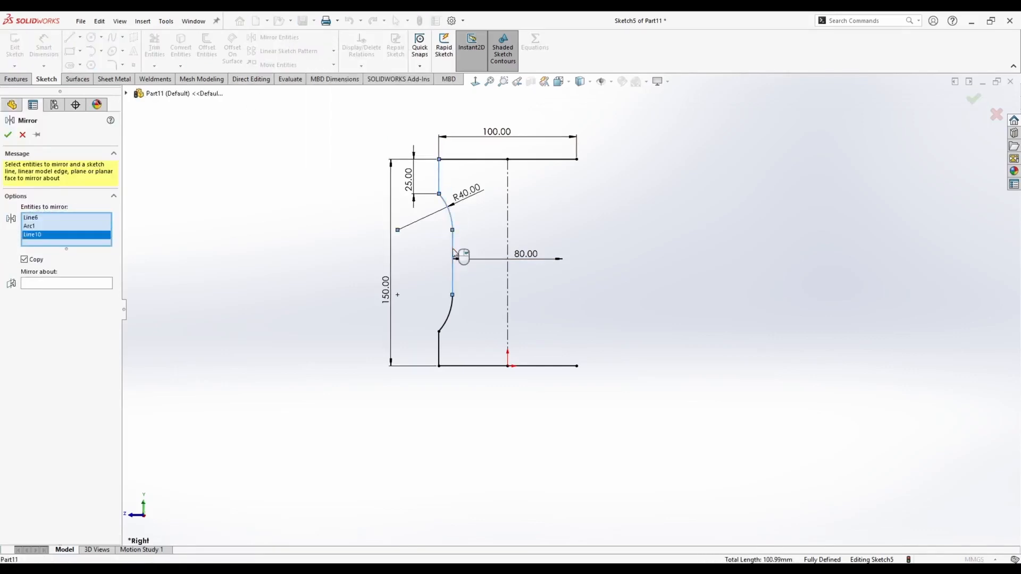
pyautogui.click(448, 315)
pyautogui.click(439, 341)
pyautogui.click(49, 301)
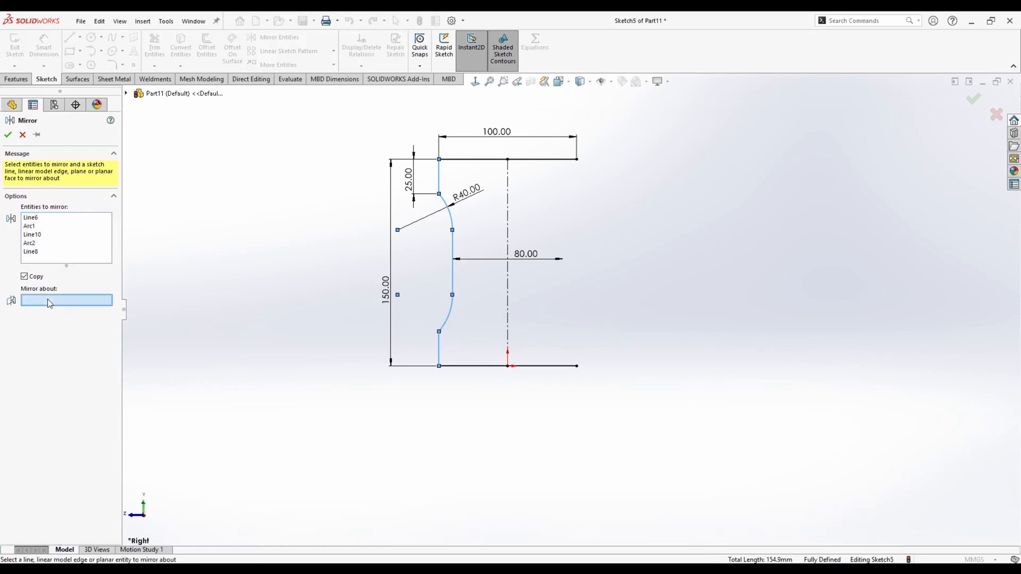
pyautogui.click(507, 196)
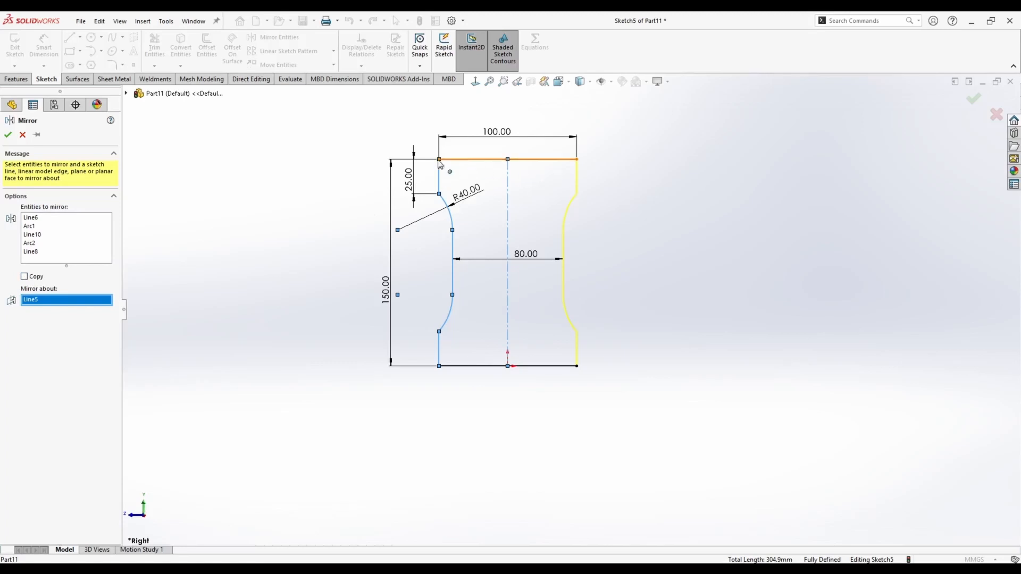
pyautogui.click(7, 135)
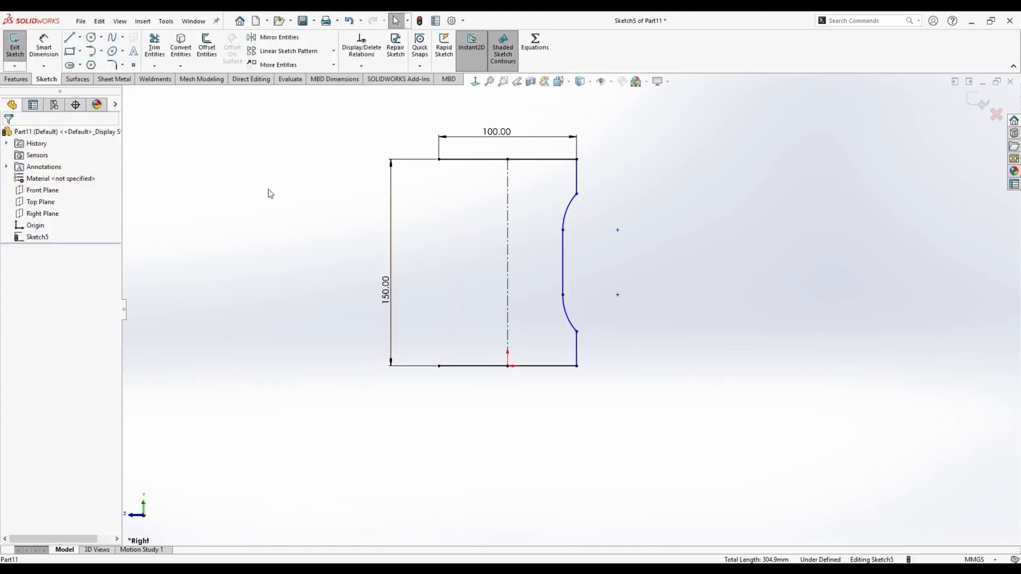
pyautogui.hotkey('ctrl', 'z')
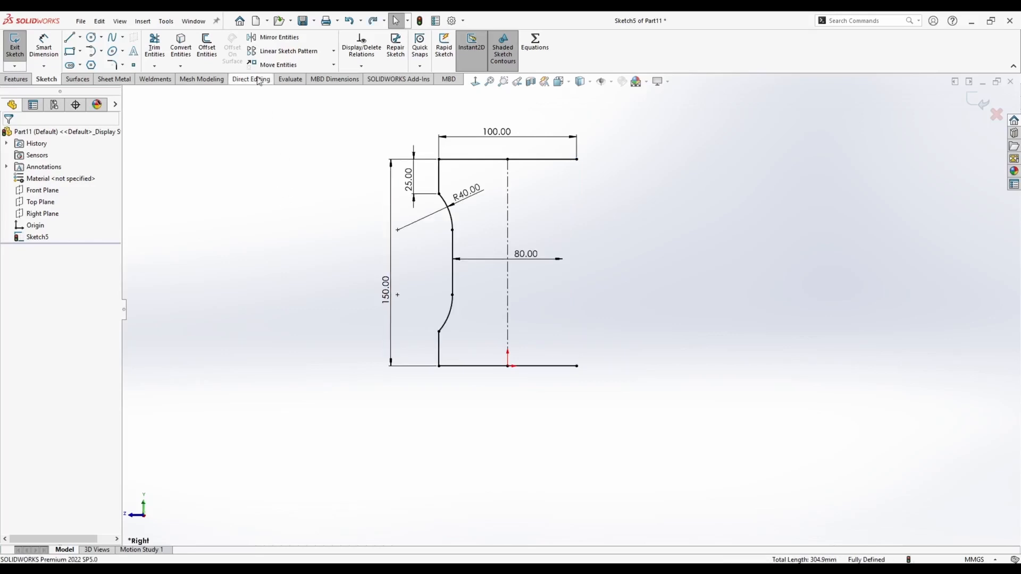
# Step: Mirror the left side's three lines and two arcs about the vertical centerline with Copy turned on
pyautogui.click(279, 40)
pyautogui.click(440, 176)
pyautogui.click(451, 216)
pyautogui.click(453, 245)
pyautogui.click(450, 313)
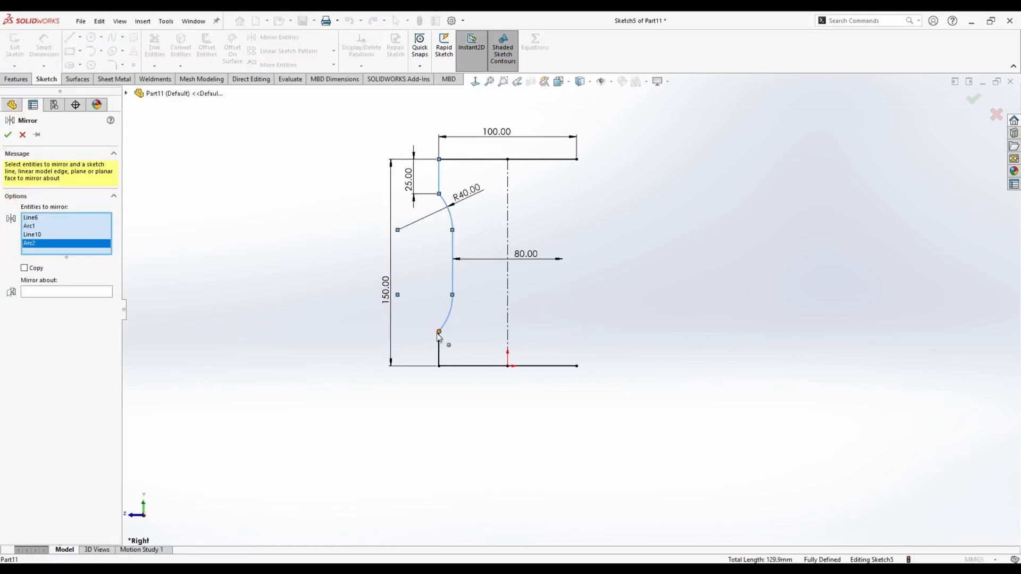
pyautogui.click(439, 343)
pyautogui.click(46, 301)
pyautogui.click(508, 204)
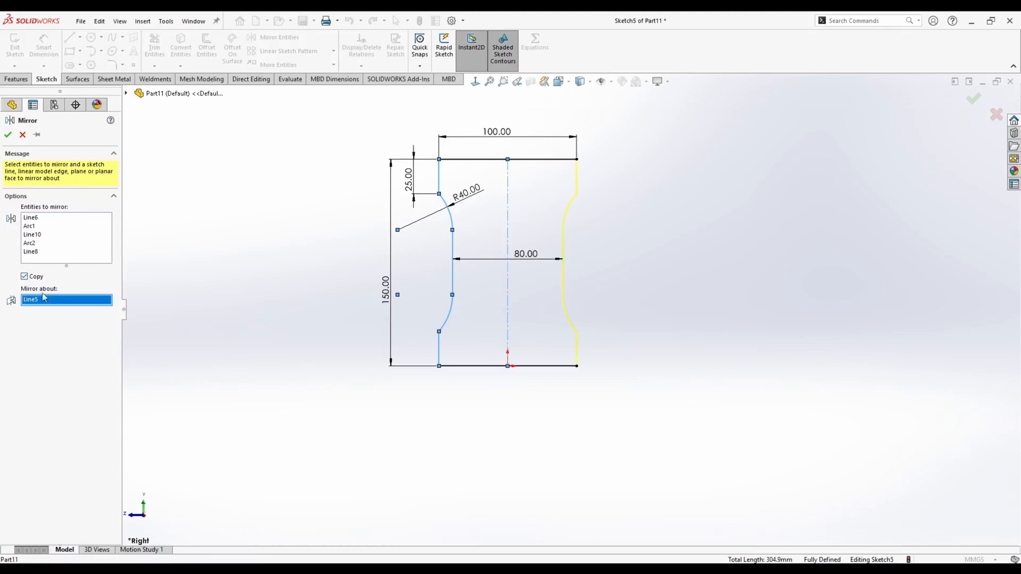
pyautogui.click(7, 136)
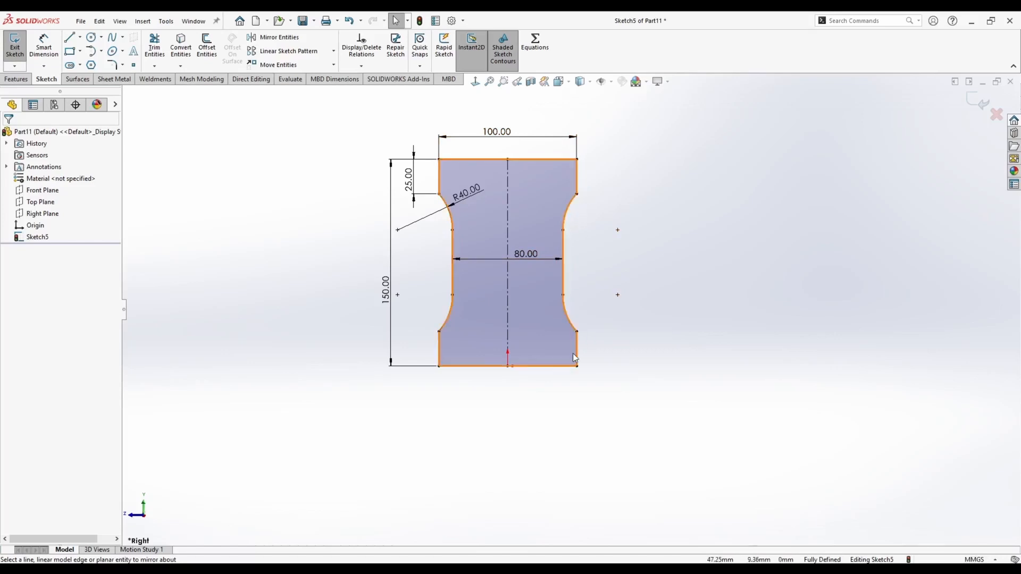
# Step: Test the mirrored profile by changing the upper-left vertical line's length to 30 mm and setting it back to 25 mm
pyautogui.click(412, 186)
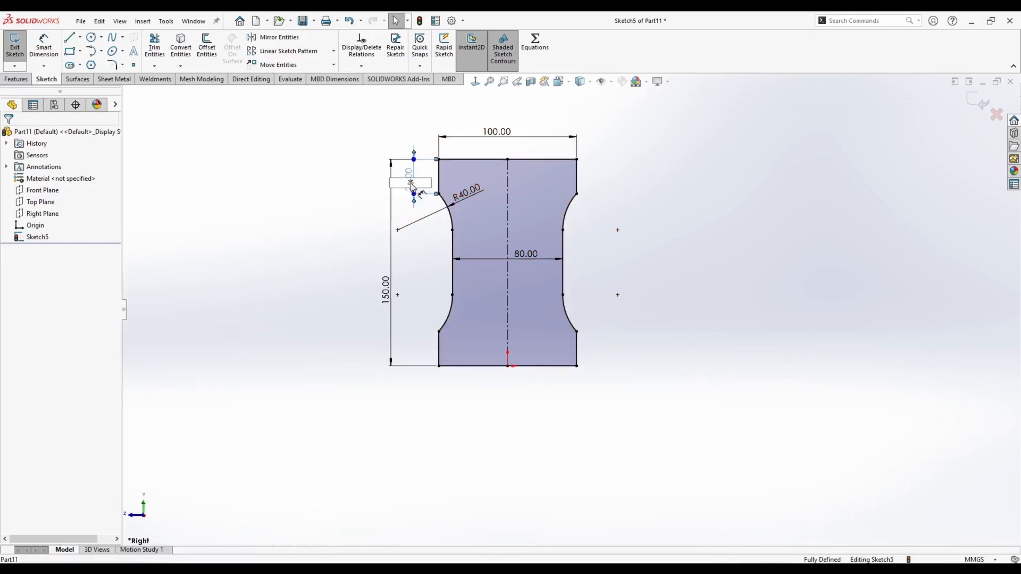
pyautogui.write('30')
pyautogui.press('Return')
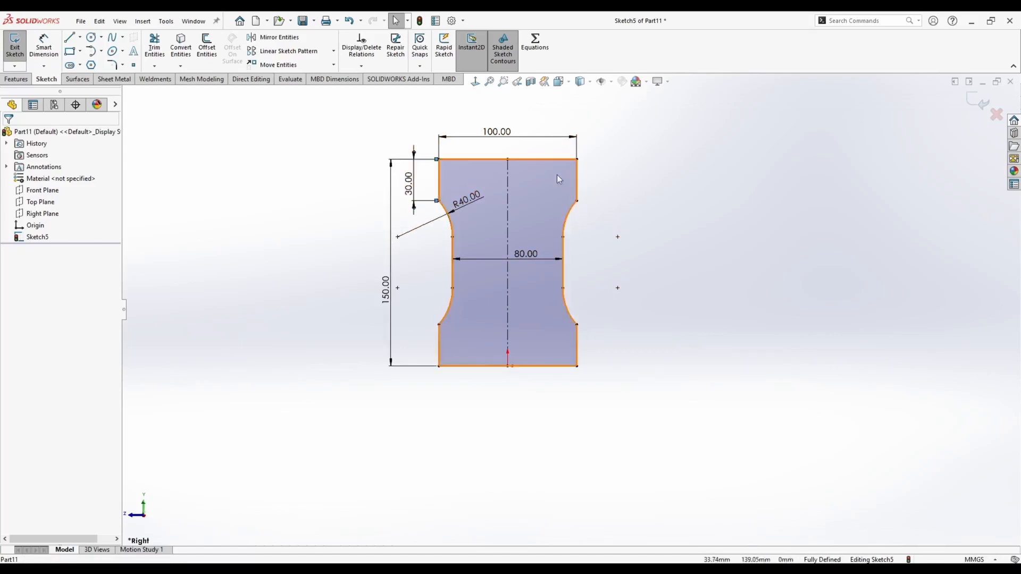
pyautogui.doubleClick(409, 182)
pyautogui.write('25')
pyautogui.press('Return')
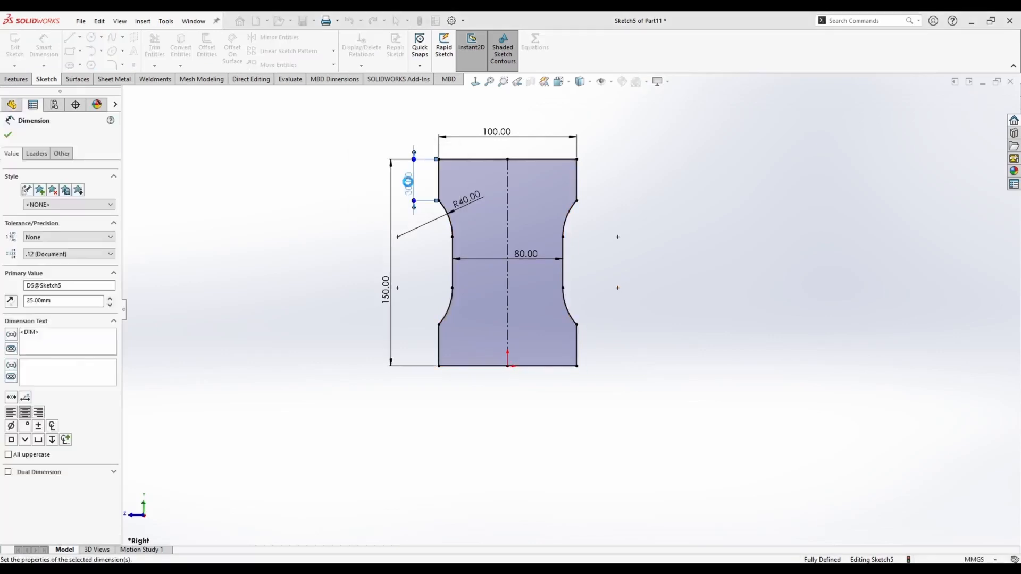
# Step: Extrude the mirrored profile 150 mm using the Mid Plane end condition
pyautogui.click(288, 170)
pyautogui.moveTo(418, 225); pyautogui.dragTo(340, 220, button='middle')
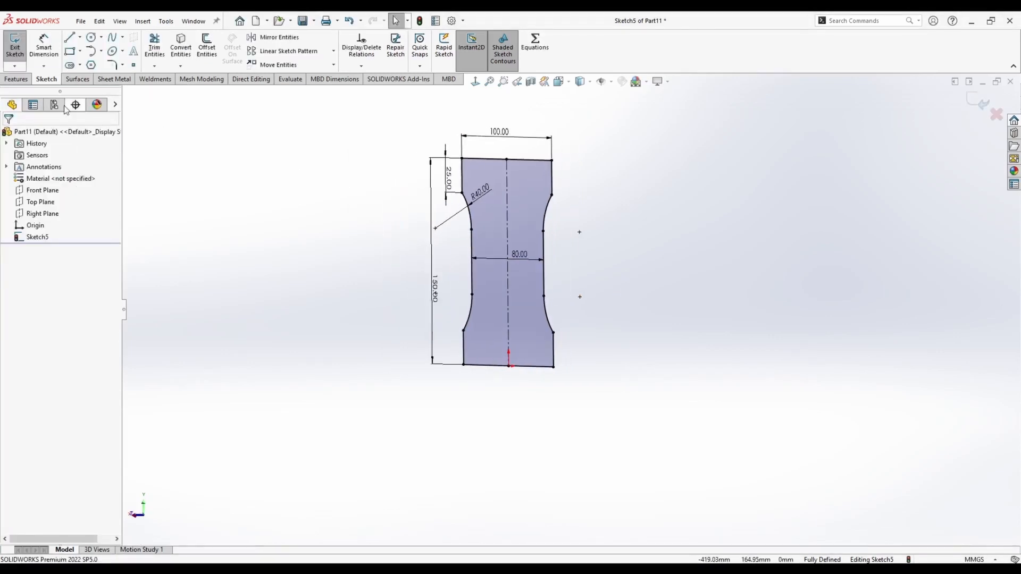
pyautogui.click(27, 80)
pyautogui.click(24, 44)
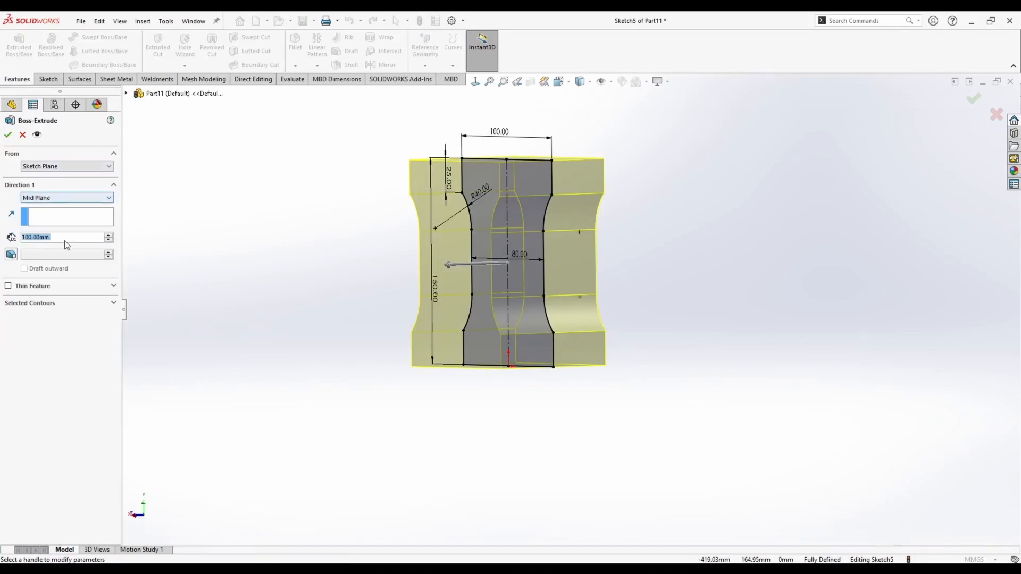
pyautogui.scroll(6, 66, 241)
pyautogui.moveTo(422, 259); pyautogui.dragTo(409, 286, button='middle')
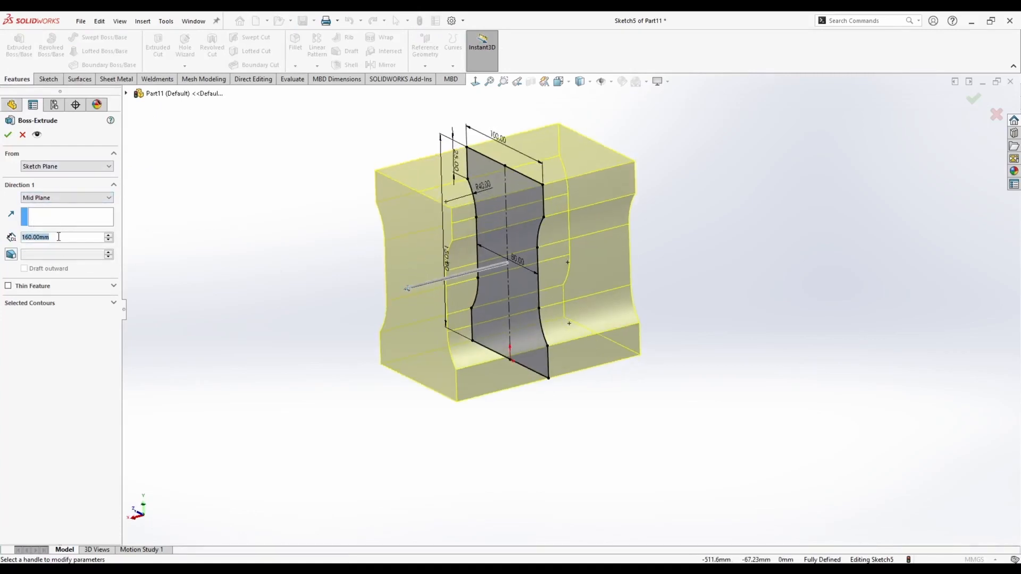
pyautogui.scroll(-1, 59, 238)
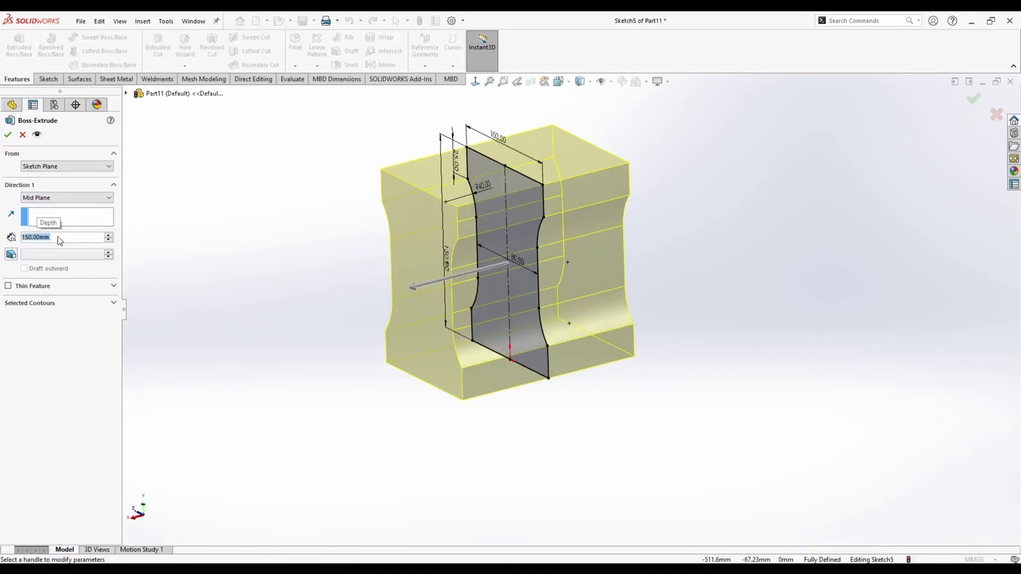
pyautogui.click(8, 135)
# Step: Start a sketch on the Front Plane and draw a vertical centerline from the block's top edge midpoint to the origin
pyautogui.moveTo(305, 226); pyautogui.dragTo(405, 267, button='middle')
pyautogui.press('space')
pyautogui.click(408, 368)
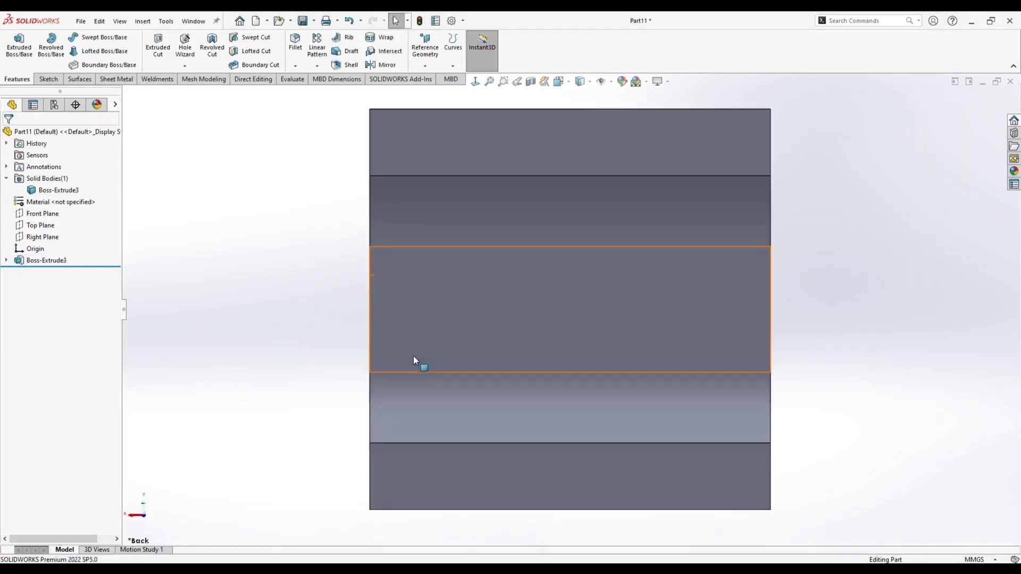
pyautogui.click(41, 213)
pyautogui.click(56, 199)
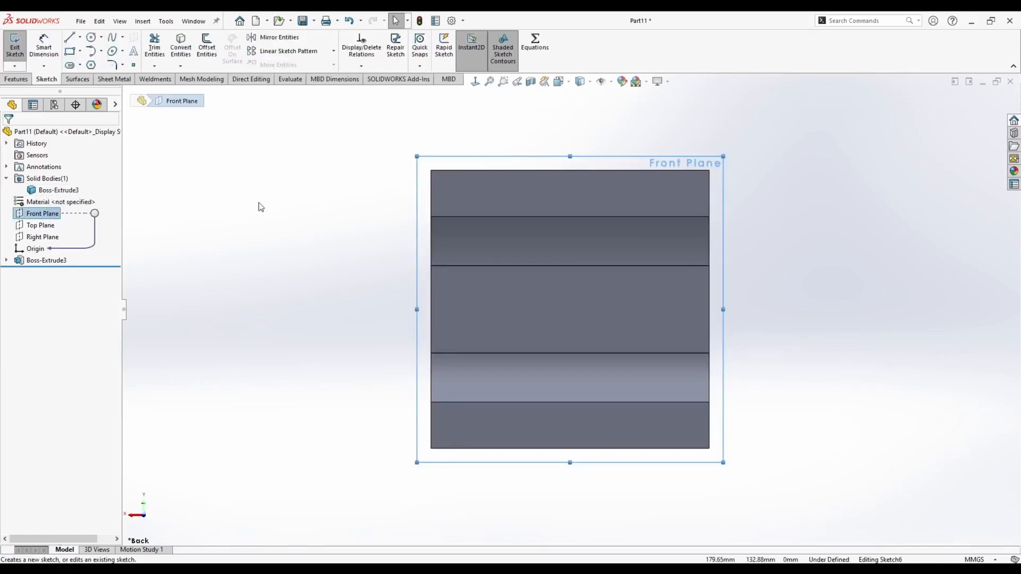
pyautogui.click(570, 170)
pyautogui.click(570, 448)
pyautogui.press('Escape')
# Step: Sketch a vertical centerpoint straight slot about 17 mm wide to the left of the centerline
pyautogui.click(73, 66)
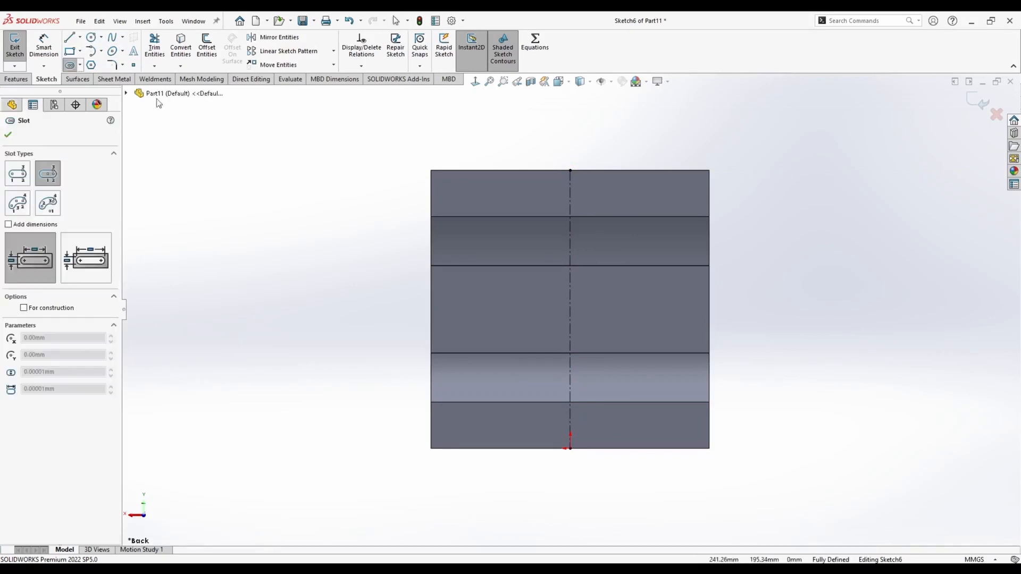
pyautogui.click(498, 311)
pyautogui.click(498, 241)
pyautogui.click(514, 238)
pyautogui.press('Escape')
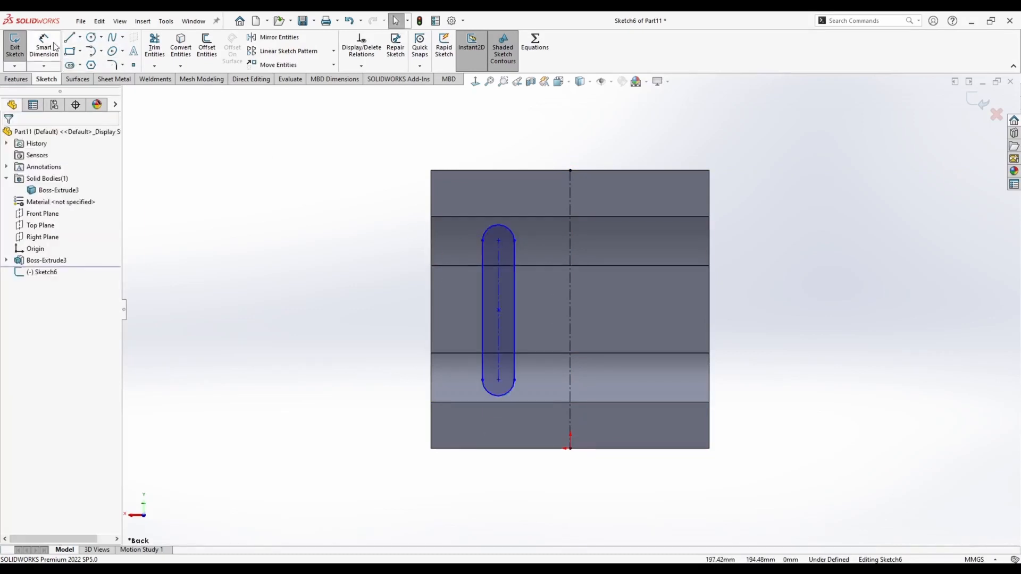
# Step: Dimension the slot's upper arc center 40 mm from the block's top edge
pyautogui.click(44, 47)
pyautogui.click(502, 240)
pyautogui.click(559, 171)
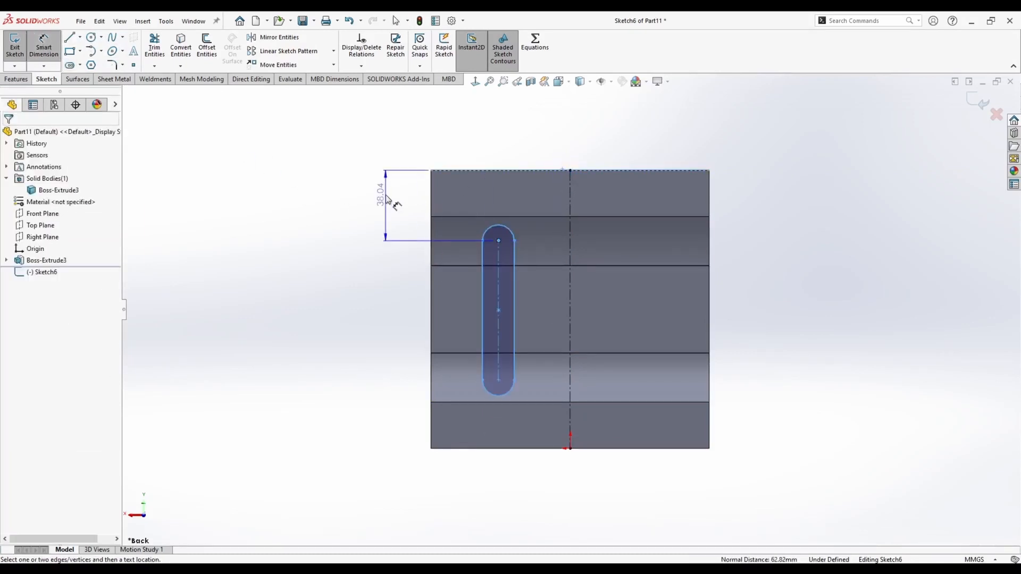
pyautogui.click(386, 195)
pyautogui.write('40')
pyautogui.press('Return')
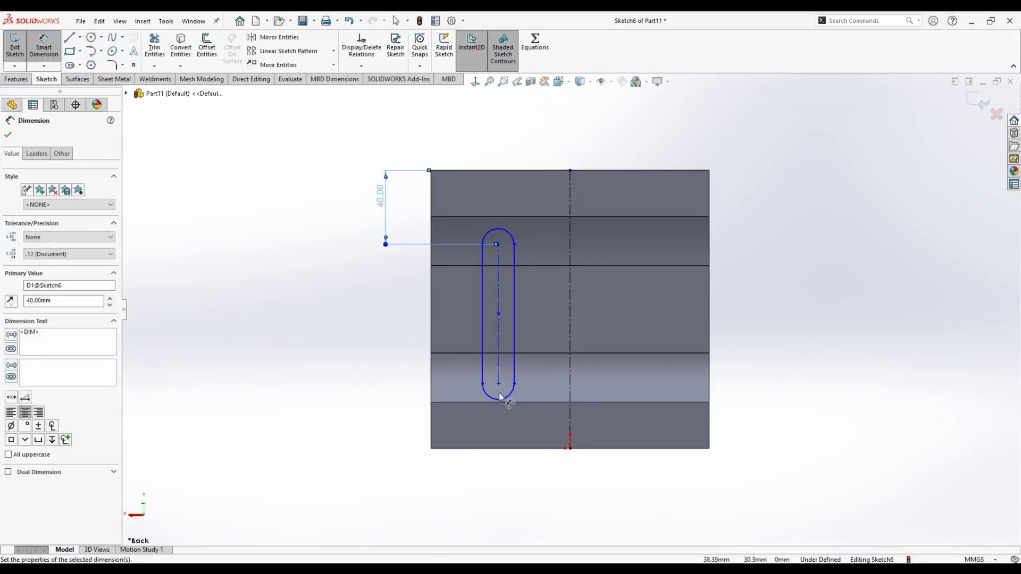
# Step: Dimension the slot's lower arc center 40 mm from the block's bottom edge
pyautogui.click(498, 383)
pyautogui.click(523, 448)
pyautogui.click(400, 422)
pyautogui.write('40')
pyautogui.press('Return')
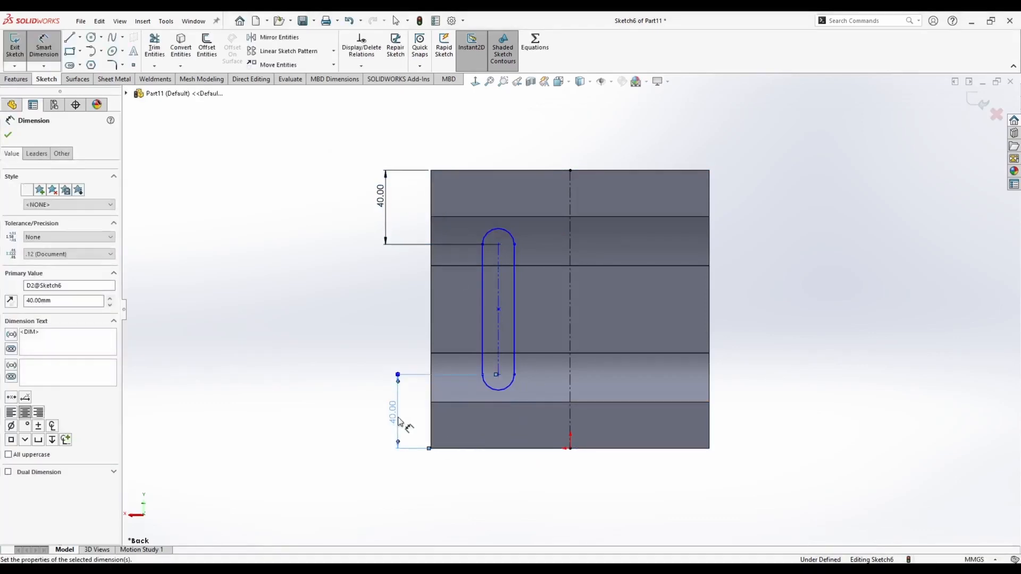
# Step: Dimension the slot's width to 15 mm
pyautogui.click(484, 275)
pyautogui.click(514, 283)
pyautogui.click(462, 282)
pyautogui.write('15')
pyautogui.press('Return')
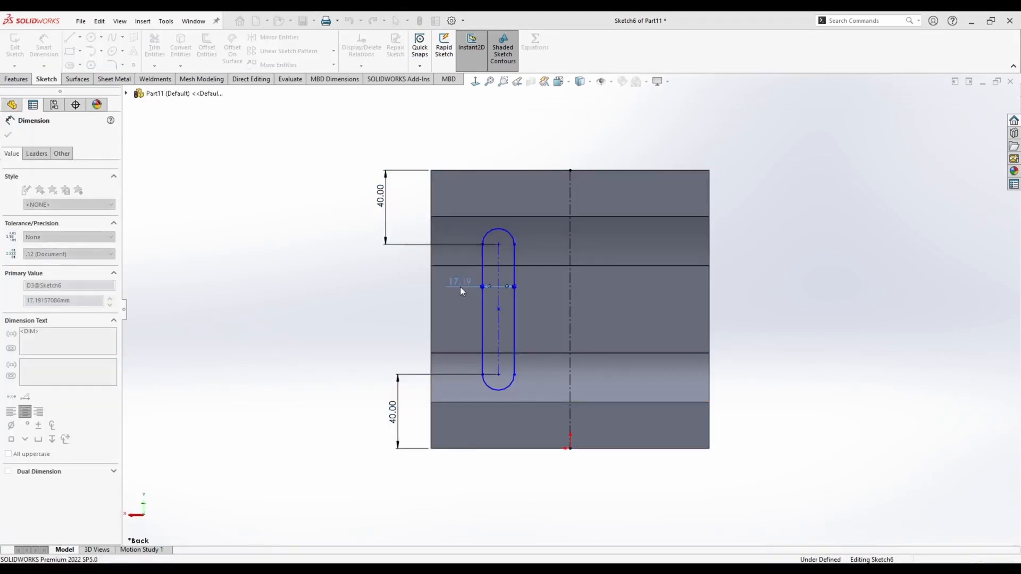
pyautogui.press('Escape')
# Step: Add a 70 mm doubled distance dimension from the slot's center point across the vertical centerline
pyautogui.click(44, 48)
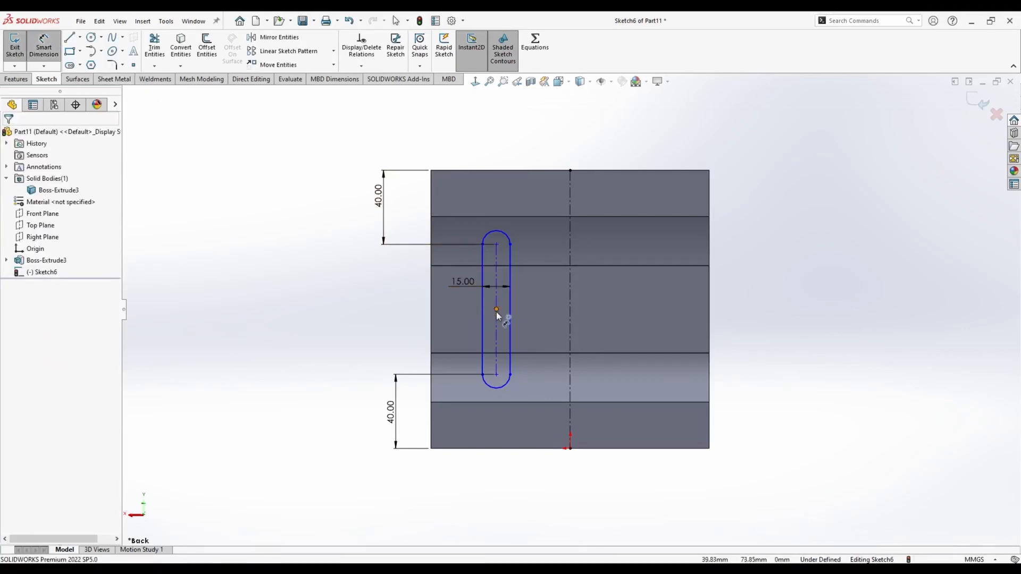
pyautogui.click(497, 310)
pyautogui.click(570, 307)
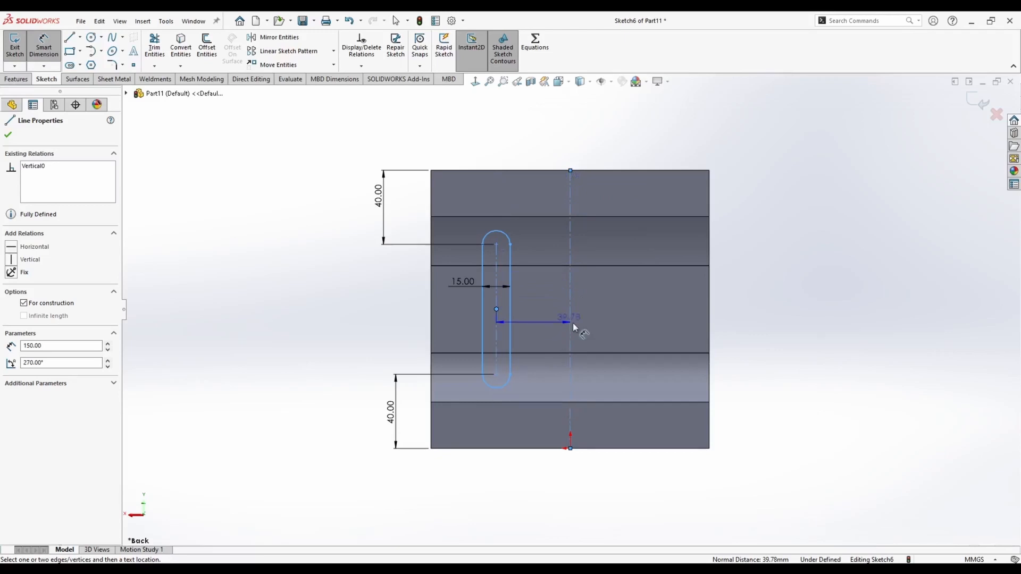
pyautogui.click(596, 333)
pyautogui.write('70')
pyautogui.press('Return')
pyautogui.press('Escape')
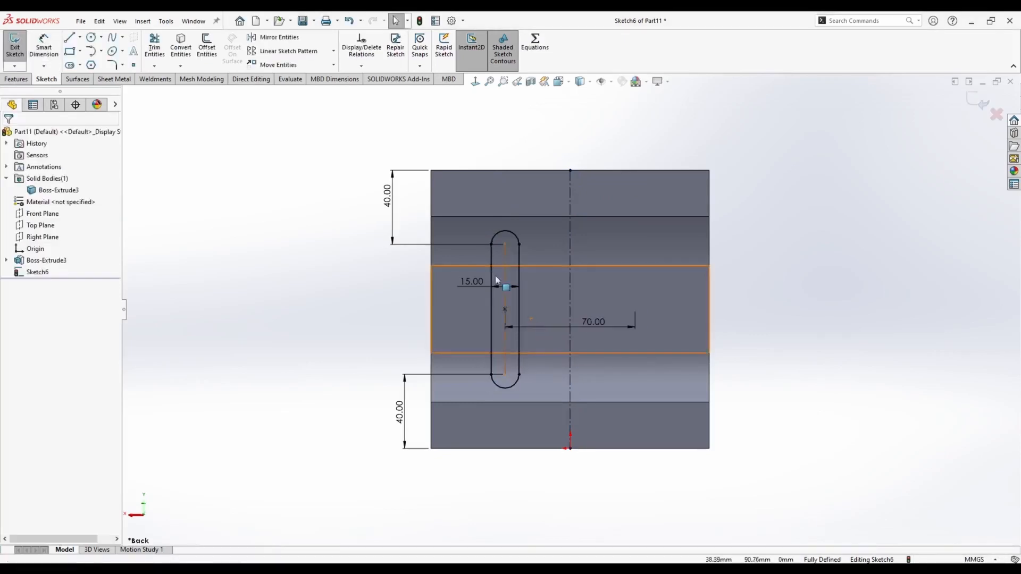
# Step: Mirror the slot about the vertical centerline with Copy turned on
pyautogui.click(285, 38)
pyautogui.click(495, 282)
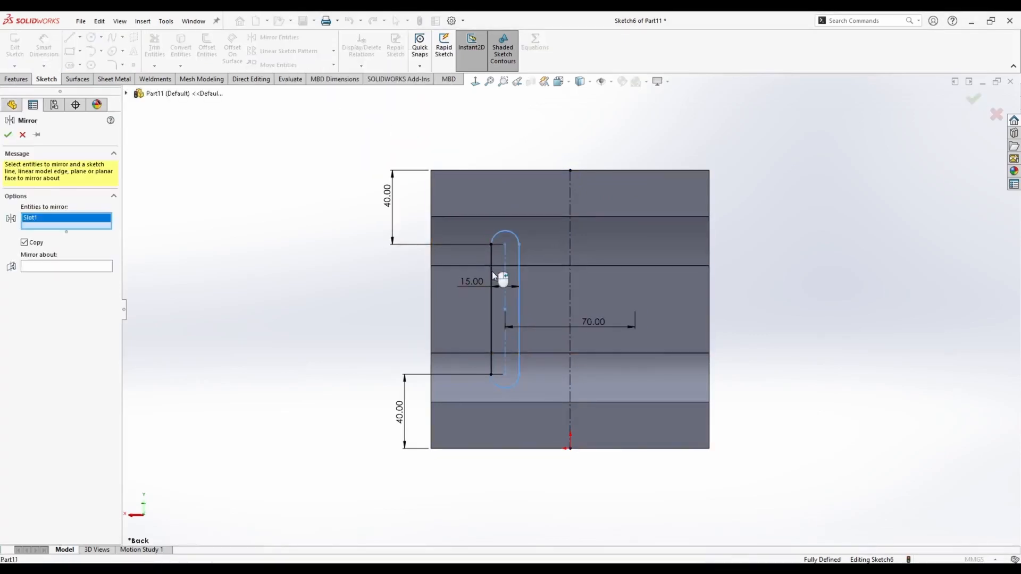
pyautogui.click(105, 266)
pyautogui.click(571, 248)
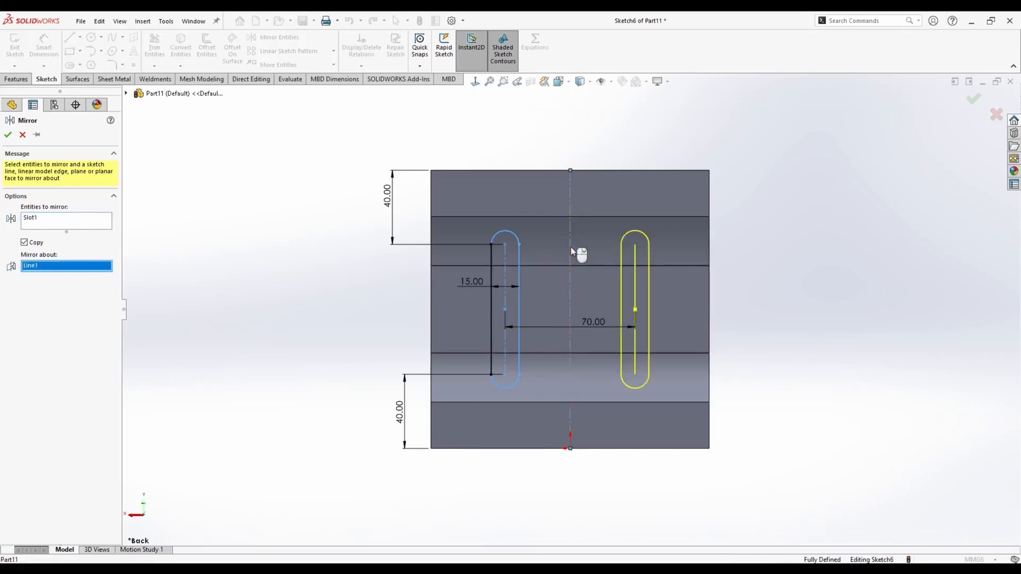
pyautogui.rightClick(571, 251)
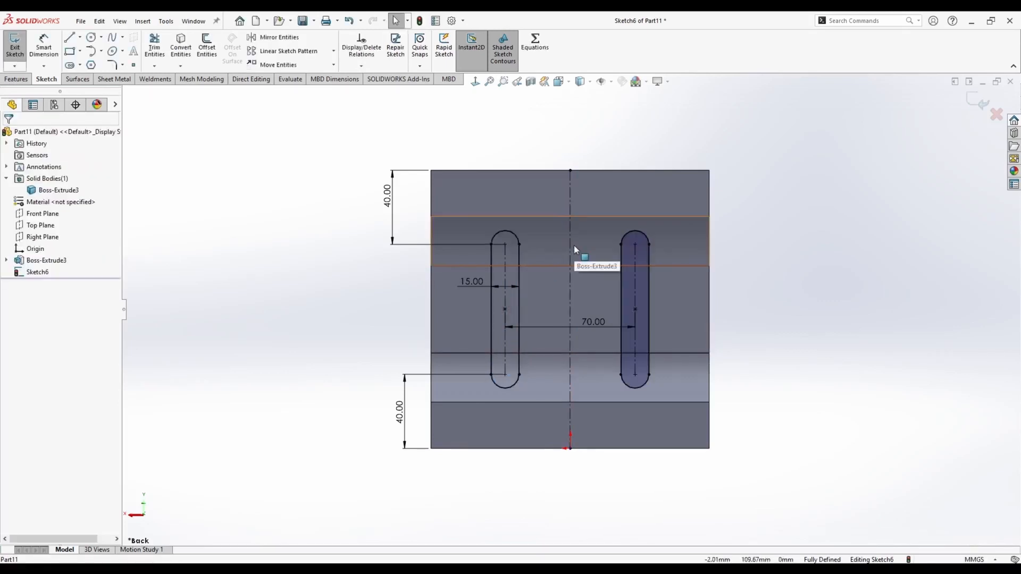
# Step: Cut both slots through the block using Extruded Cut with Through All - Both
pyautogui.click(24, 82)
pyautogui.moveTo(513, 205); pyautogui.dragTo(427, 227, button='middle')
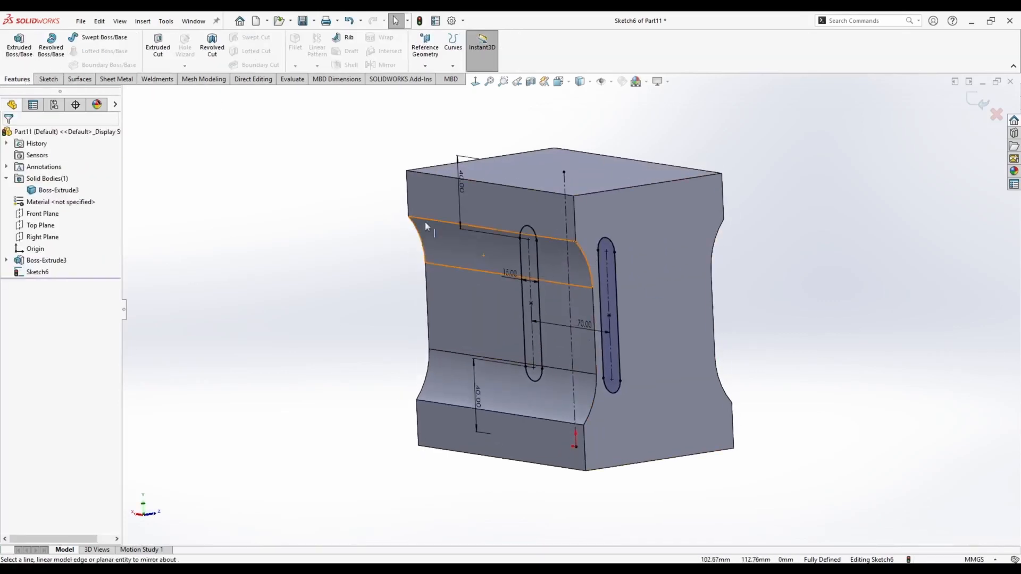
pyautogui.click(159, 45)
pyautogui.click(59, 197)
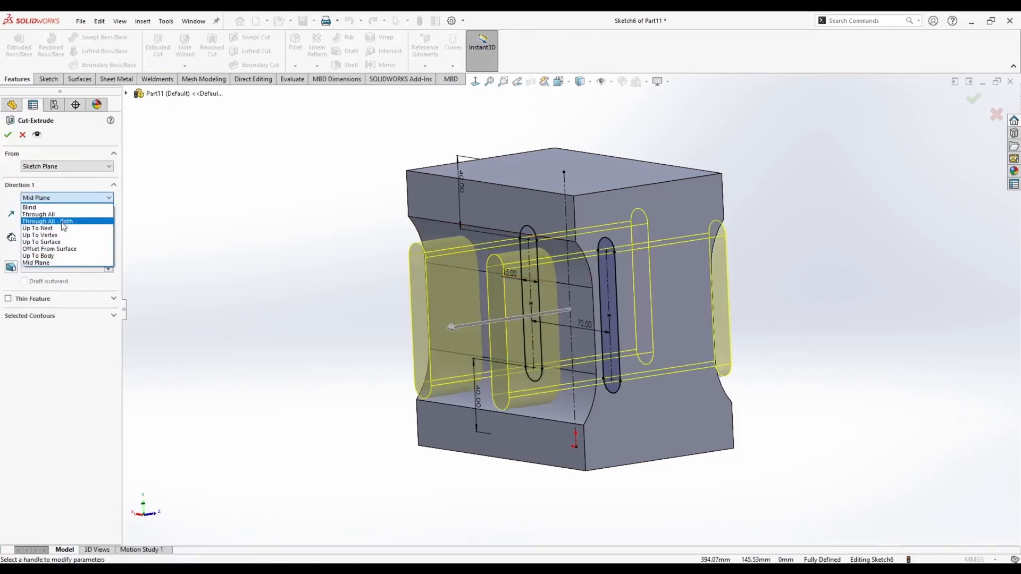
pyautogui.click(61, 222)
pyautogui.click(8, 135)
pyautogui.moveTo(445, 281); pyautogui.dragTo(482, 253, button='middle')
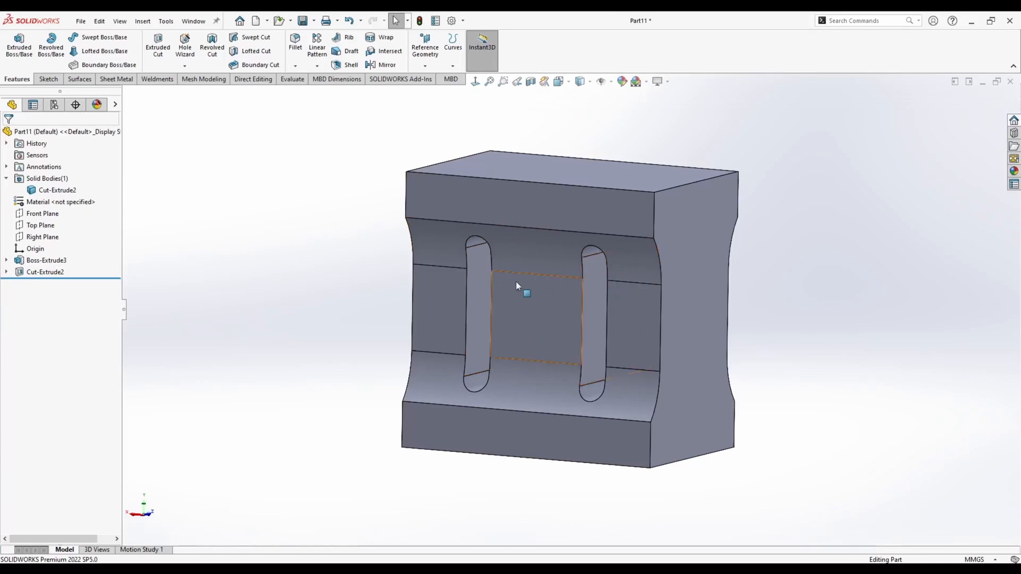
# Step: Set the slot's upper and lower 40 mm offset dimensions to 50 mm each and rebuild the part
pyautogui.rightClick(45, 273)
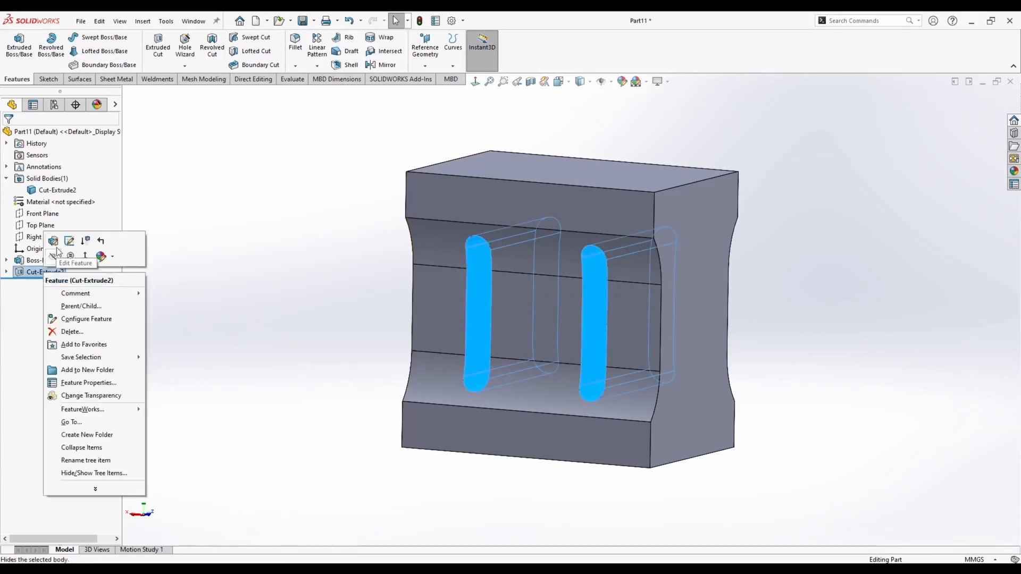
pyautogui.click(208, 226)
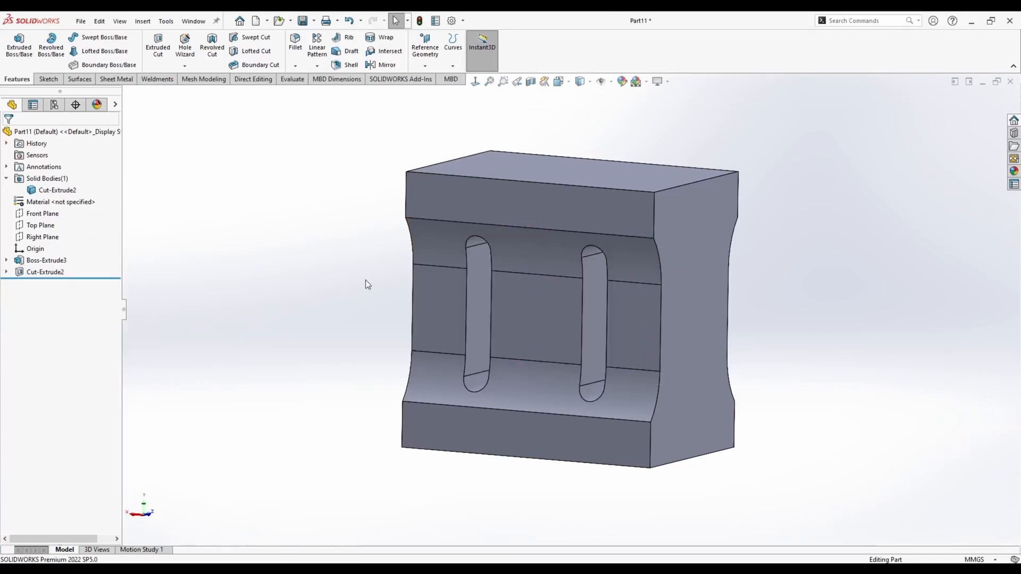
pyautogui.click(482, 274)
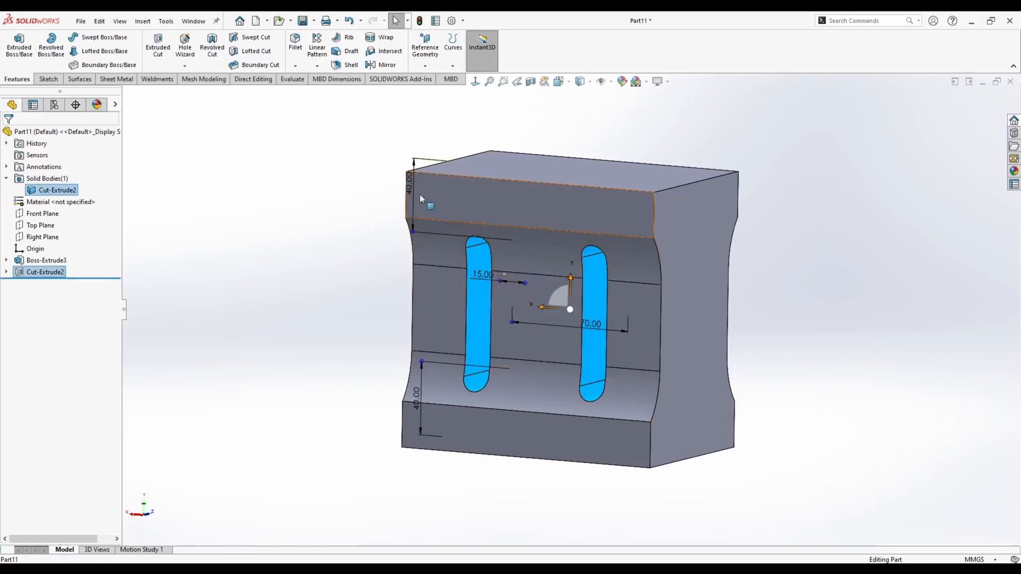
pyautogui.doubleClick(419, 397)
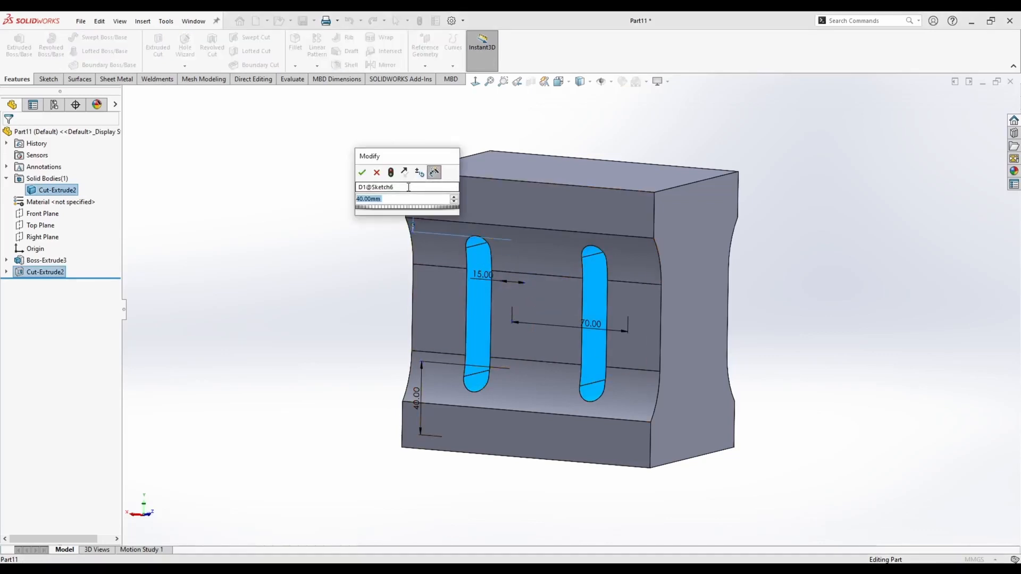
pyautogui.write('40')
pyautogui.press('Return')
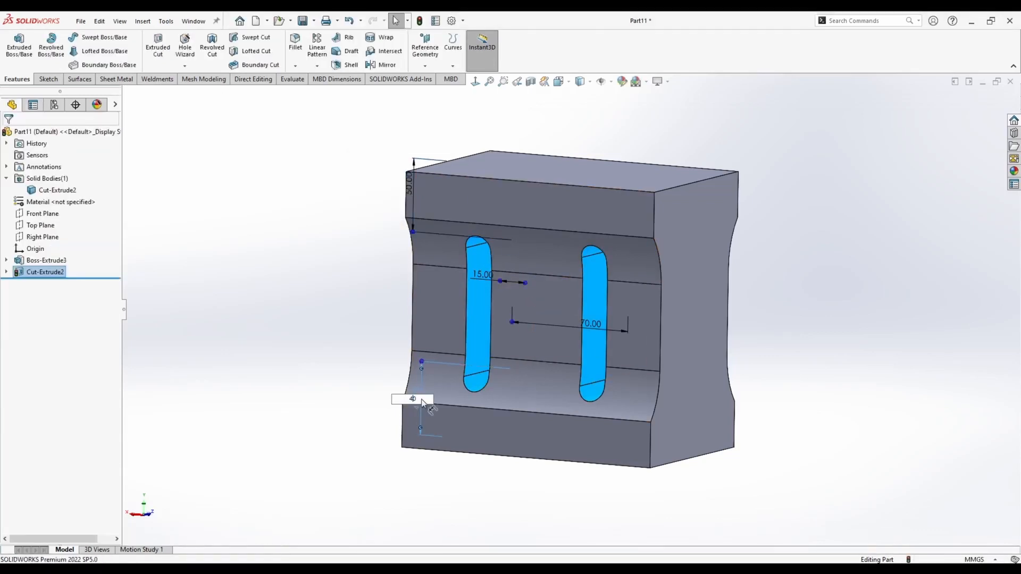
pyautogui.write('50')
pyautogui.press('Return')
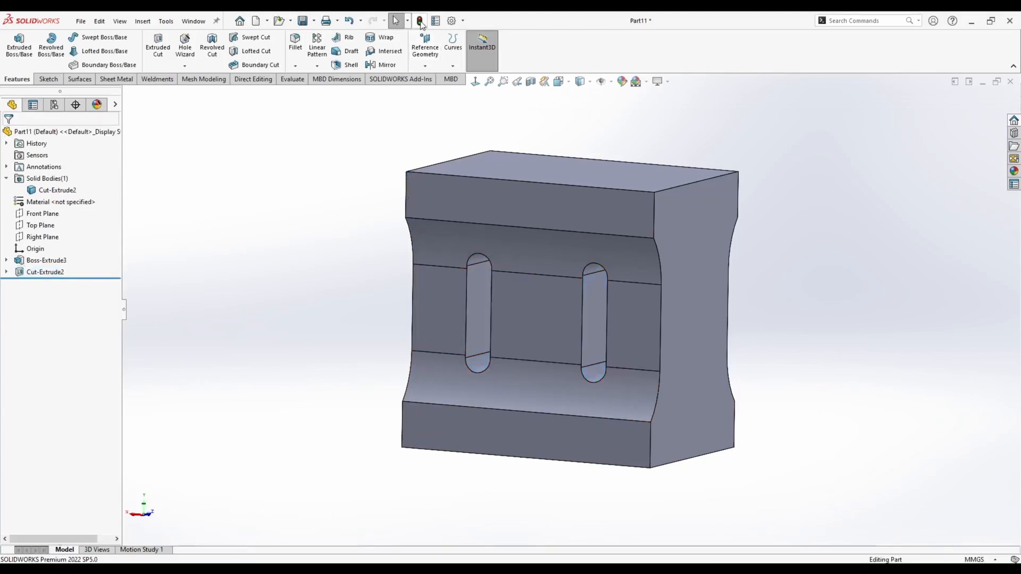
# Step: Start a new sketch on the bottom face of the block
pyautogui.moveTo(335, 319); pyautogui.dragTo(328, 316, button='middle')
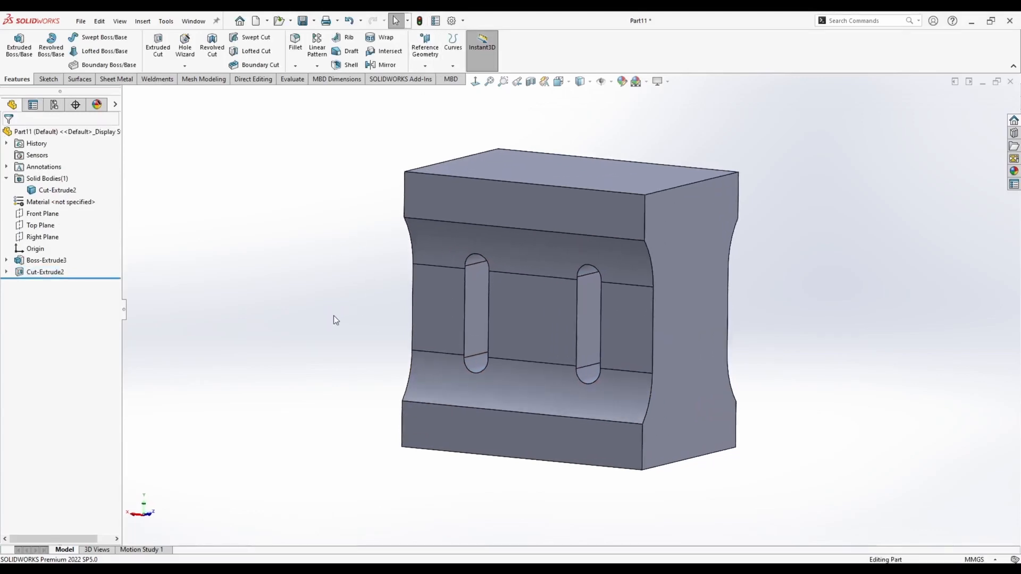
pyautogui.moveTo(364, 367)
pyautogui.mouseDown(button='middle')
pyautogui.moveTo(394, 330)
pyautogui.moveTo(541, 406)
pyautogui.moveTo(478, 394)
pyautogui.mouseUp(button='middle')
pyautogui.click(539, 404)
pyautogui.click(327, 395)
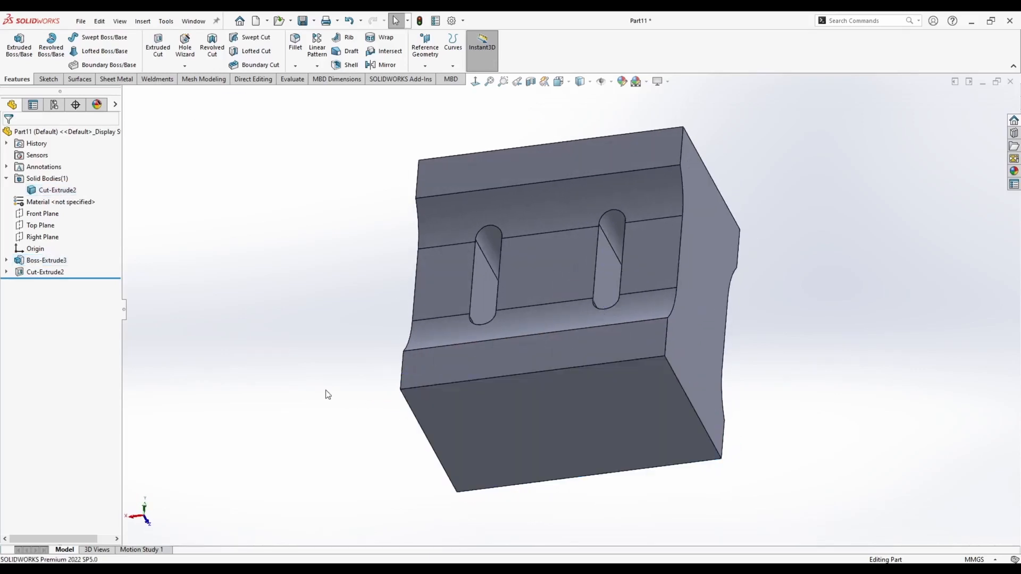
pyautogui.moveTo(327, 395)
pyautogui.mouseDown(button='middle')
pyautogui.moveTo(494, 406)
pyautogui.moveTo(487, 324)
pyautogui.moveTo(466, 339)
pyautogui.mouseUp(button='middle')
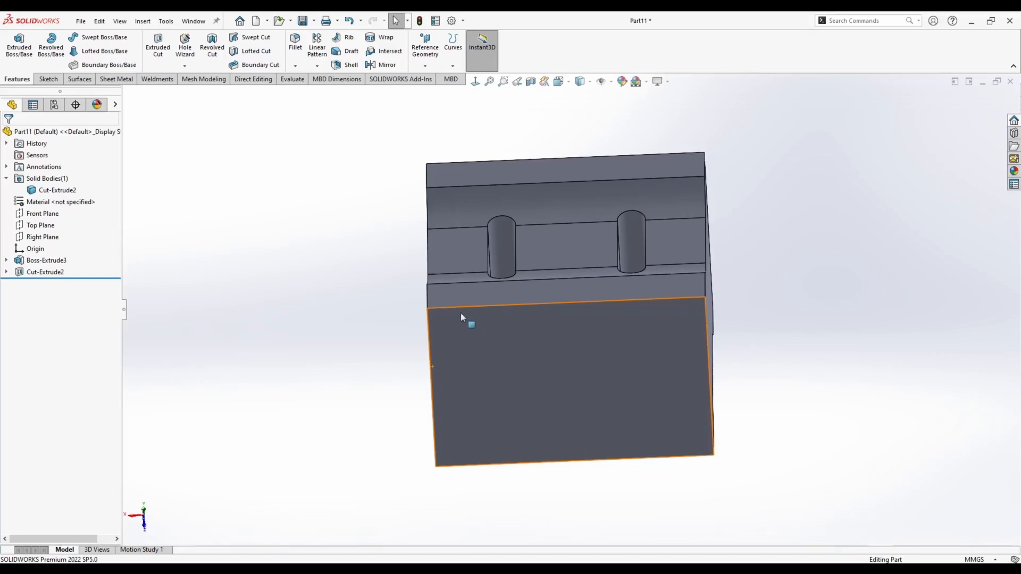
pyautogui.click(47, 78)
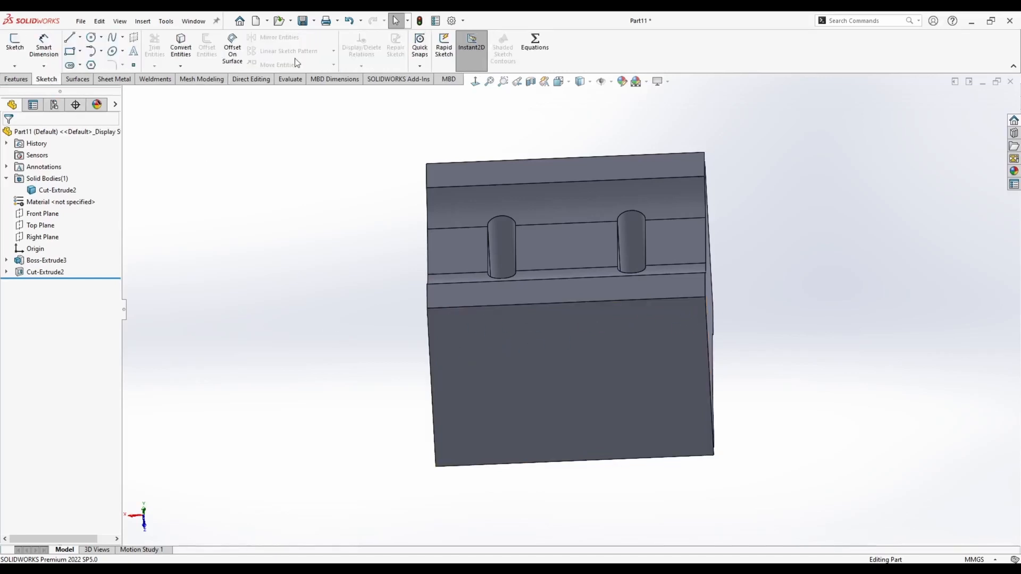
pyautogui.rightClick(469, 326)
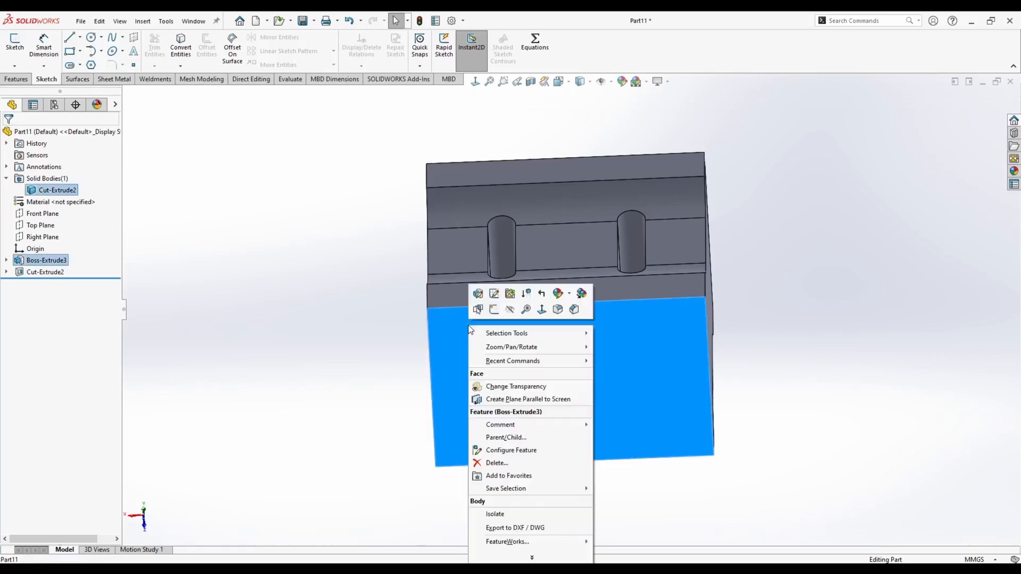
pyautogui.click(494, 311)
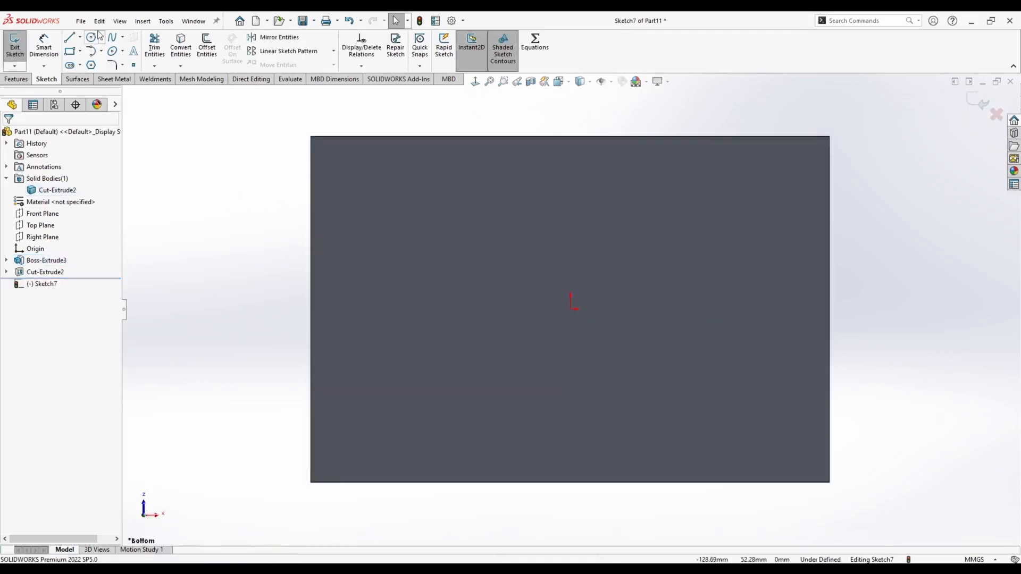
# Step: Sketch a 5 mm diameter circle near the upper-left corner of the bottom face
pyautogui.click(96, 36)
pyautogui.click(339, 160)
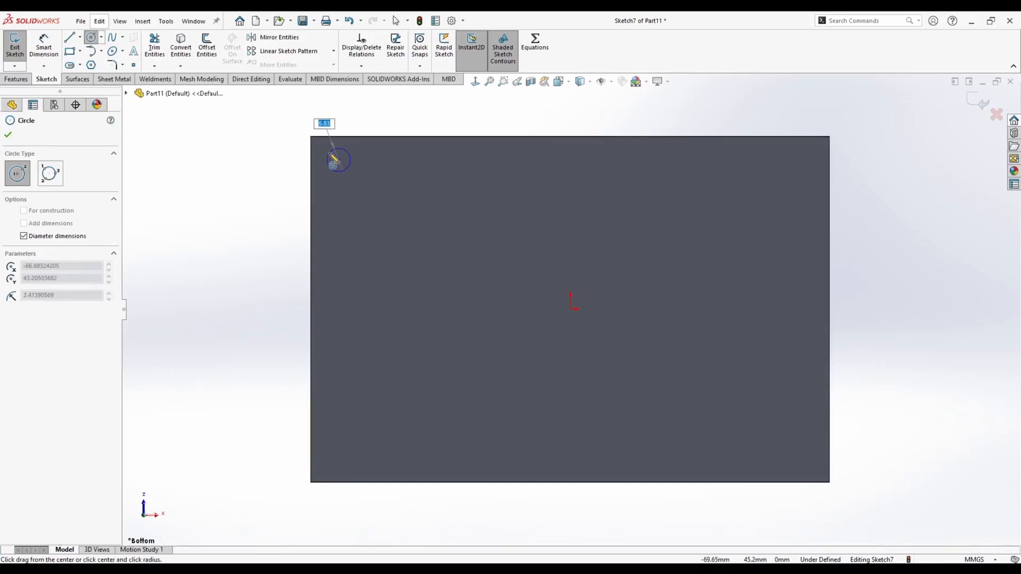
pyautogui.press('Return')
# Step: Dimension the circle's center 5 mm from the face's upper edge and 5 mm from its left edge
pyautogui.click(43, 47)
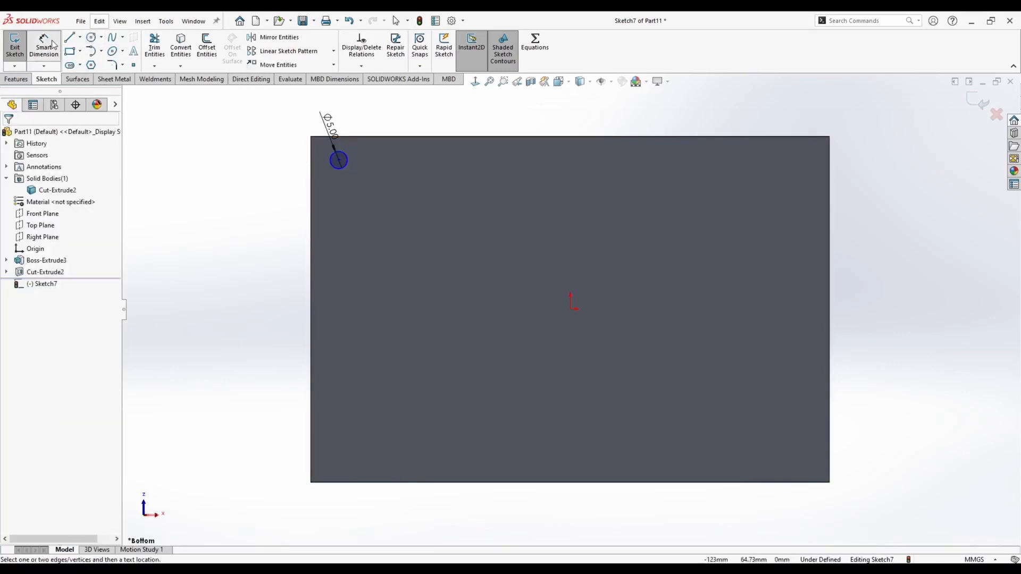
pyautogui.click(346, 137)
pyautogui.click(272, 150)
pyautogui.write('5')
pyautogui.press('Return')
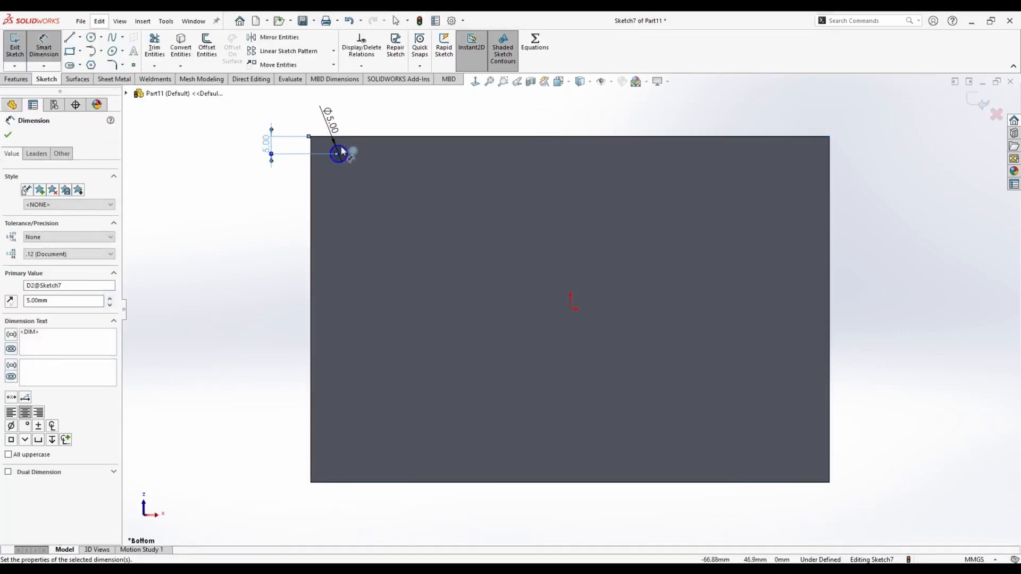
pyautogui.click(342, 146)
pyautogui.click(312, 150)
pyautogui.click(313, 108)
pyautogui.write('5')
pyautogui.press('Return')
pyautogui.press('Escape')
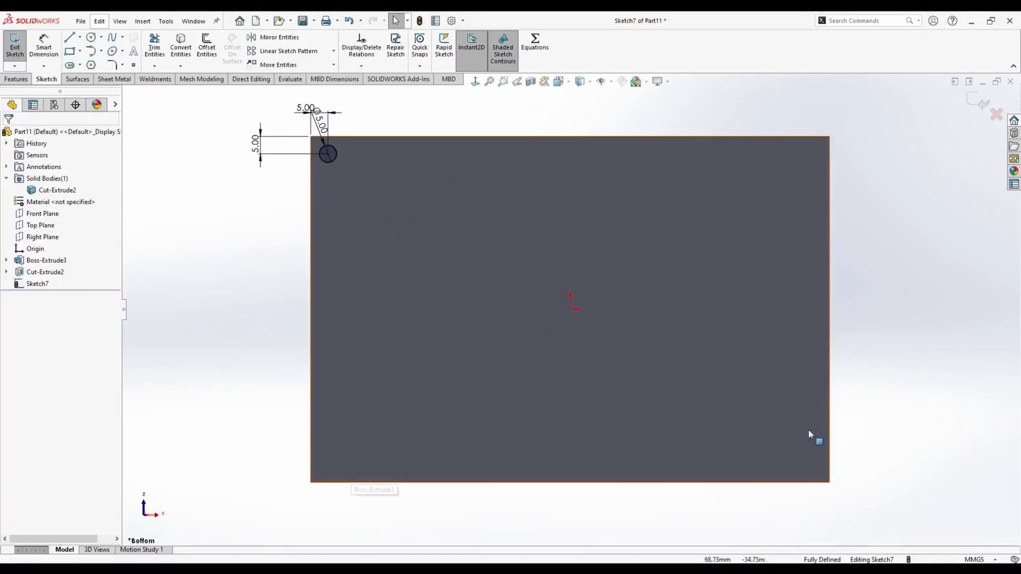
# Step: Start a Linear Sketch Pattern of the circle with 15 instances at 10 mm spacing along the X-axis
pyautogui.click(335, 153)
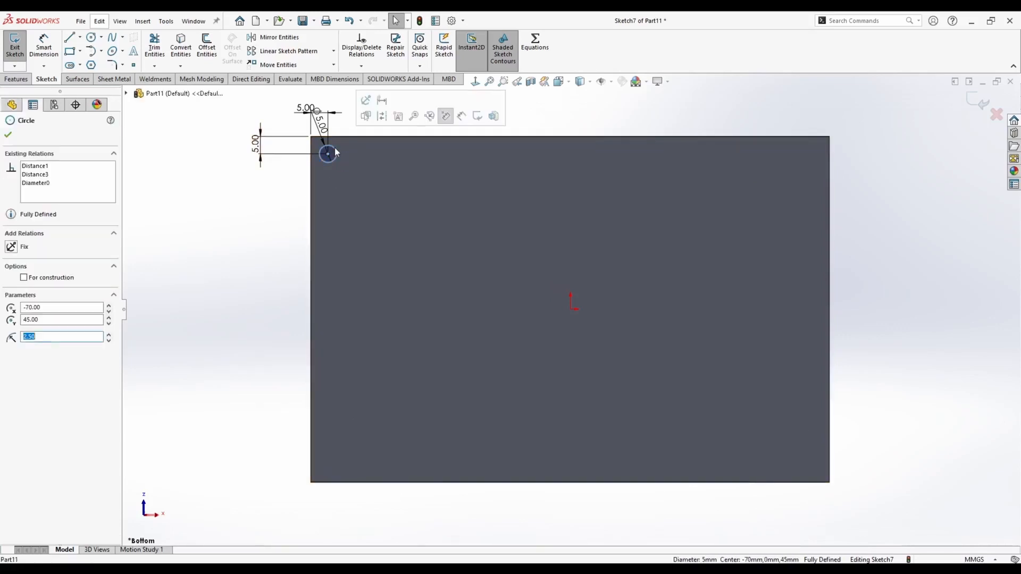
pyautogui.click(303, 52)
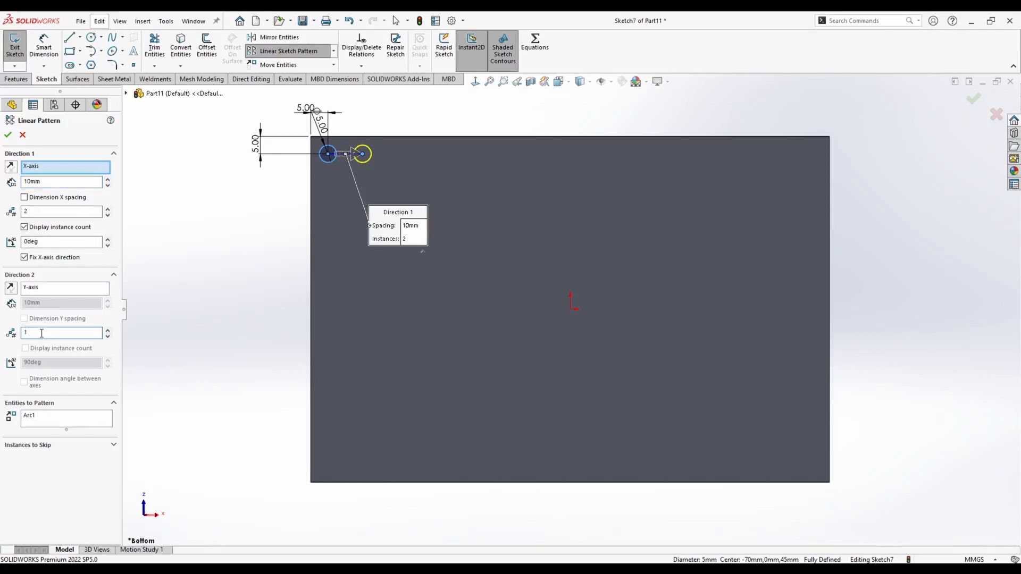
pyautogui.click(36, 213)
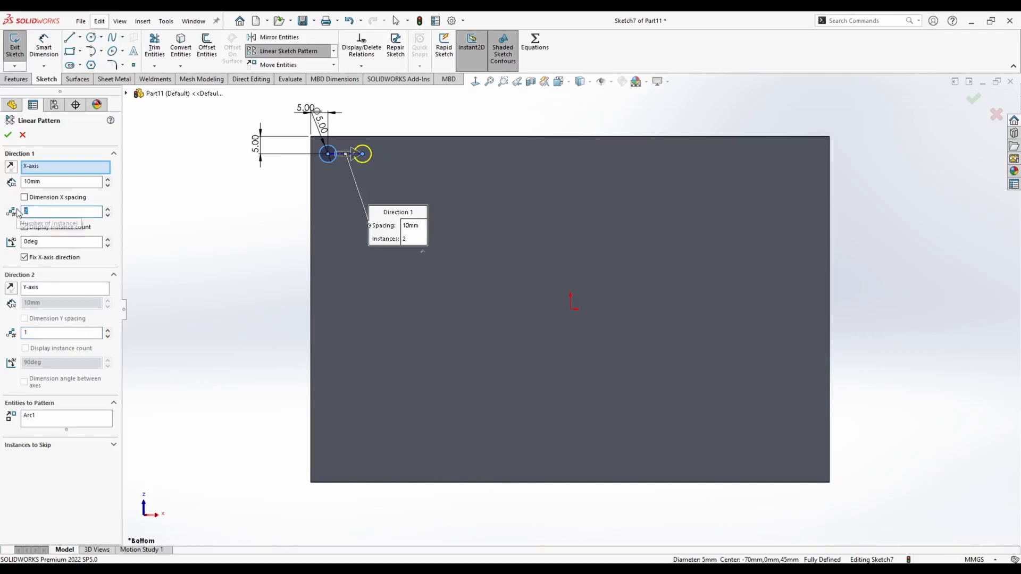
pyautogui.write('10')
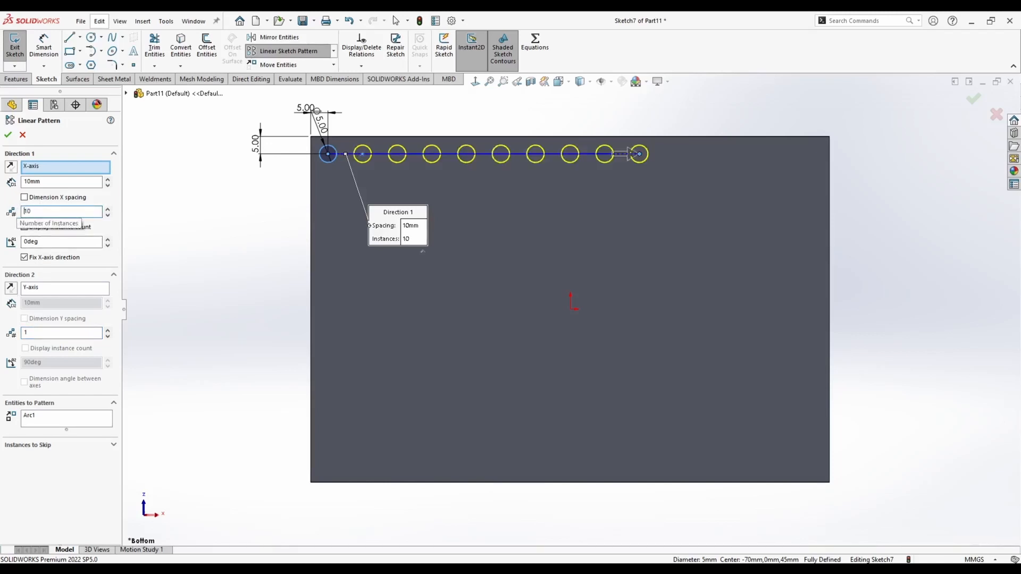
pyautogui.click(108, 209)
pyautogui.click(108, 209)
pyautogui.click(108, 210)
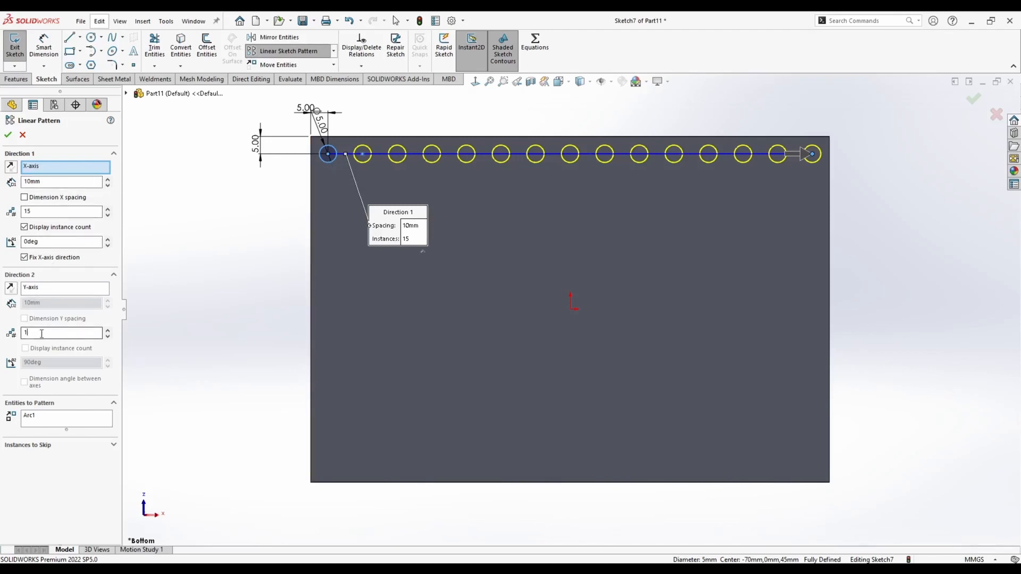
# Step: Add 10 instances at 10 mm spacing along the reversed Y direction and complete the circle pattern
pyautogui.write('2')
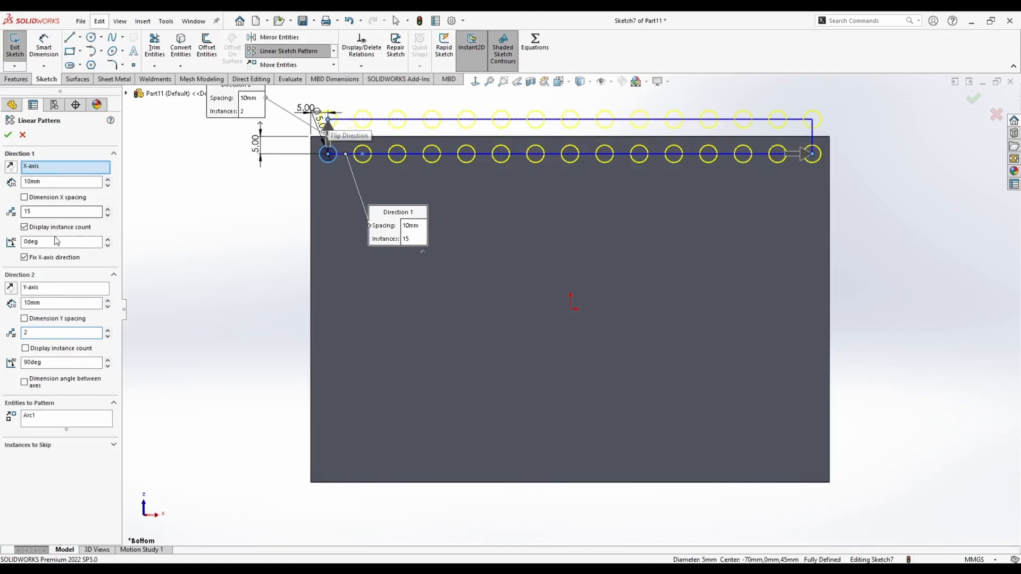
pyautogui.click(11, 290)
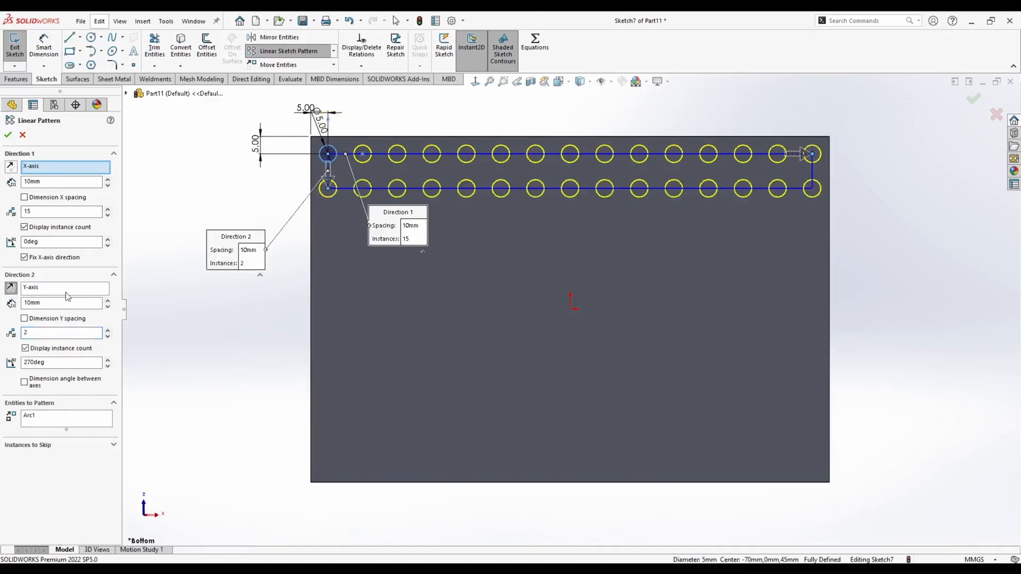
pyautogui.click(108, 330)
pyautogui.click(108, 330)
pyautogui.click(109, 330)
pyautogui.click(109, 330)
pyautogui.click(109, 331)
pyautogui.click(109, 330)
pyautogui.click(108, 330)
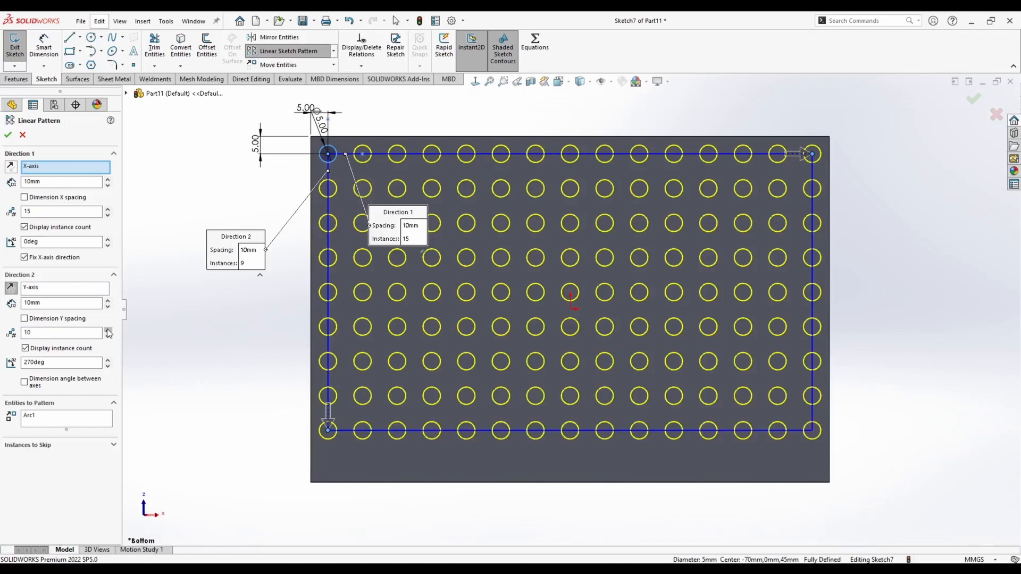
pyautogui.click(109, 330)
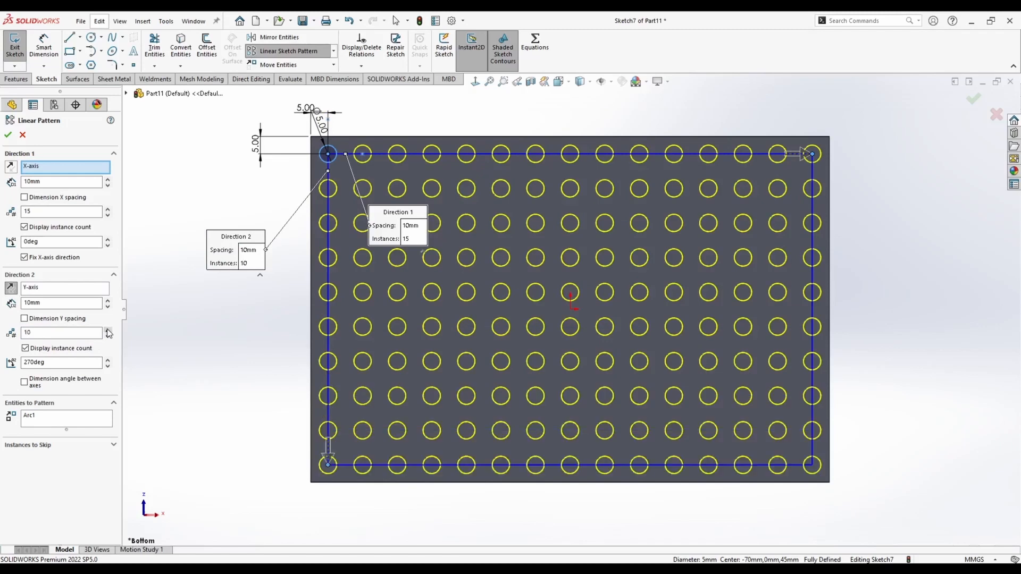
pyautogui.click(8, 136)
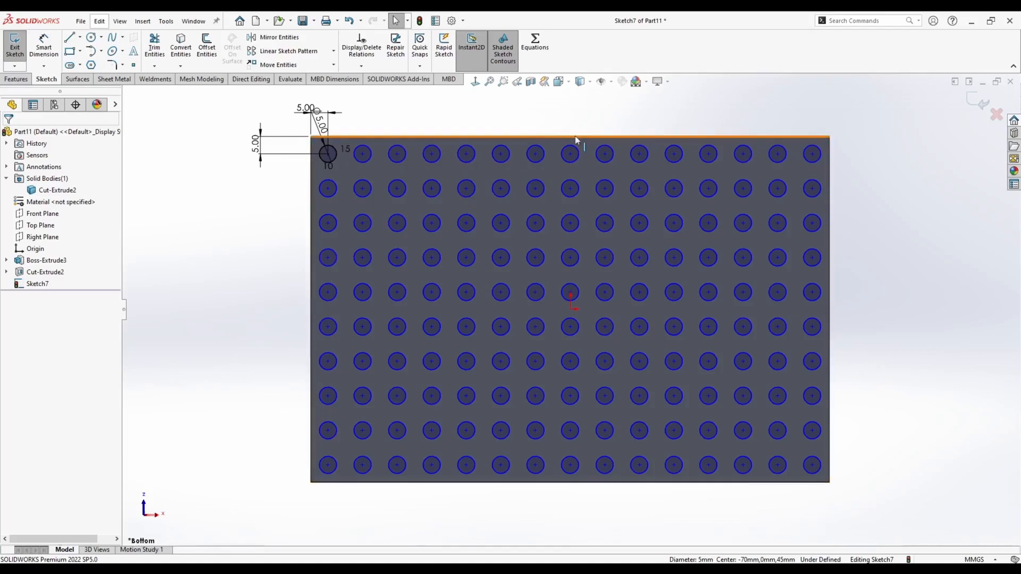
# Step: Add 10 mm spacing dimensions between two neighboring circles in the top row and two in the left column
pyautogui.click(45, 49)
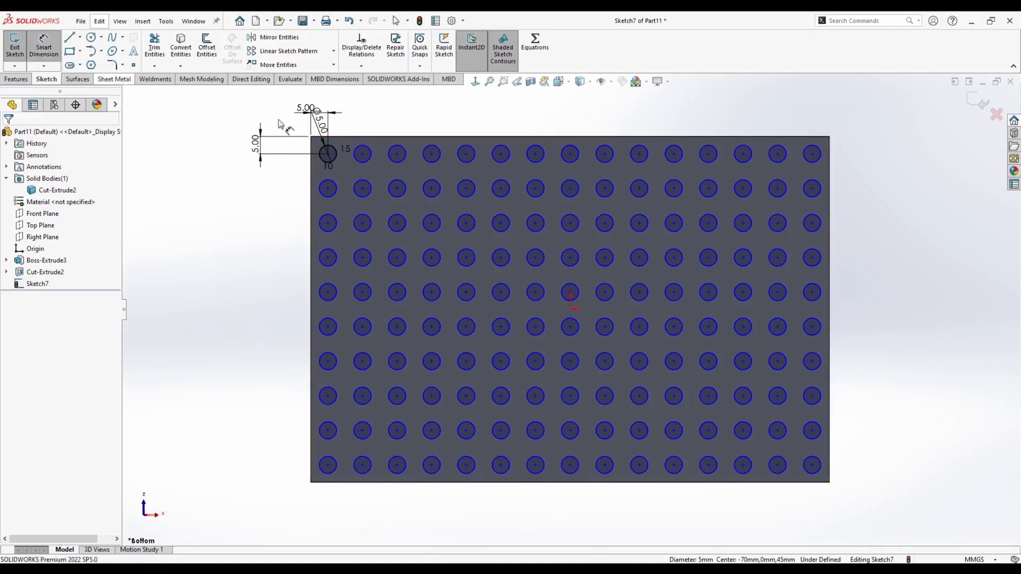
pyautogui.click(406, 155)
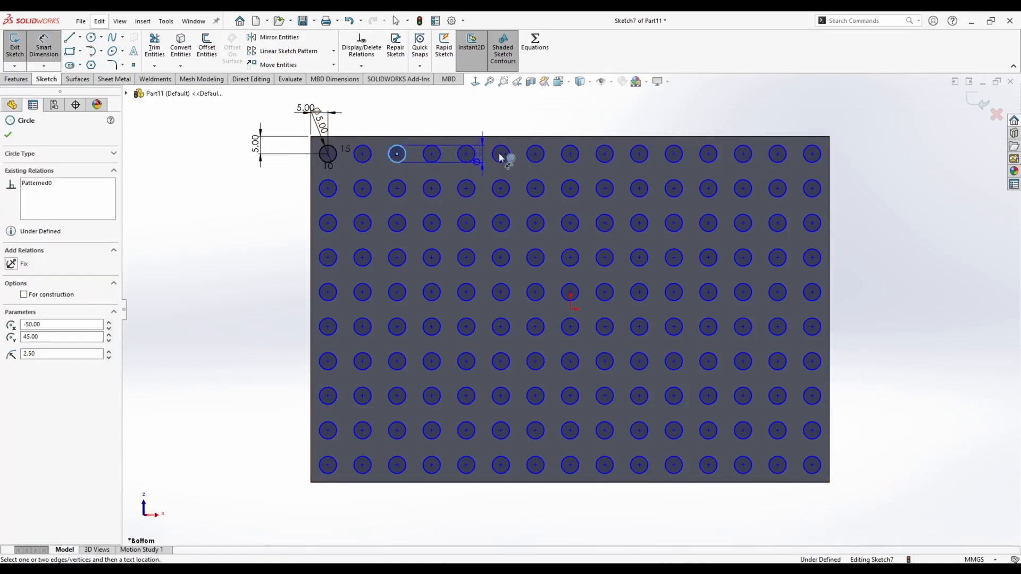
pyautogui.click(428, 154)
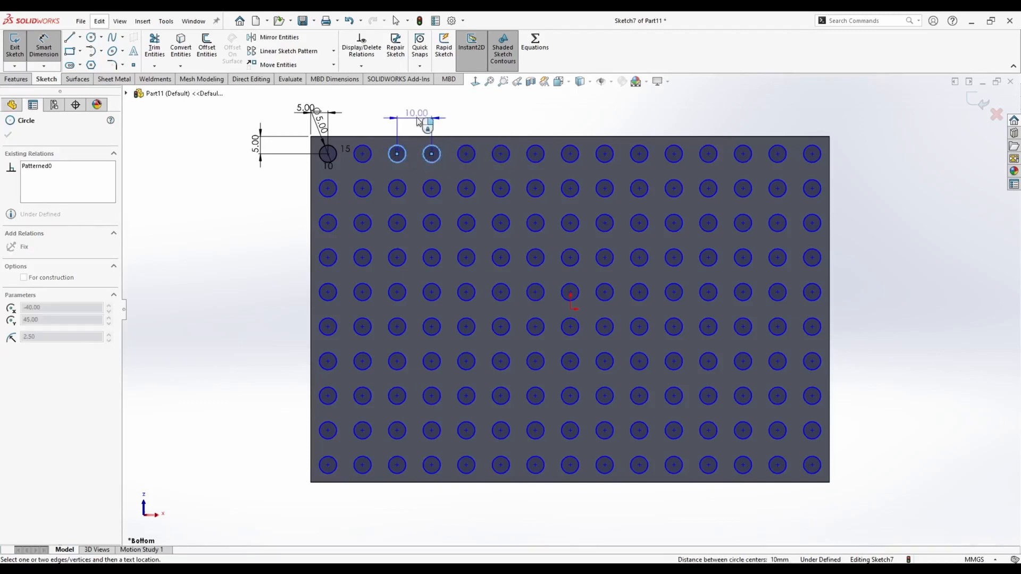
pyautogui.click(416, 109)
pyautogui.click(371, 99)
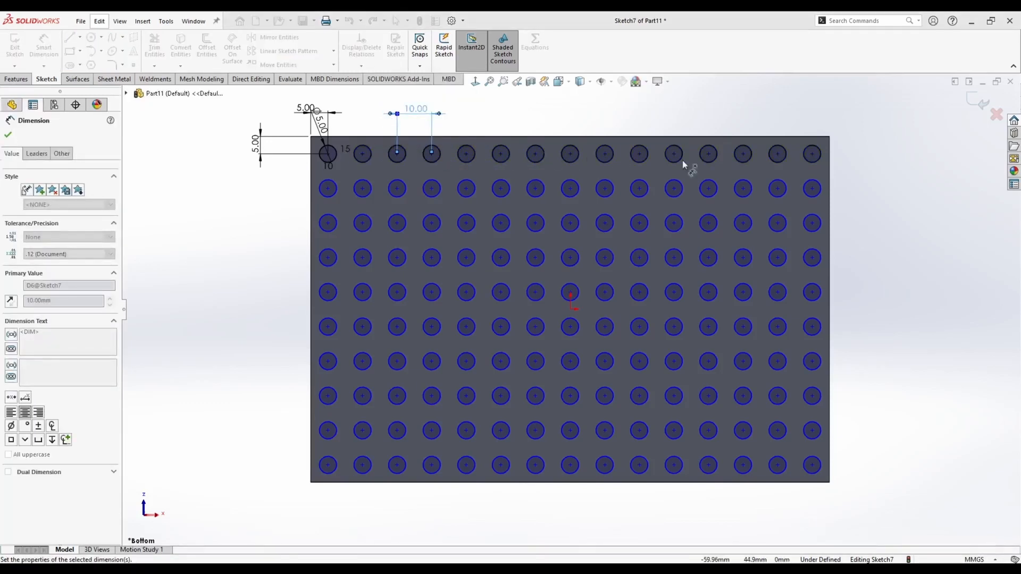
pyautogui.click(323, 263)
pyautogui.click(325, 296)
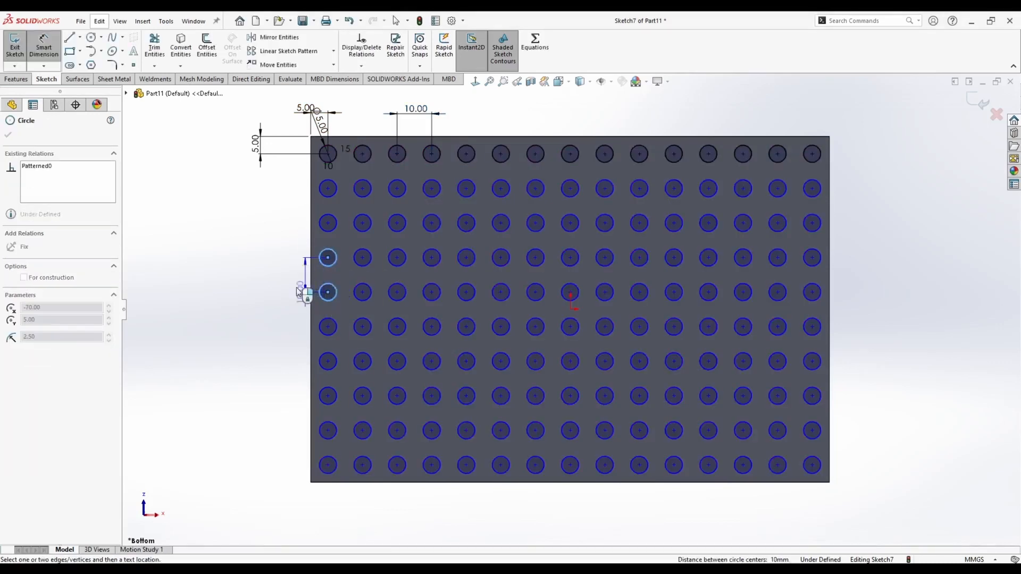
pyautogui.click(279, 281)
pyautogui.press('Return')
pyautogui.press('Escape')
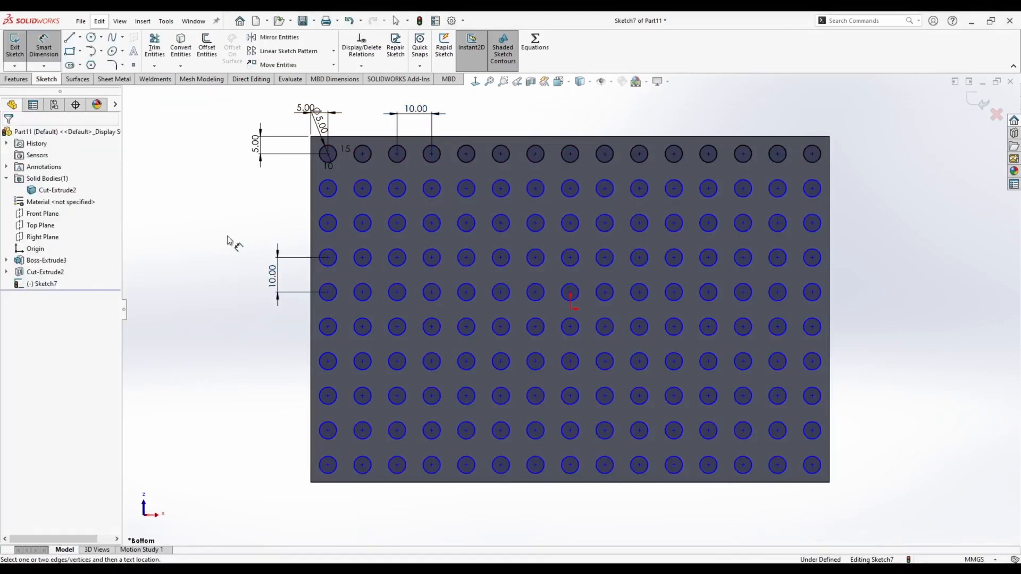
pyautogui.press('Escape')
# Step: Test the pattern's freedom by moving a circle, and make a left-column circle's center vertical with the original circle's center
pyautogui.moveTo(396, 430)
pyautogui.mouseDown()
pyautogui.moveTo(388, 433)
pyautogui.moveTo(413, 430)
pyautogui.moveTo(393, 436)
pyautogui.moveTo(407, 430)
pyautogui.moveTo(413, 440)
pyautogui.mouseUp()
pyautogui.click(334, 395)
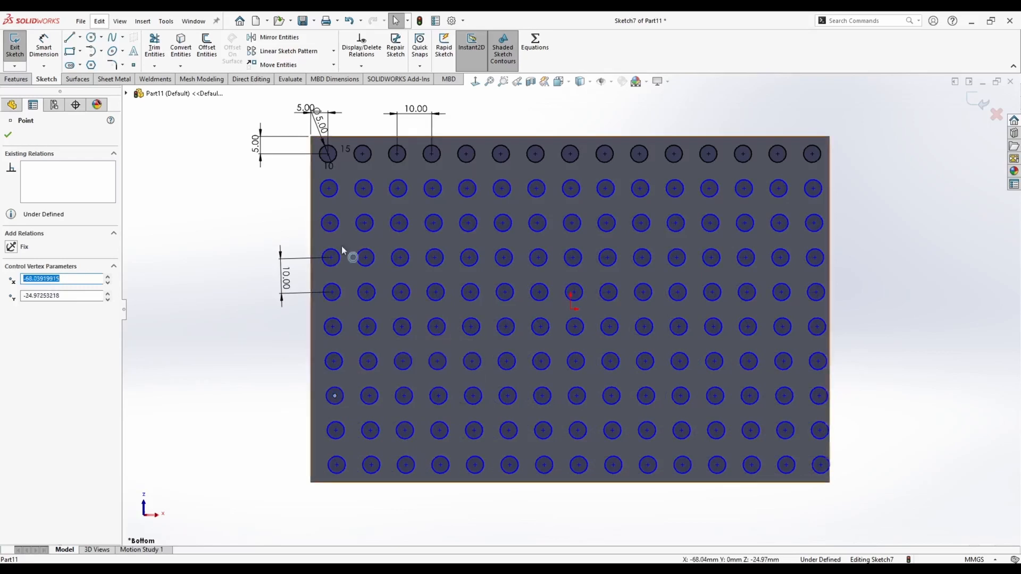
pyautogui.keyDown('ctrl'); pyautogui.click(328, 155); pyautogui.keyUp('ctrl')
pyautogui.click(423, 125)
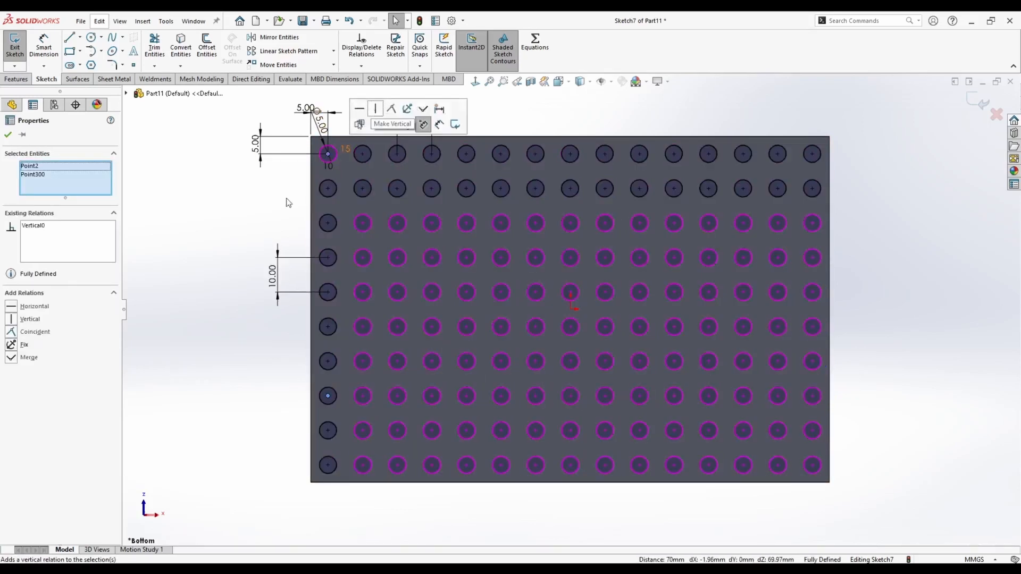
pyautogui.click(230, 245)
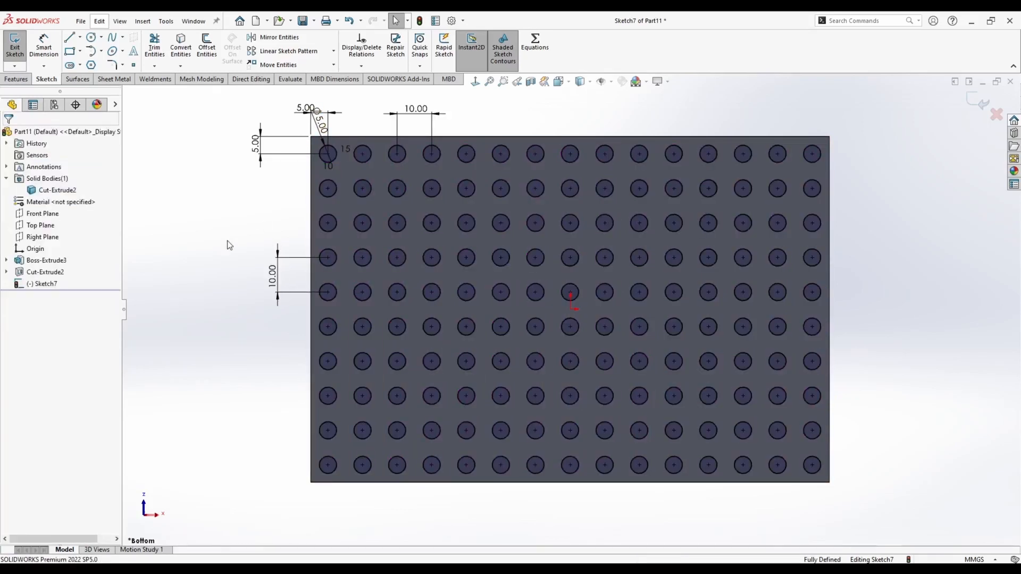
# Step: Extrude the circle pattern outward 10 mm from the bottom face with a 5 degree inward draft
pyautogui.moveTo(452, 284); pyautogui.dragTo(357, 349, button='middle')
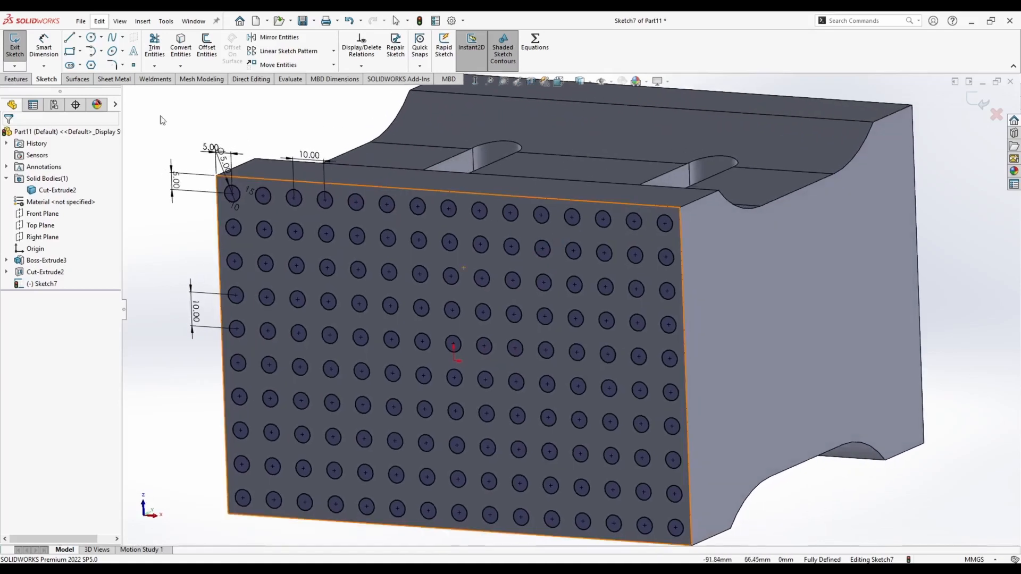
pyautogui.click(16, 80)
pyautogui.click(19, 47)
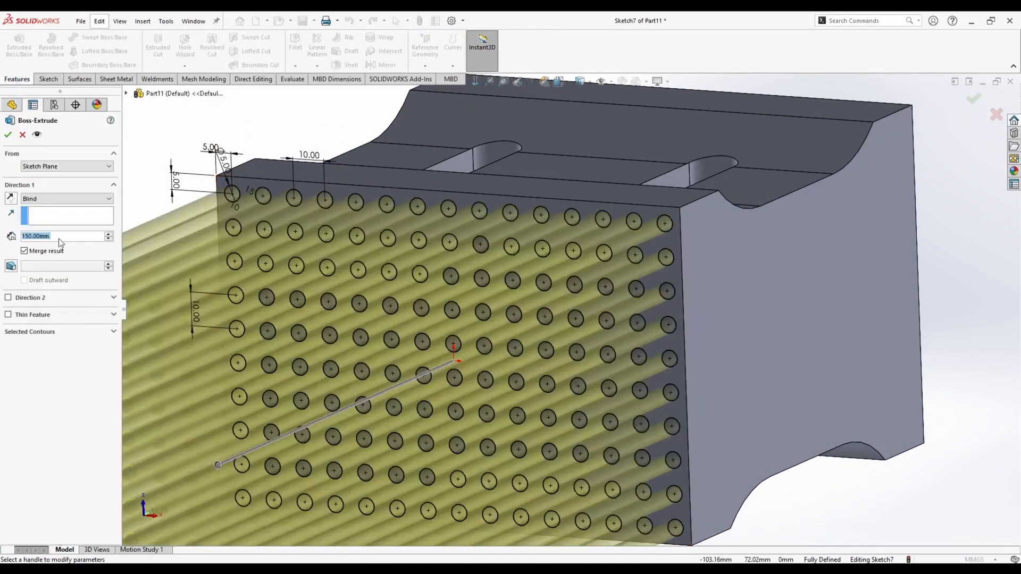
pyautogui.write('10')
pyautogui.press('Return')
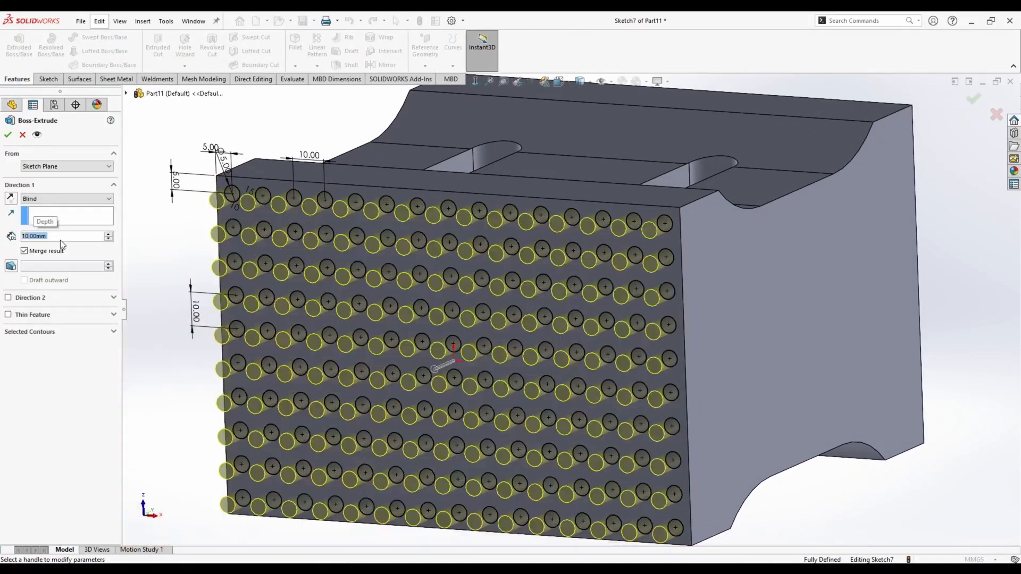
pyautogui.moveTo(490, 313); pyautogui.dragTo(418, 348, button='middle')
pyautogui.click(7, 266)
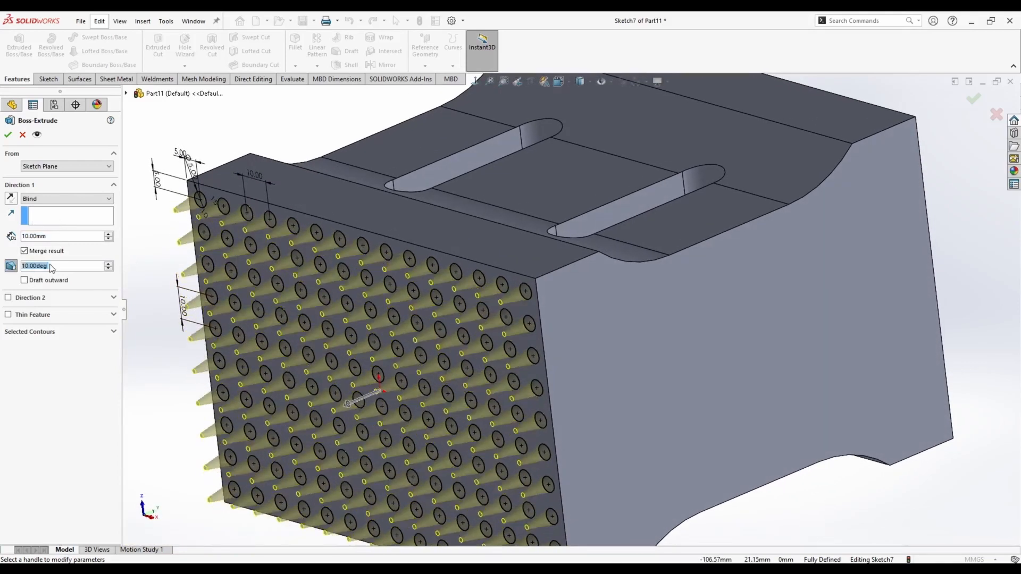
pyautogui.click(7, 135)
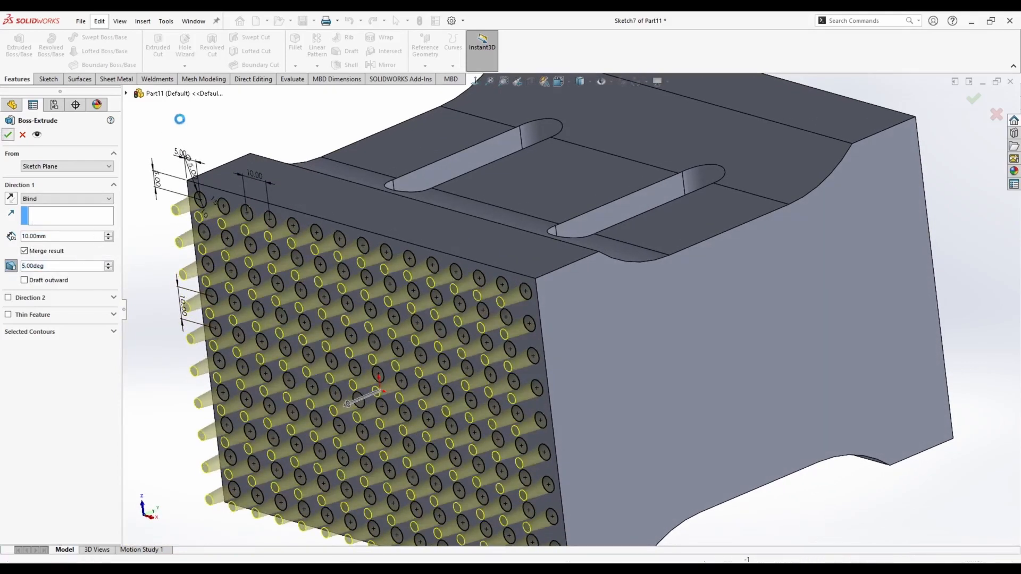
# Step: Examine the tapered pins on the block's bottom face from several angles
pyautogui.moveTo(479, 341); pyautogui.dragTo(550, 340, button='middle')
pyautogui.click(296, 189)
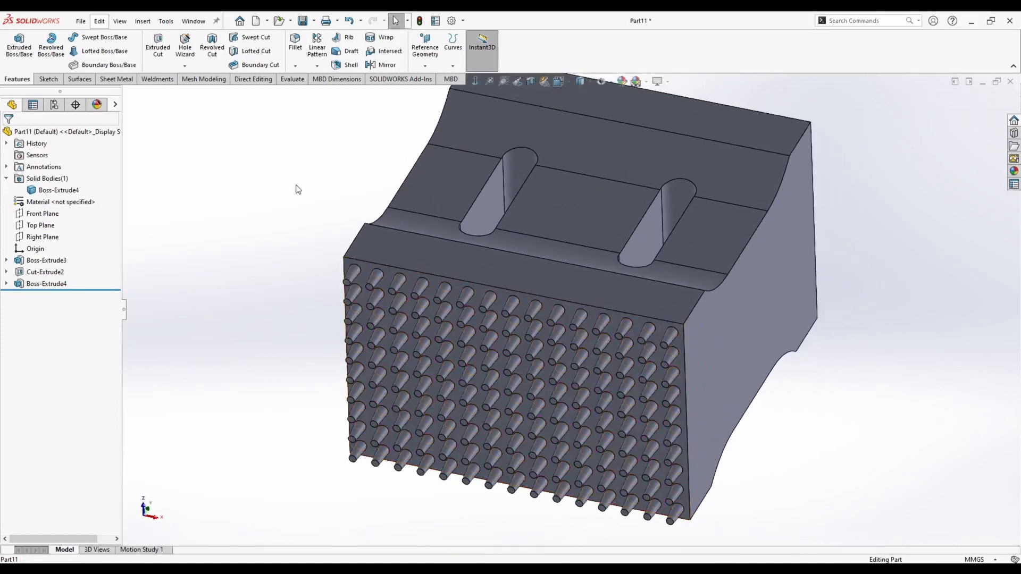
pyautogui.moveTo(558, 210); pyautogui.dragTo(481, 239, button='middle')
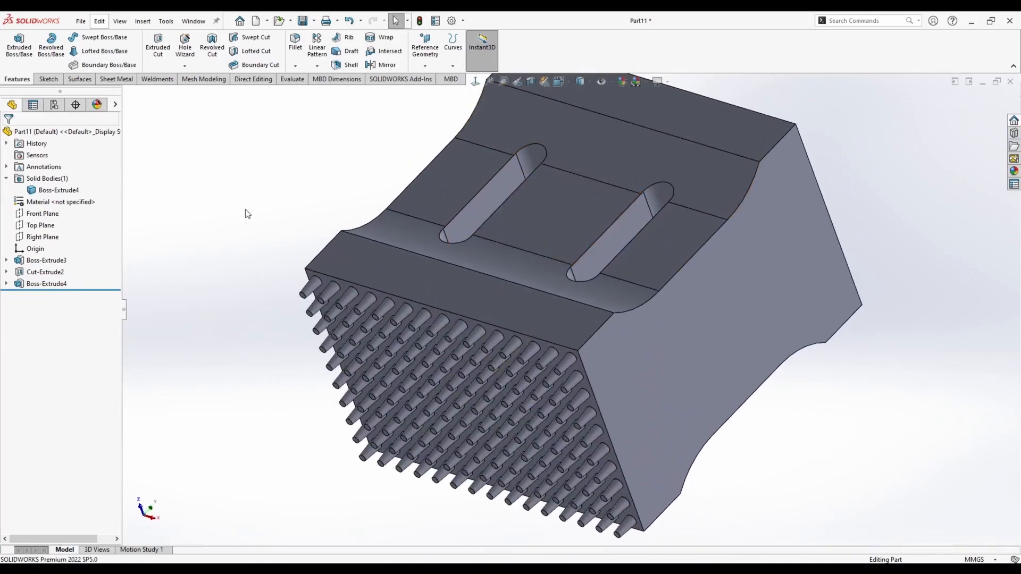
pyautogui.moveTo(526, 335); pyautogui.dragTo(502, 319, button='middle')
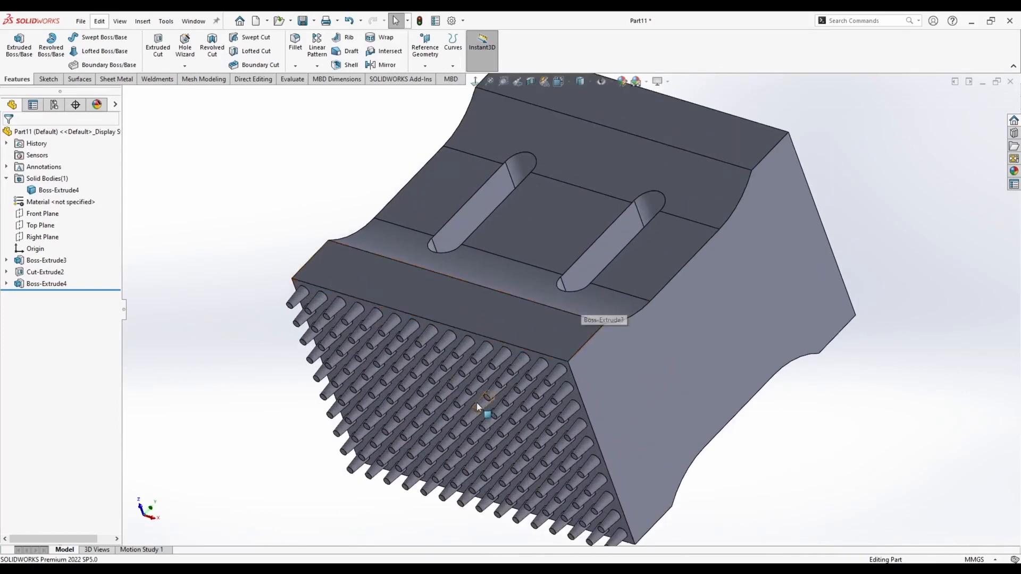
pyautogui.moveTo(476, 403); pyautogui.dragTo(617, 315, button='middle')
pyautogui.moveTo(333, 274); pyautogui.dragTo(461, 305, button='middle')
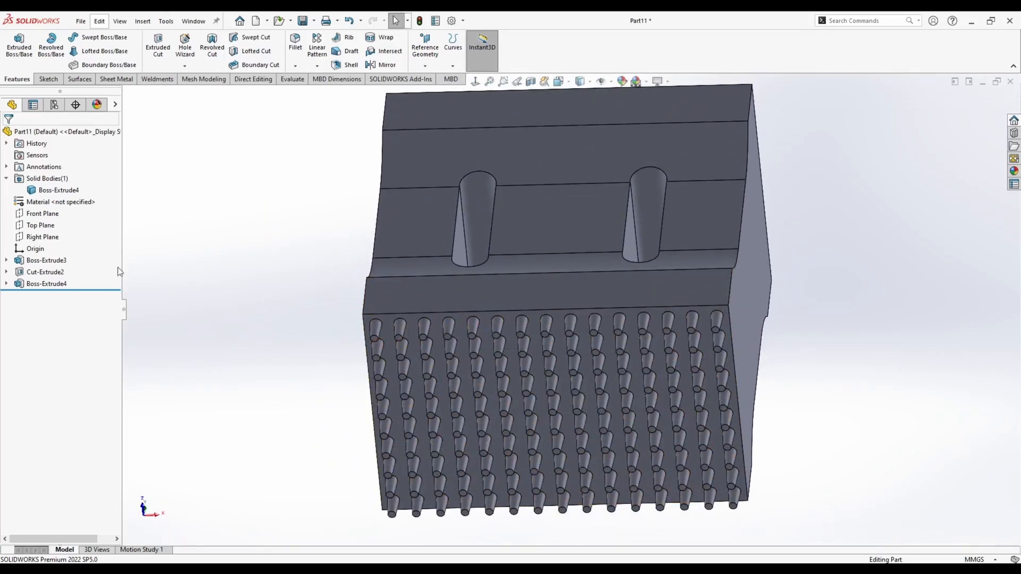
# Step: Delete all the block's extrude and cut features together with their sketches, leaving an empty part
pyautogui.click(61, 260)
pyautogui.keyDown('shift'); pyautogui.click(54, 284); pyautogui.keyUp('shift')
pyautogui.press('Delete')
pyautogui.click(36, 238)
pyautogui.press('Delete')
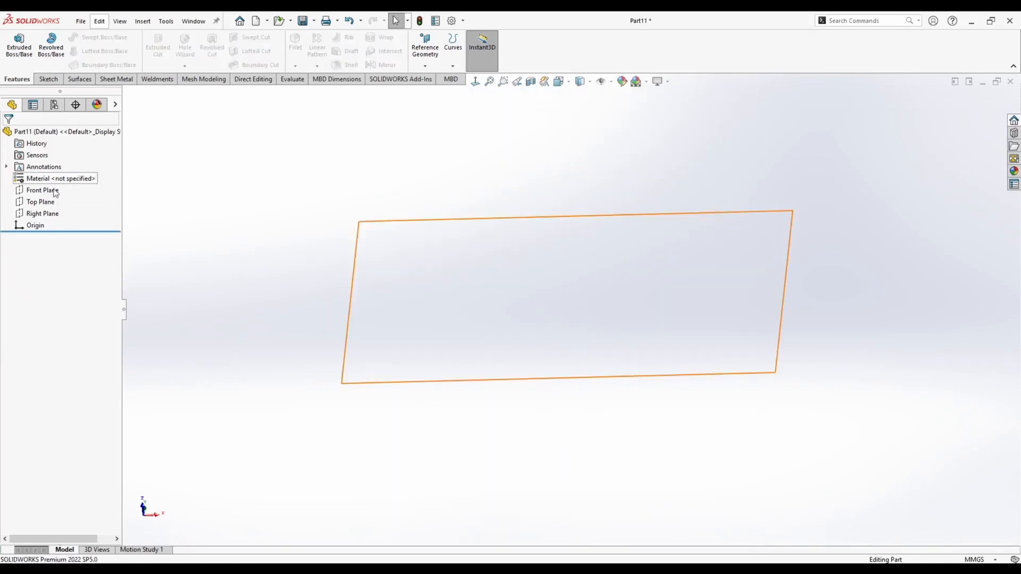
# Step: Sketch a 30 mm diameter circle centered on the origin on the Top Plane
pyautogui.rightClick(40, 202)
pyautogui.click(54, 188)
pyautogui.click(90, 37)
pyautogui.click(585, 273)
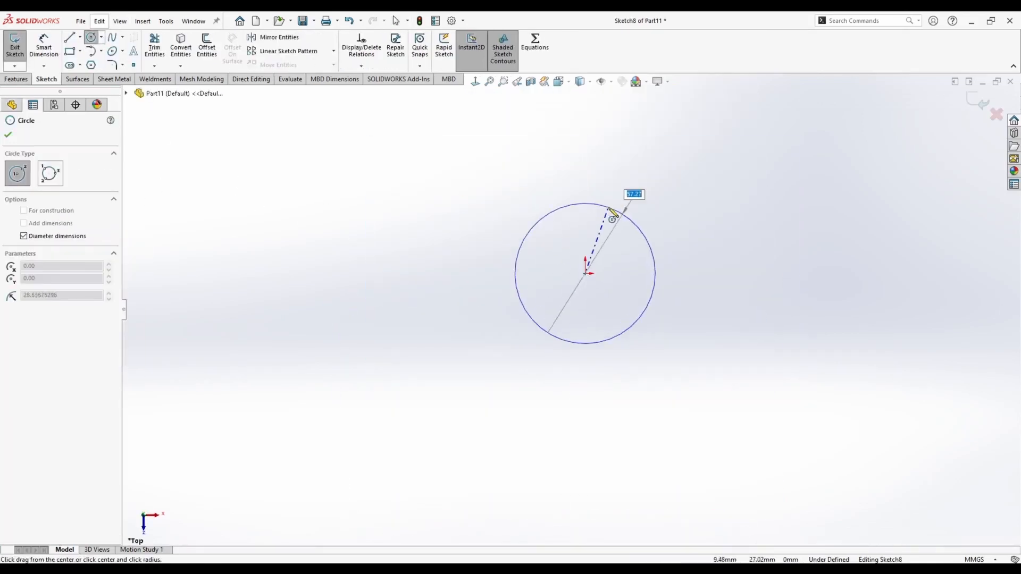
pyautogui.write('30')
pyautogui.press('Return')
pyautogui.press('Escape')
# Step: Extrude the 30 mm circle 10 mm in the reversed direction to form a disc
pyautogui.moveTo(524, 226); pyautogui.dragTo(421, 293, button='middle')
pyautogui.click(16, 78)
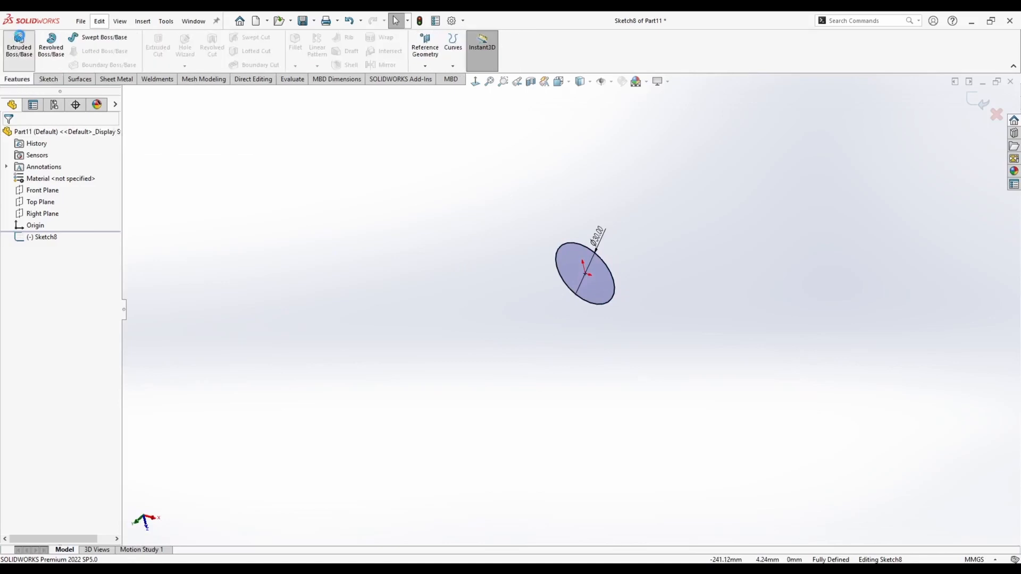
pyautogui.click(20, 42)
pyautogui.click(10, 199)
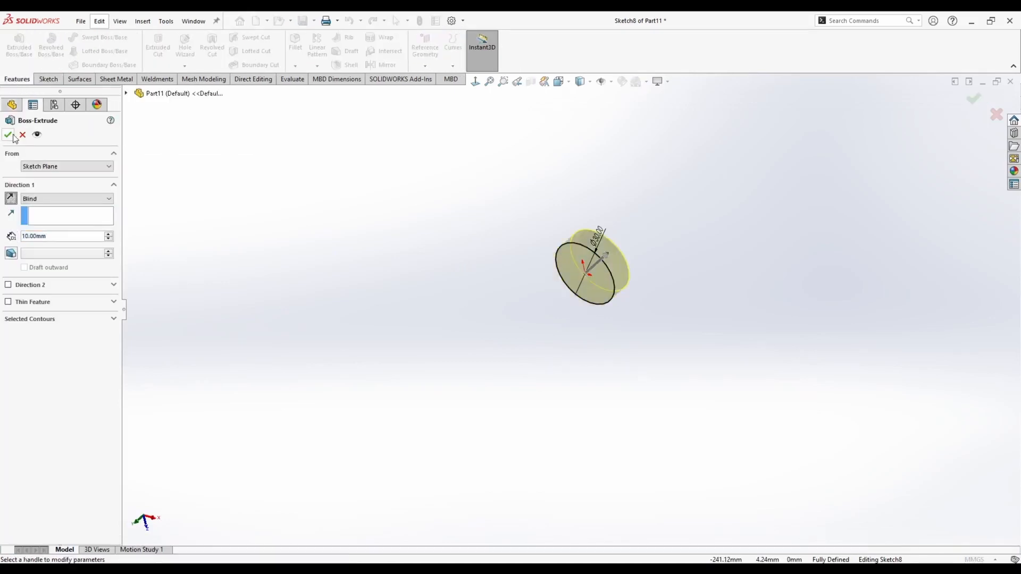
pyautogui.click(8, 134)
# Step: Start a sketch on the disc's flat face and draw a 3 mm diameter circle centered on the origin
pyautogui.rightClick(531, 254)
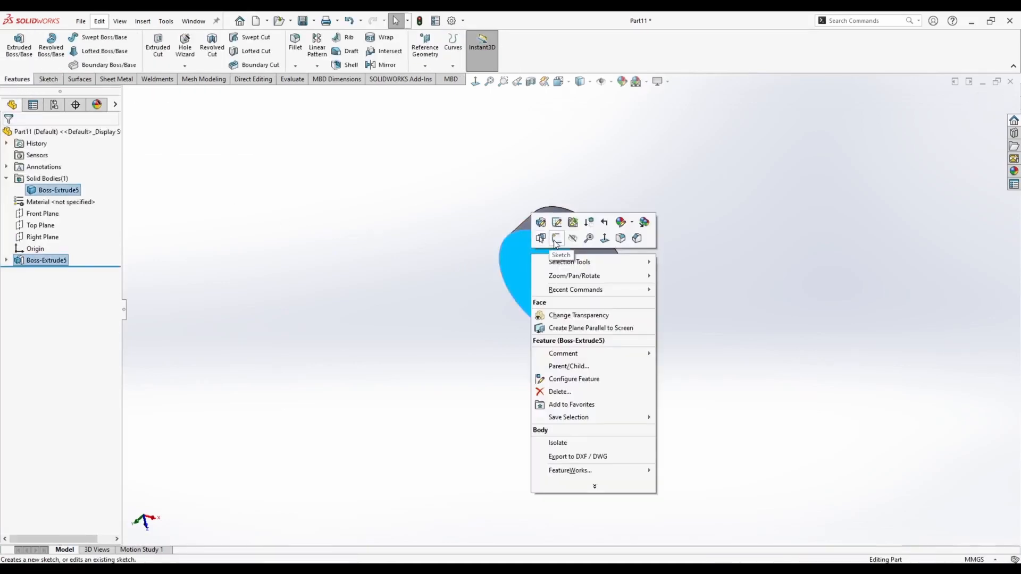
pyautogui.click(553, 237)
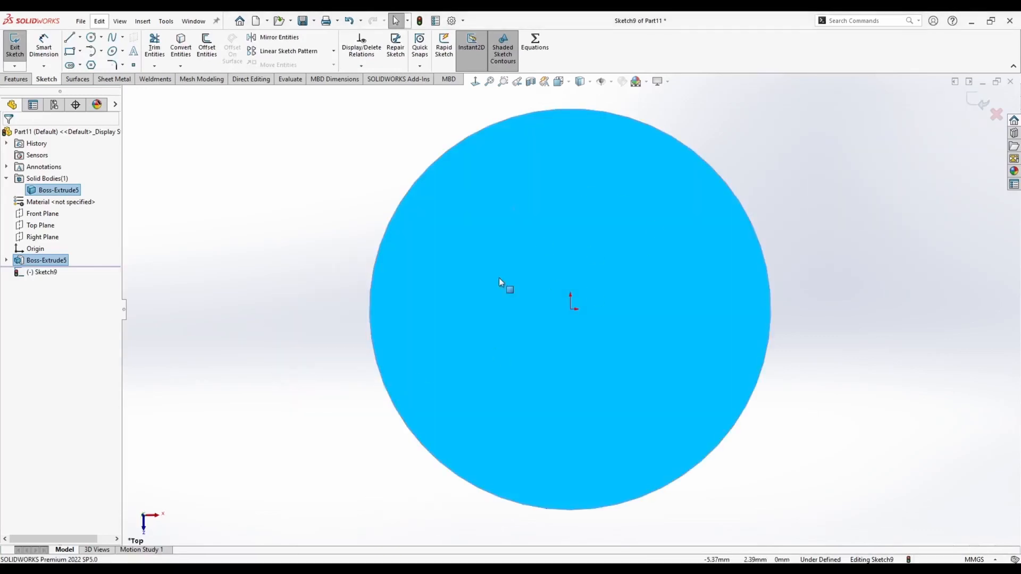
pyautogui.click(91, 37)
pyautogui.click(571, 309)
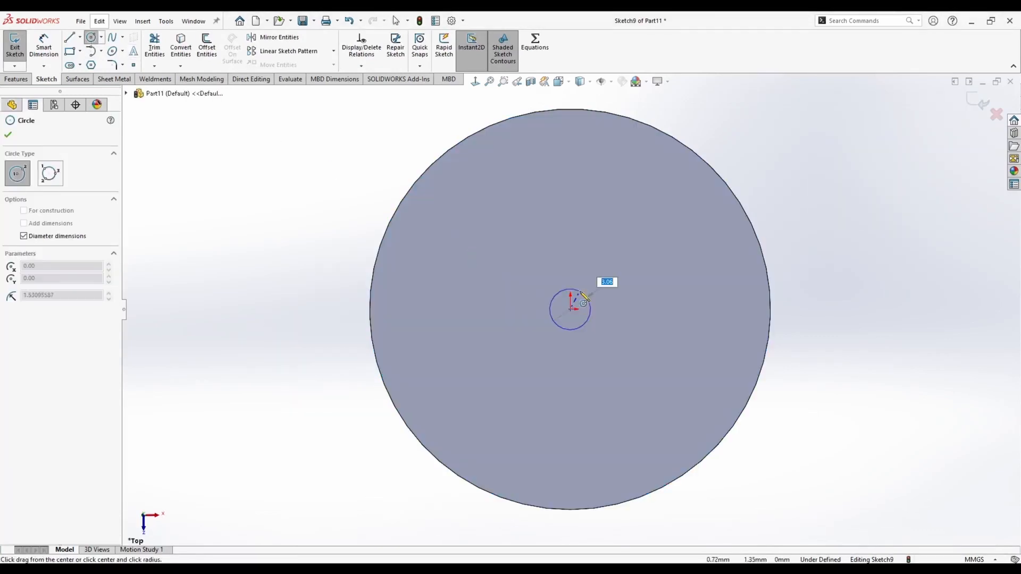
pyautogui.write('3')
pyautogui.press('Return')
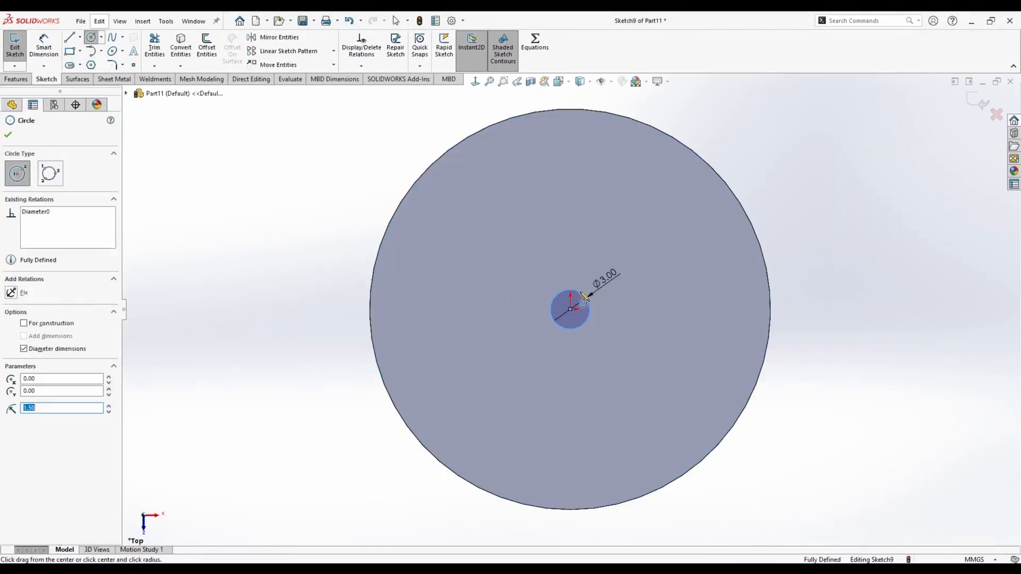
pyautogui.press('Escape')
# Step: Draw two small circles directly above the center circle, about 6 mm and 12 mm from the origin
pyautogui.click(96, 38)
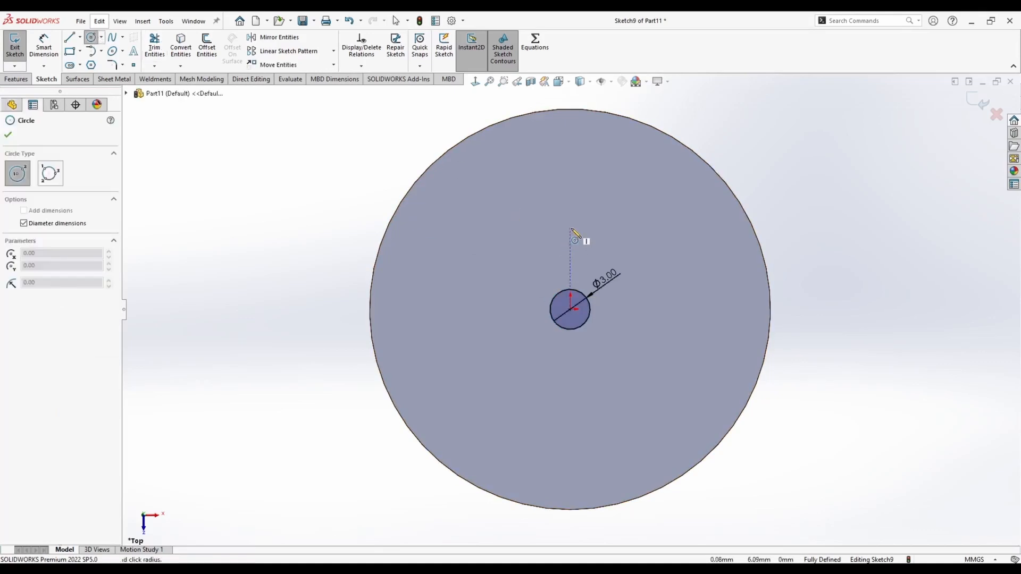
pyautogui.click(570, 229)
pyautogui.click(579, 211)
pyautogui.click(570, 152)
pyautogui.click(578, 138)
pyautogui.press('Escape')
# Step: Align the center points of the three small circles vertically with a sketch relation
pyautogui.click(570, 152)
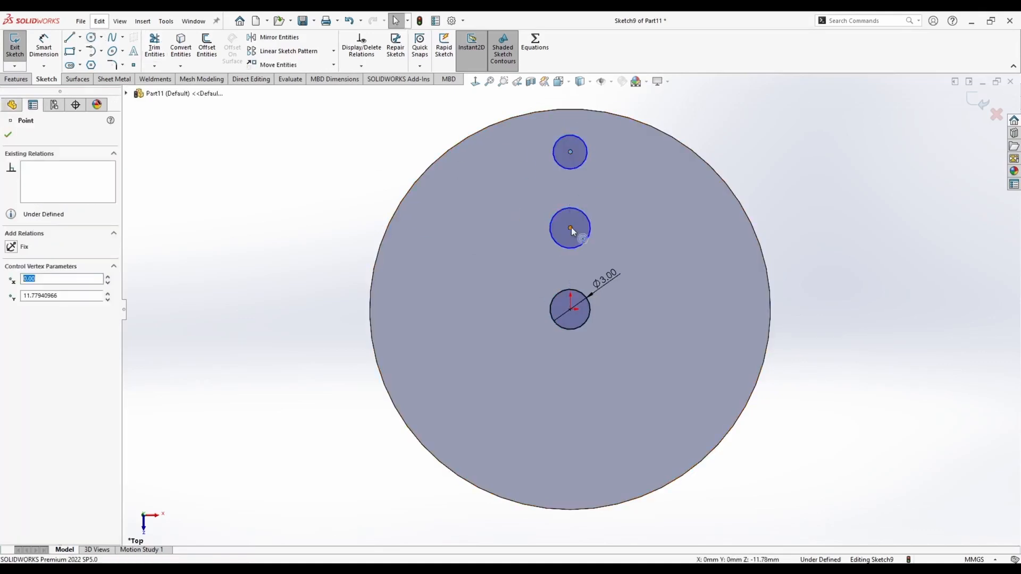
pyautogui.keyDown('ctrl'); pyautogui.click(571, 228); pyautogui.keyUp('ctrl')
pyautogui.keyDown('ctrl'); pyautogui.click(570, 308); pyautogui.keyUp('ctrl')
pyautogui.click(615, 262)
pyautogui.click(358, 152)
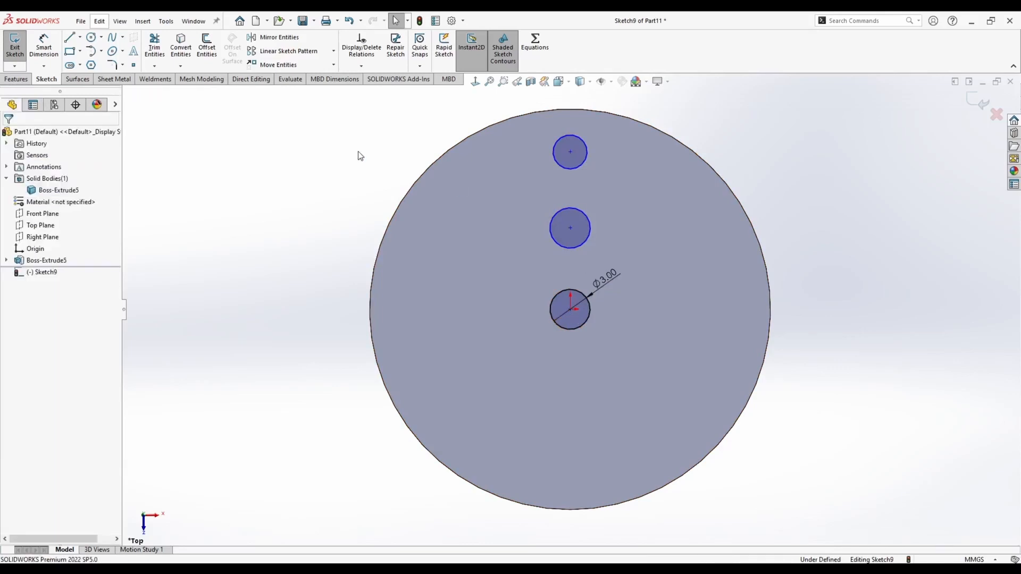
# Step: Make the three small circles equal in size with an Equal relation
pyautogui.click(559, 164)
pyautogui.keyDown('ctrl'); pyautogui.click(580, 211); pyautogui.keyUp('ctrl')
pyautogui.keyDown('ctrl'); pyautogui.click(579, 290); pyautogui.keyUp('ctrl')
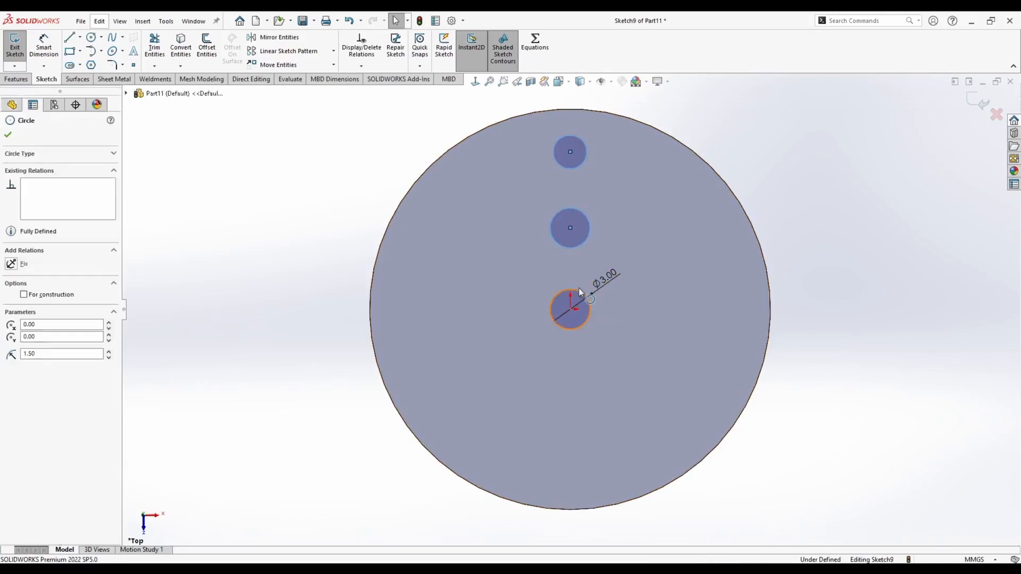
pyautogui.click(687, 256)
pyautogui.click(387, 166)
# Step: Dimension the distance between the center circle and the middle circle as 6 mm
pyautogui.click(55, 59)
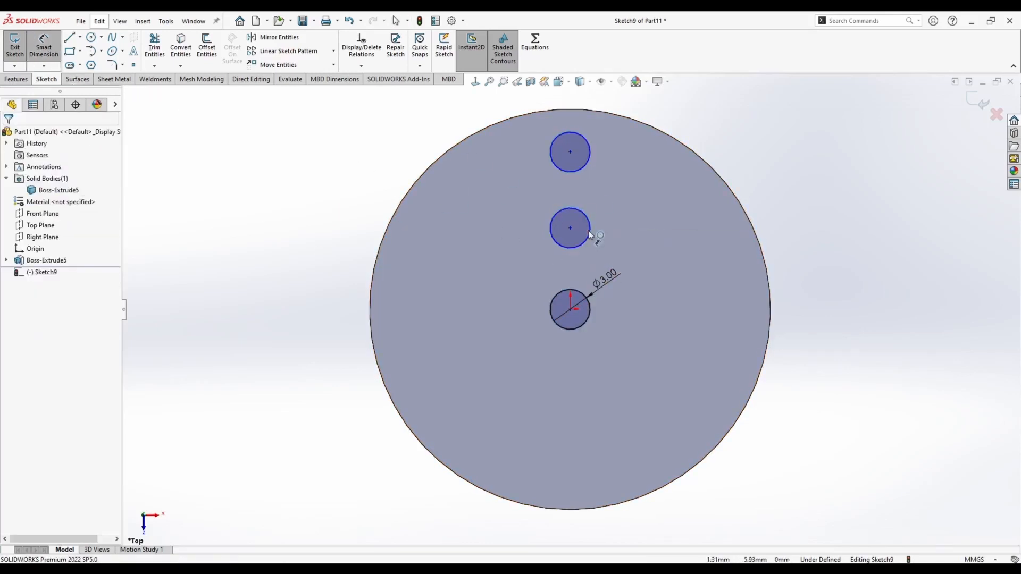
pyautogui.click(588, 230)
pyautogui.click(584, 296)
pyautogui.click(668, 282)
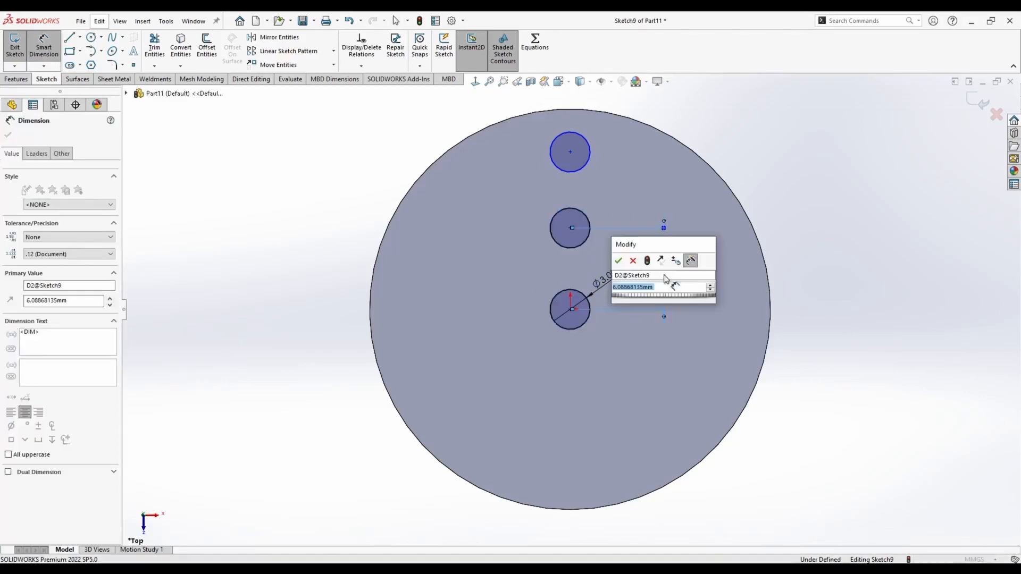
pyautogui.write('6')
pyautogui.press('Return')
# Step: Dimension the distance between the middle circle and the outermost circle as 6 mm
pyautogui.click(591, 223)
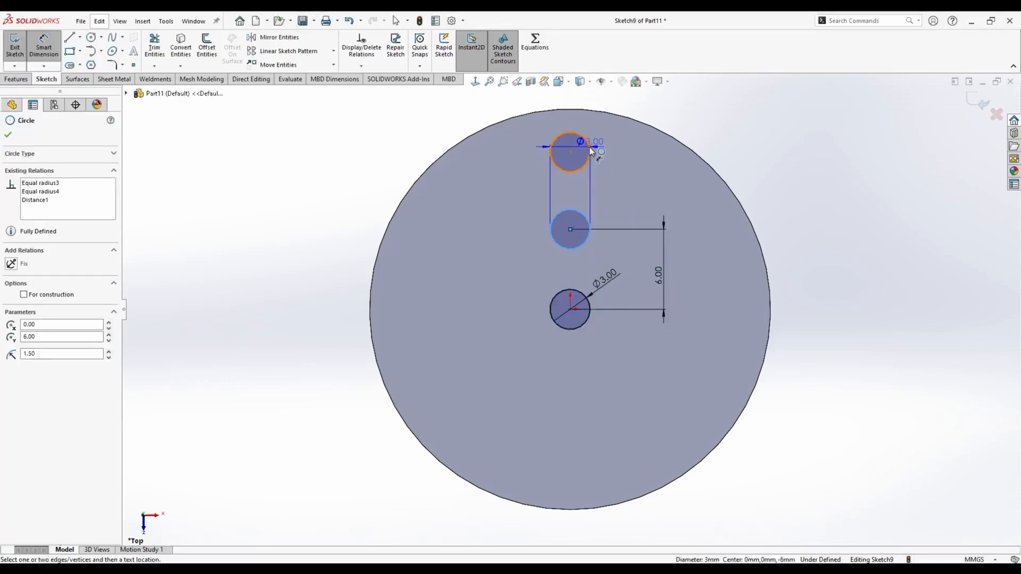
pyautogui.click(589, 146)
pyautogui.click(625, 162)
pyautogui.write('6')
pyautogui.press('Return')
pyautogui.press('Escape')
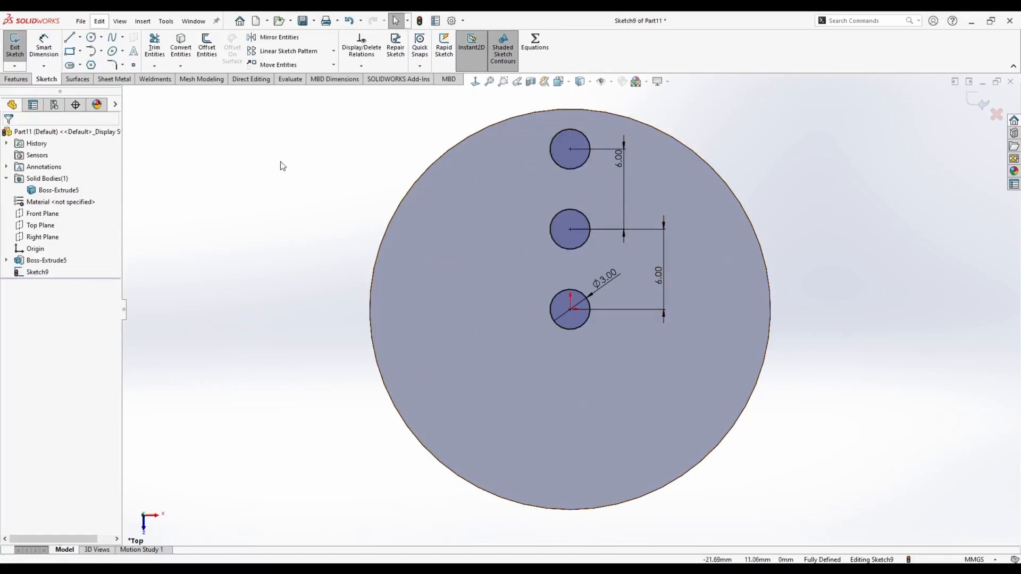
# Step: Create a circular sketch pattern of the middle circle around the origin with 4 equally spaced instances over 360 degrees
pyautogui.click(333, 52)
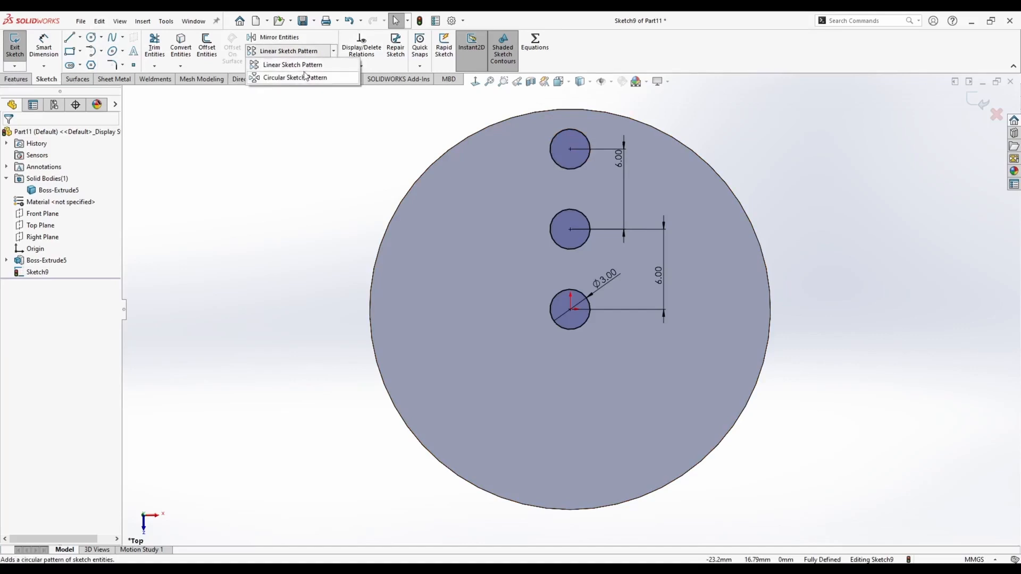
pyautogui.click(305, 76)
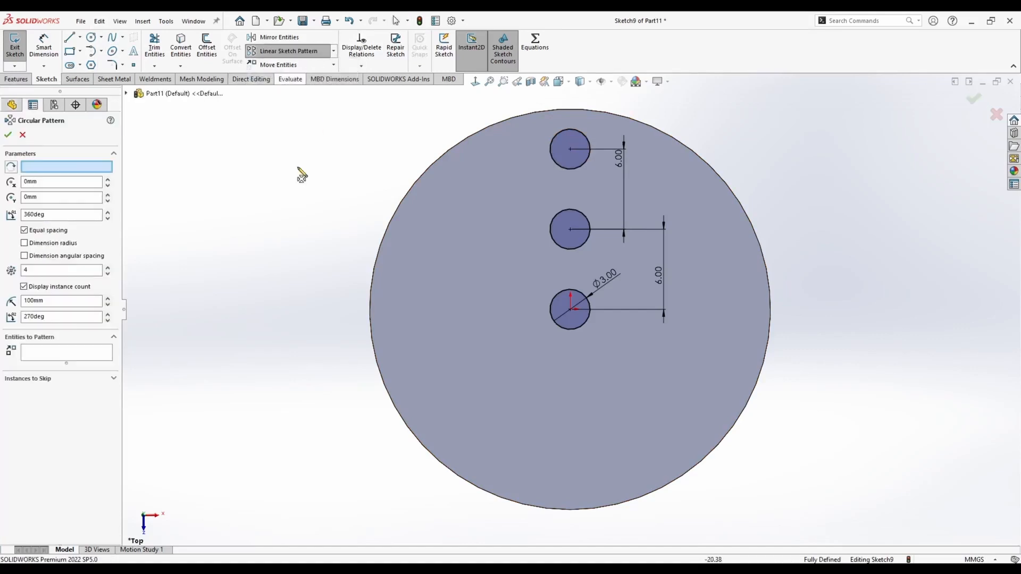
pyautogui.click(33, 356)
pyautogui.click(567, 247)
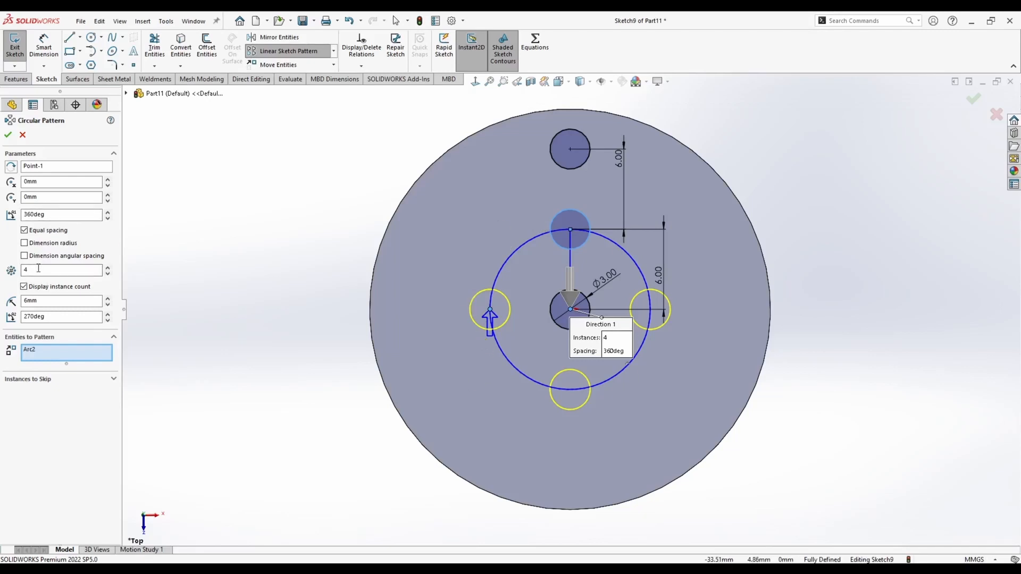
pyautogui.click(9, 135)
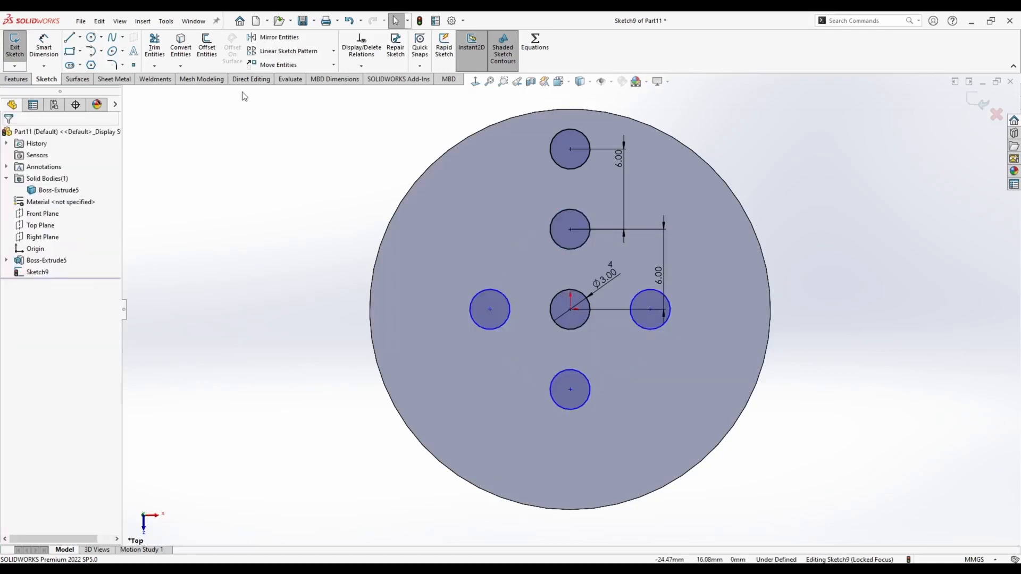
# Step: Create a circular sketch pattern of the outermost circle around the origin with 8 equally spaced instances over 360 degrees
pyautogui.click(333, 51)
pyautogui.click(308, 78)
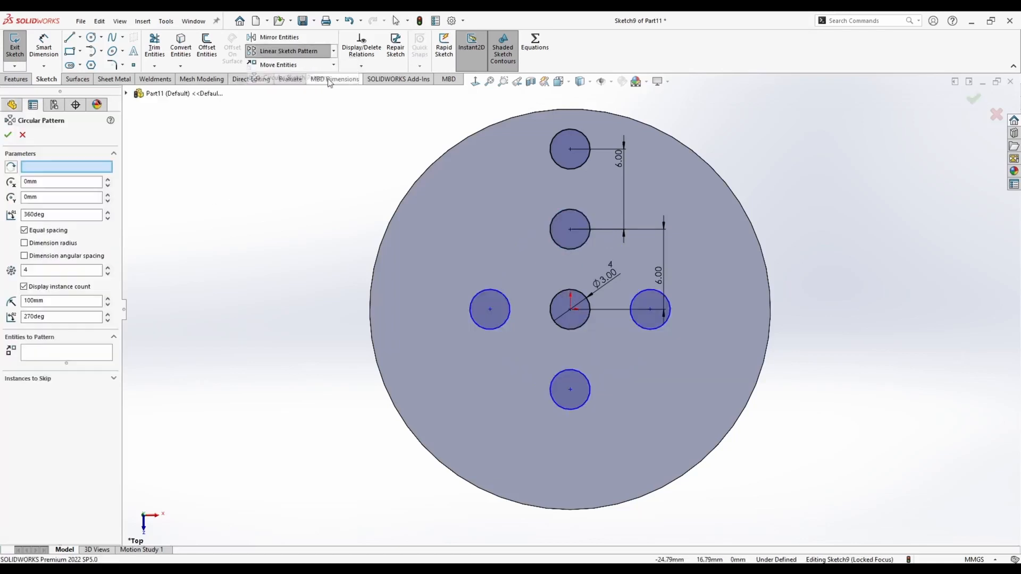
pyautogui.click(30, 356)
pyautogui.click(564, 134)
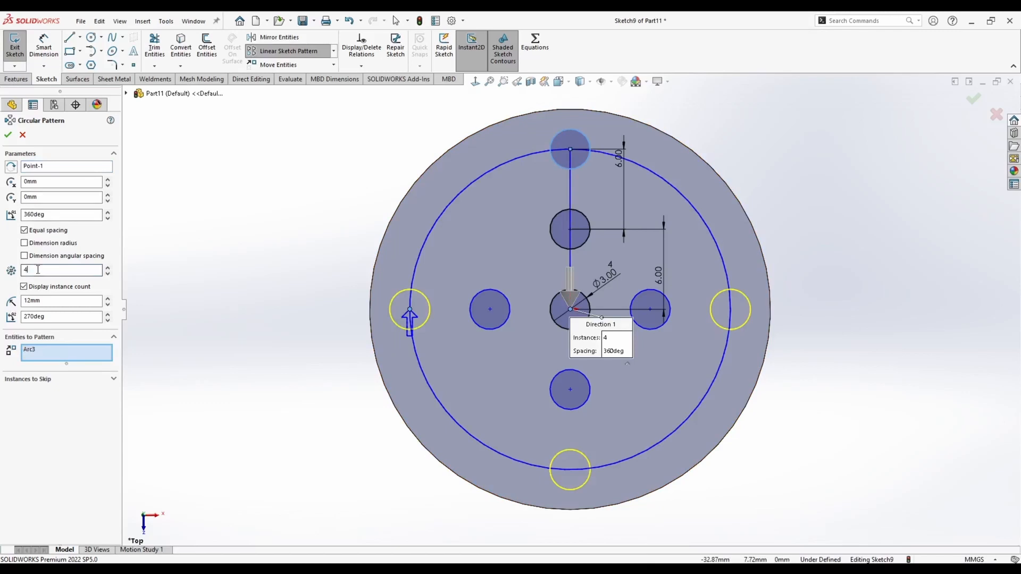
pyautogui.click(9, 135)
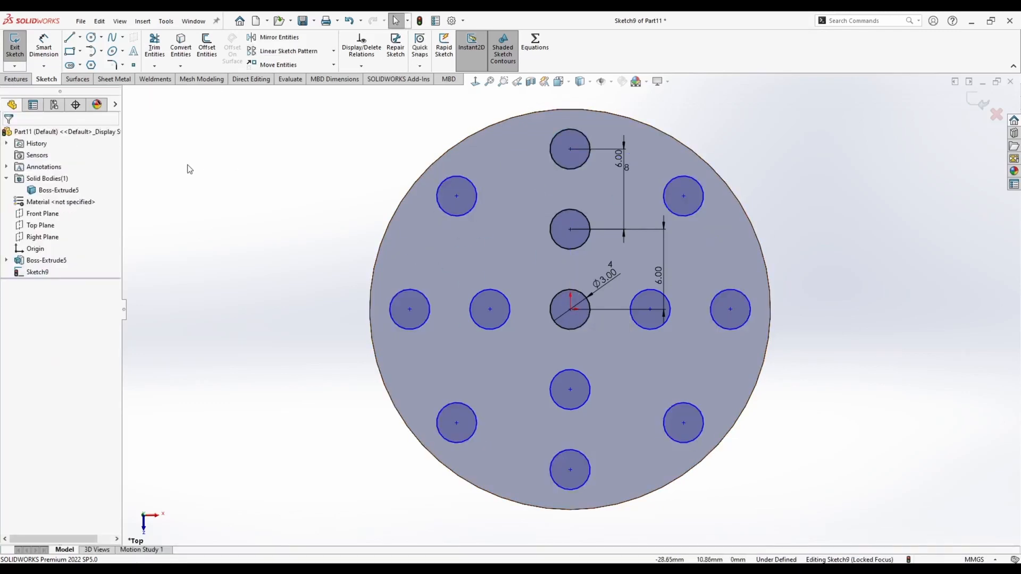
# Step: Sketch two origin-centered circles, about 12 mm and 24 mm in diameter, through the centers of the inner and outer patterned circles
pyautogui.click(92, 38)
pyautogui.click(570, 309)
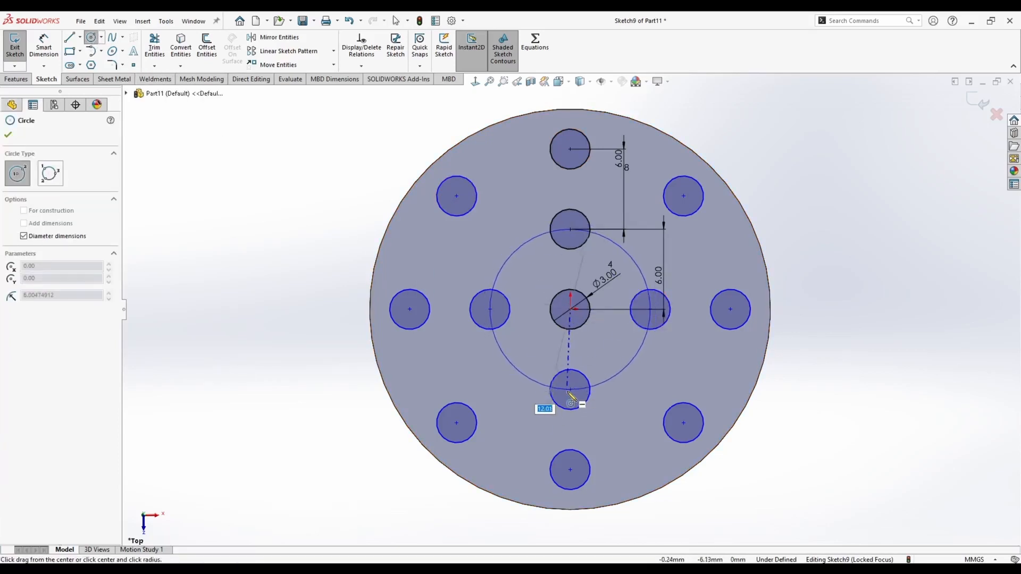
pyautogui.click(570, 391)
pyautogui.press('Escape')
pyautogui.click(92, 38)
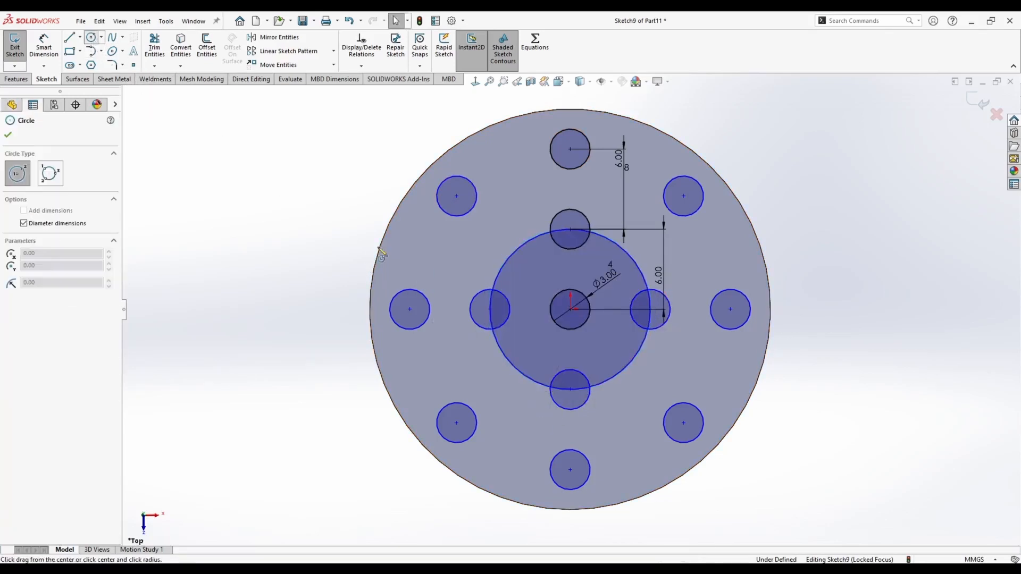
pyautogui.click(570, 309)
pyautogui.click(454, 420)
pyautogui.press('Escape')
# Step: Convert the two large concentric circles to construction geometry
pyautogui.click(501, 353)
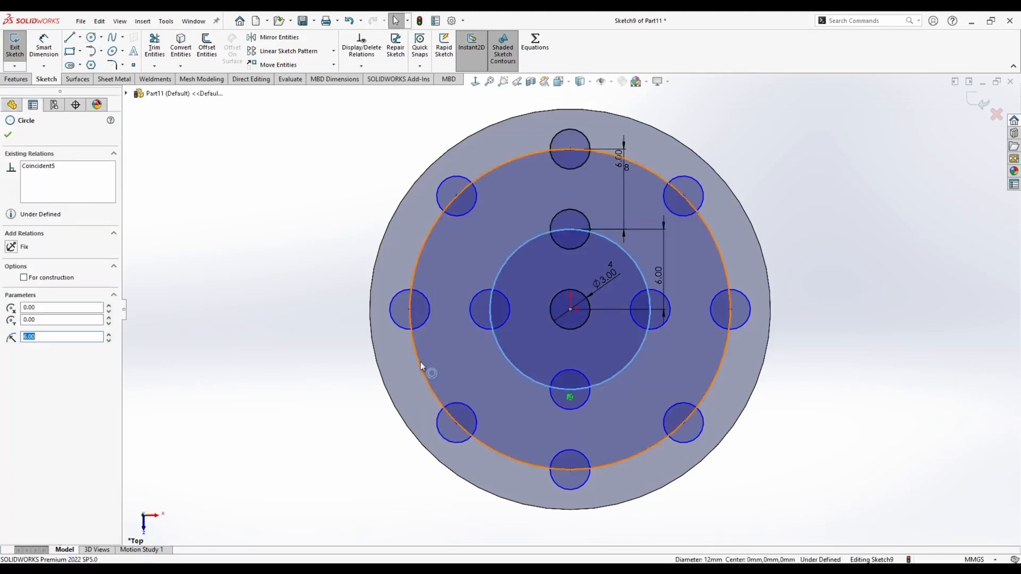
pyautogui.keyDown('ctrl'); pyautogui.click(420, 362); pyautogui.keyUp('ctrl')
pyautogui.click(467, 336)
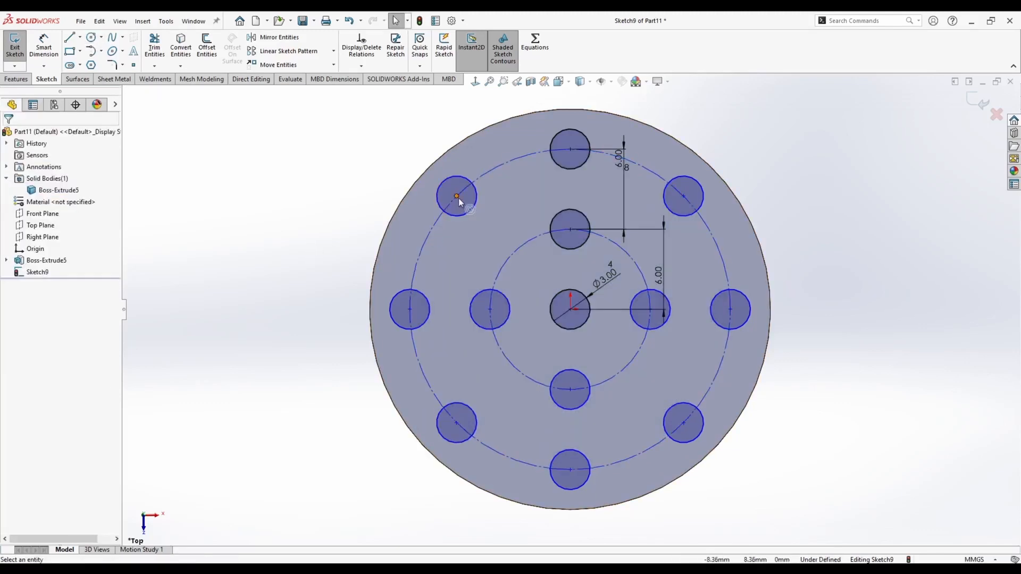
# Step: Dimension the diameters of the outer and inner construction circles
pyautogui.click(44, 46)
pyautogui.click(636, 165)
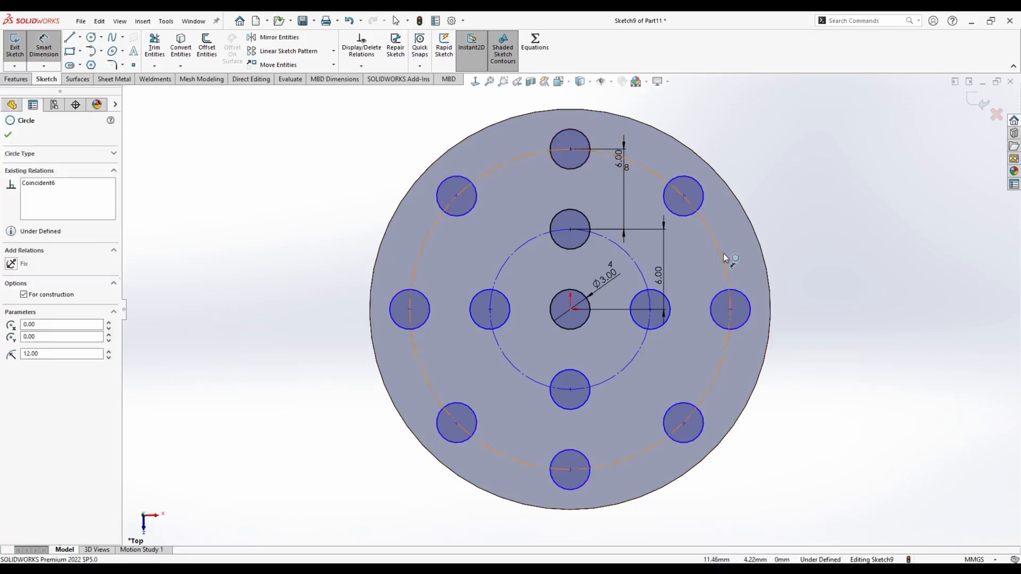
pyautogui.click(805, 232)
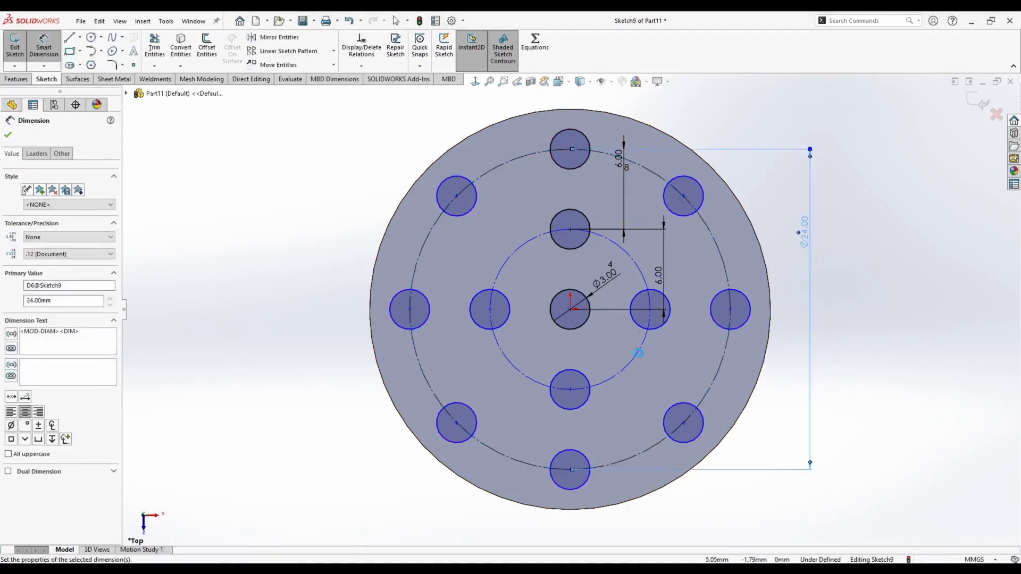
pyautogui.click(623, 369)
pyautogui.click(692, 505)
pyautogui.press('Return')
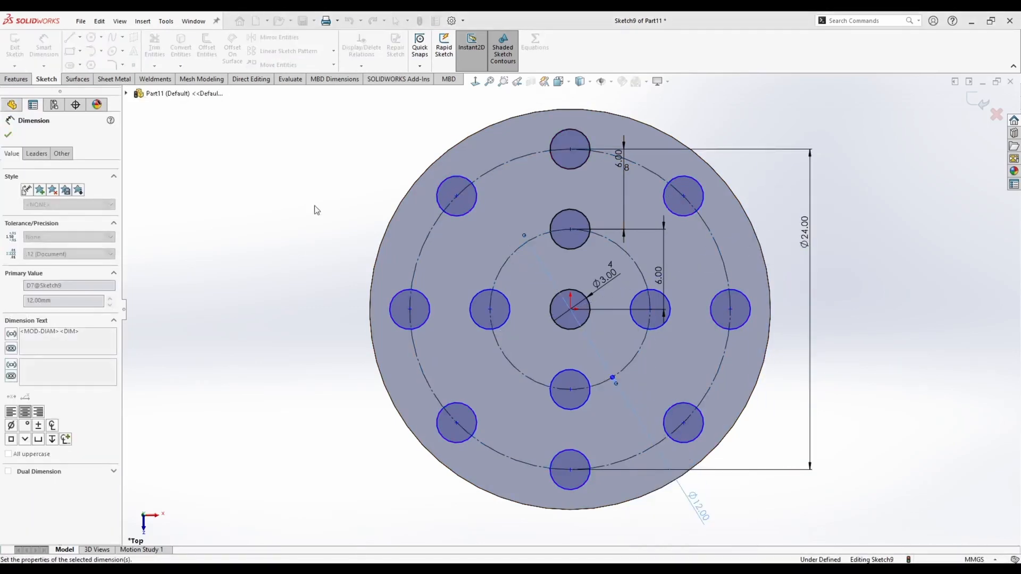
pyautogui.press('Escape')
# Step: Make one patterned circle's center in each ring coincident with that ring's construction circle
pyautogui.moveTo(457, 196); pyautogui.dragTo(441, 219)
pyautogui.keyDown('ctrl'); pyautogui.click(475, 181); pyautogui.keyUp('ctrl')
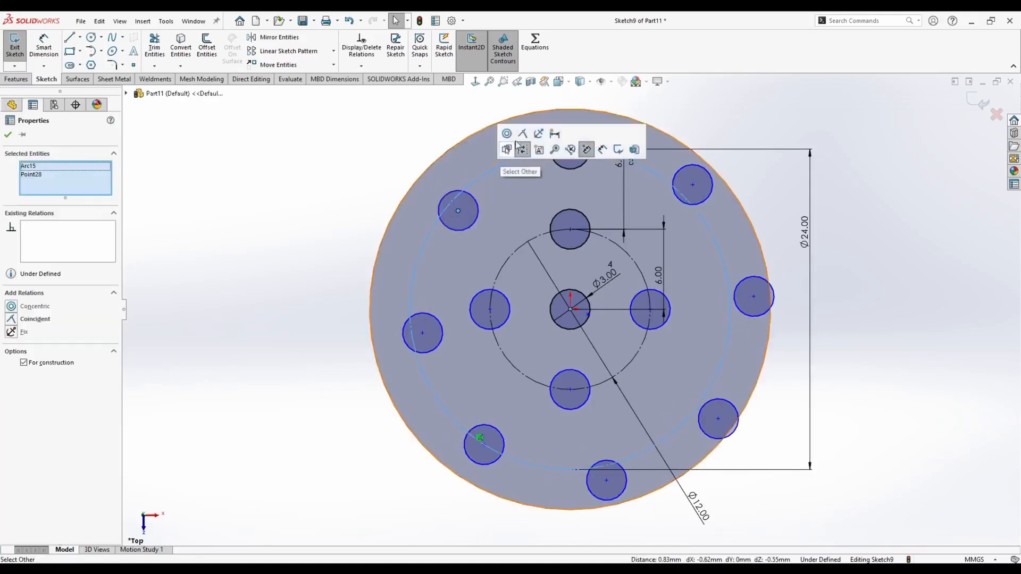
pyautogui.click(521, 133)
pyautogui.click(490, 310)
pyautogui.keyDown('ctrl'); pyautogui.click(501, 268); pyautogui.keyUp('ctrl')
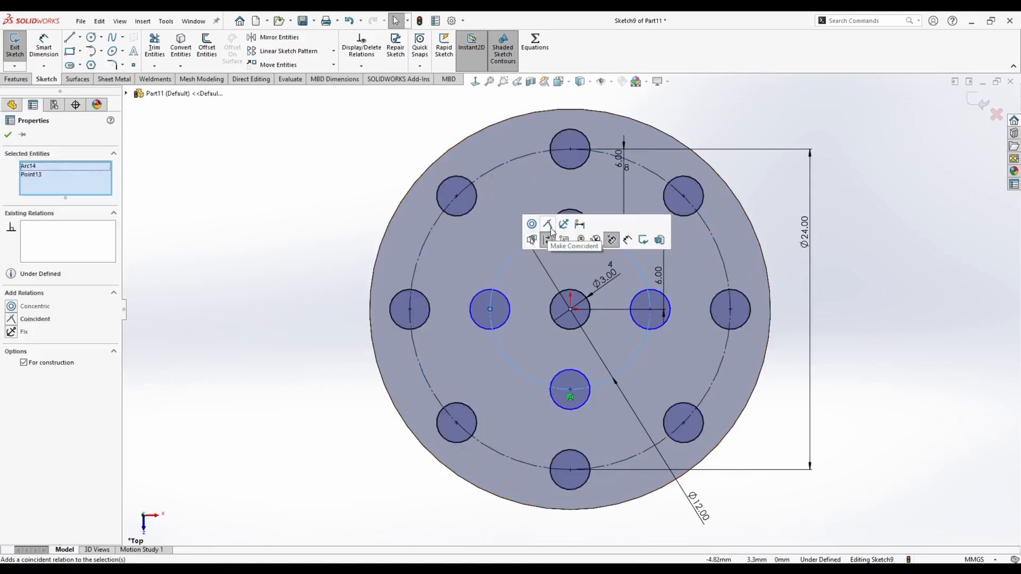
pyautogui.click(549, 237)
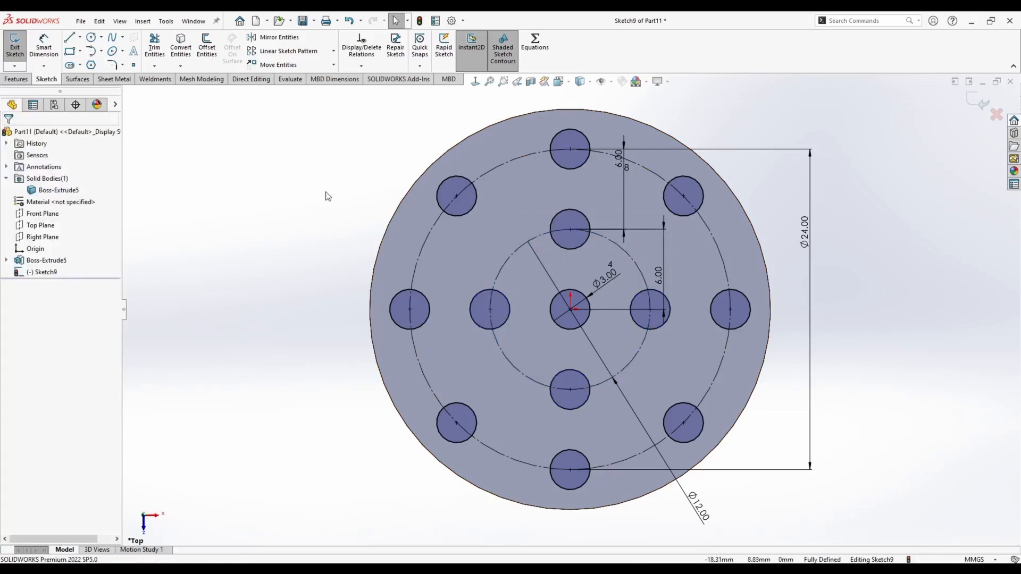
# Step: Extrude all the small circles outward 10 mm from the disc's face with a 5 degree inward draft and inspect the pins
pyautogui.click(11, 83)
pyautogui.moveTo(414, 150); pyautogui.dragTo(393, 192, button='middle')
pyautogui.click(19, 49)
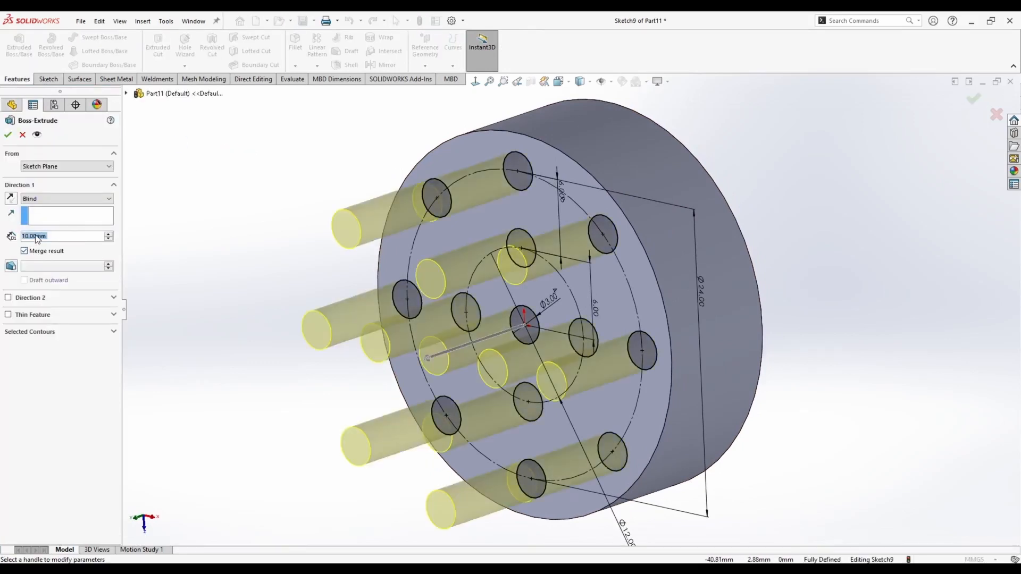
pyautogui.click(11, 267)
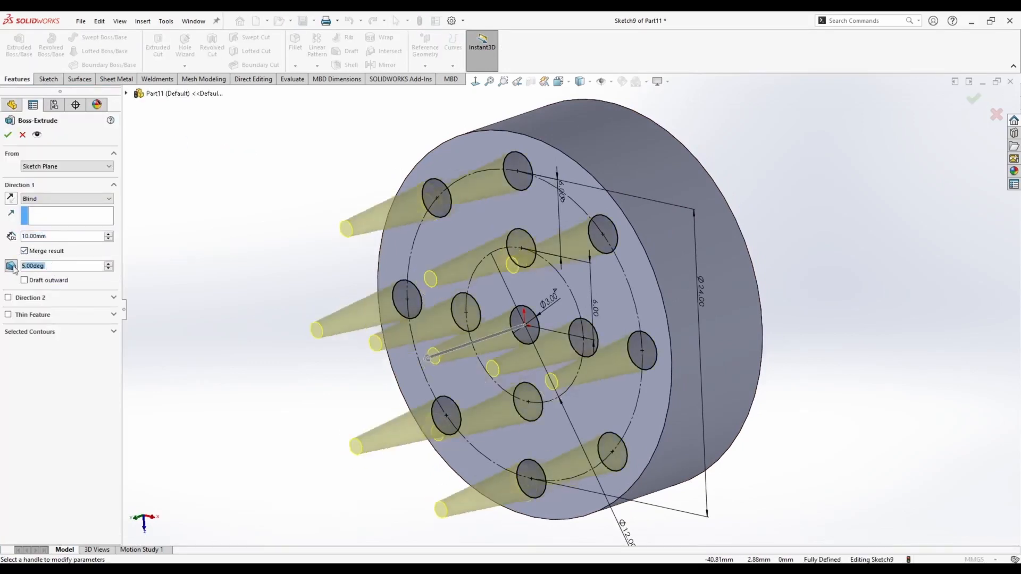
pyautogui.click(7, 137)
pyautogui.moveTo(314, 233); pyautogui.dragTo(363, 173, button='middle')
pyautogui.press('space')
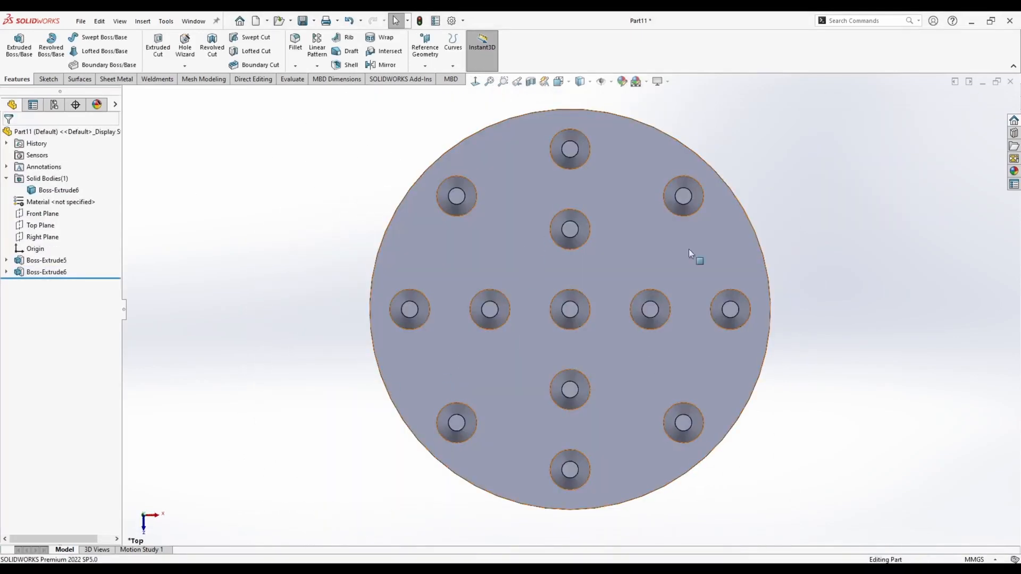
pyautogui.moveTo(572, 249); pyautogui.dragTo(313, 220, button='middle')
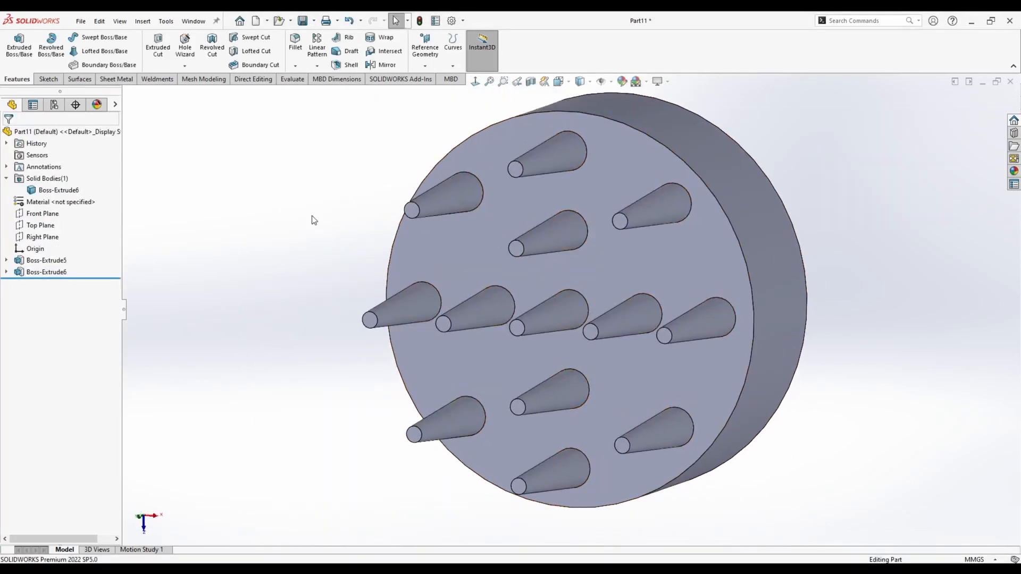
# Step: Edit the sketch of the tapered pins and set the inner ring's circular pattern count to 6
pyautogui.moveTo(573, 228); pyautogui.dragTo(616, 346, button='middle')
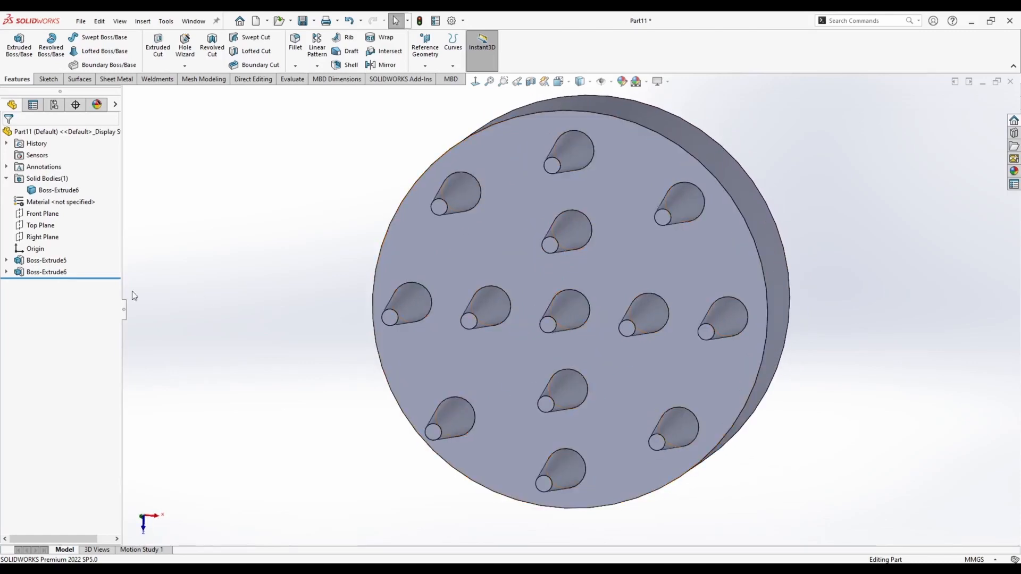
pyautogui.rightClick(49, 275)
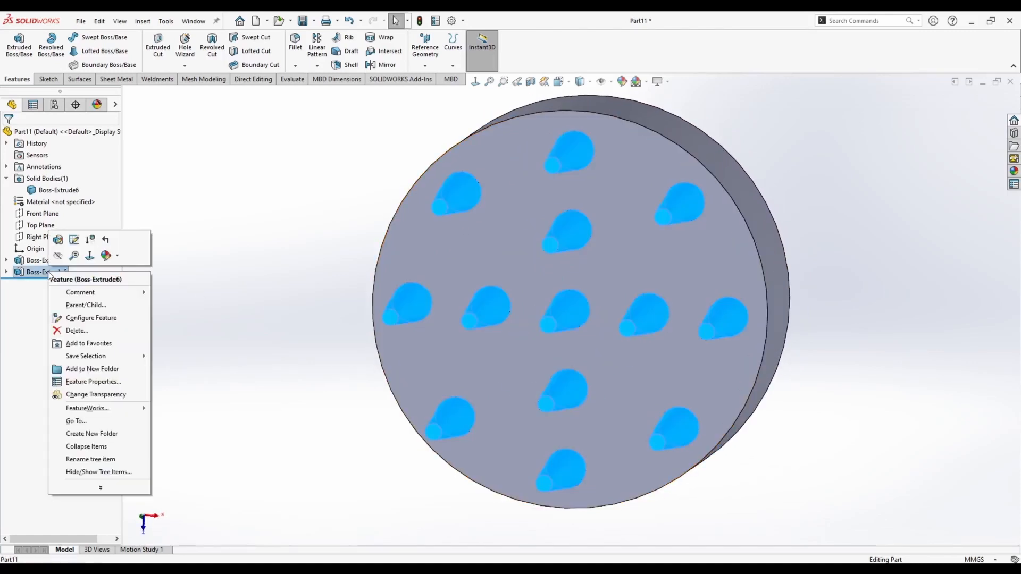
pyautogui.click(73, 241)
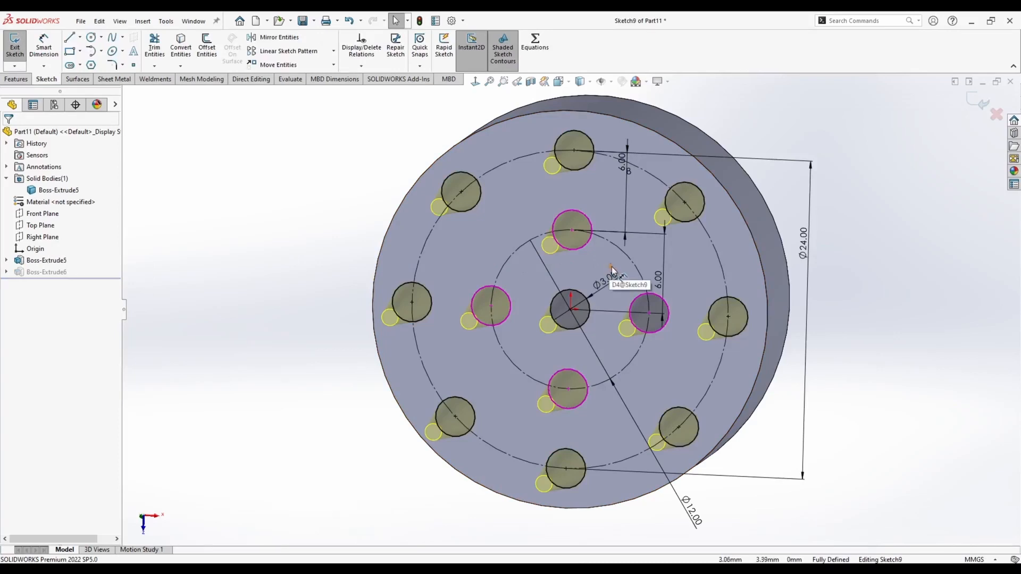
pyautogui.moveTo(612, 267); pyautogui.dragTo(604, 261)
pyautogui.moveTo(628, 171); pyautogui.dragTo(638, 183)
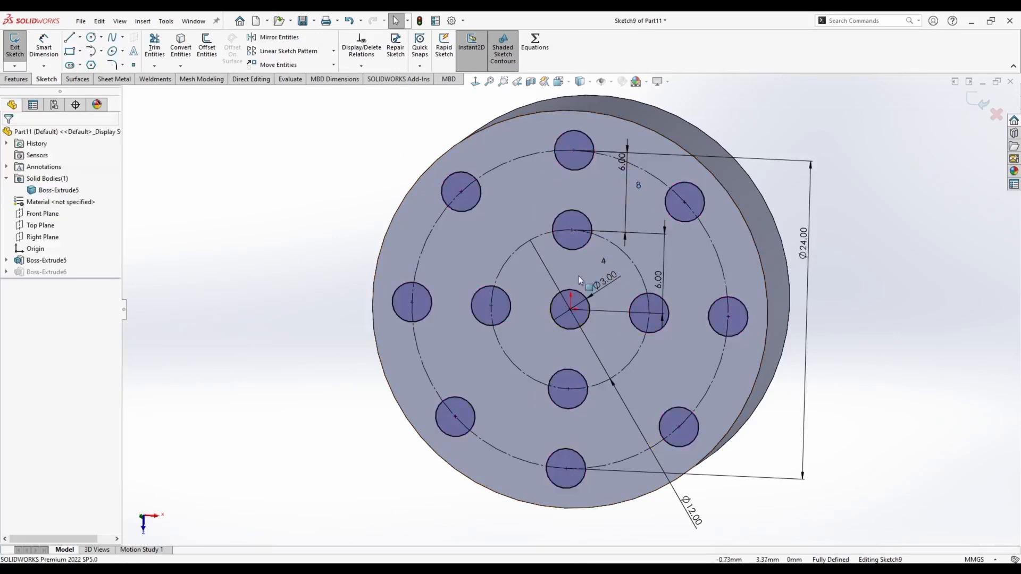
pyautogui.doubleClick(605, 261)
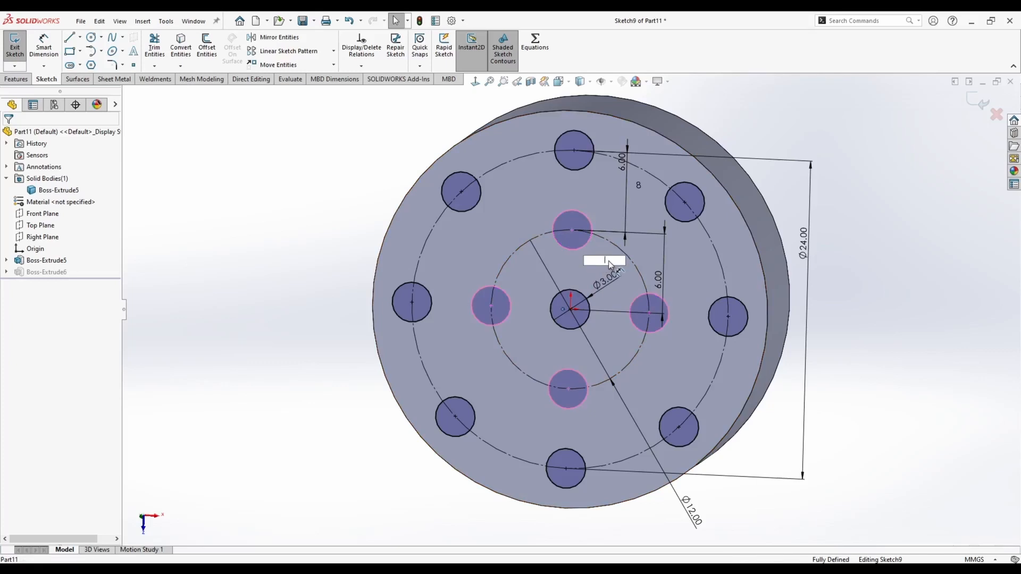
pyautogui.write('6')
pyautogui.press('Return')
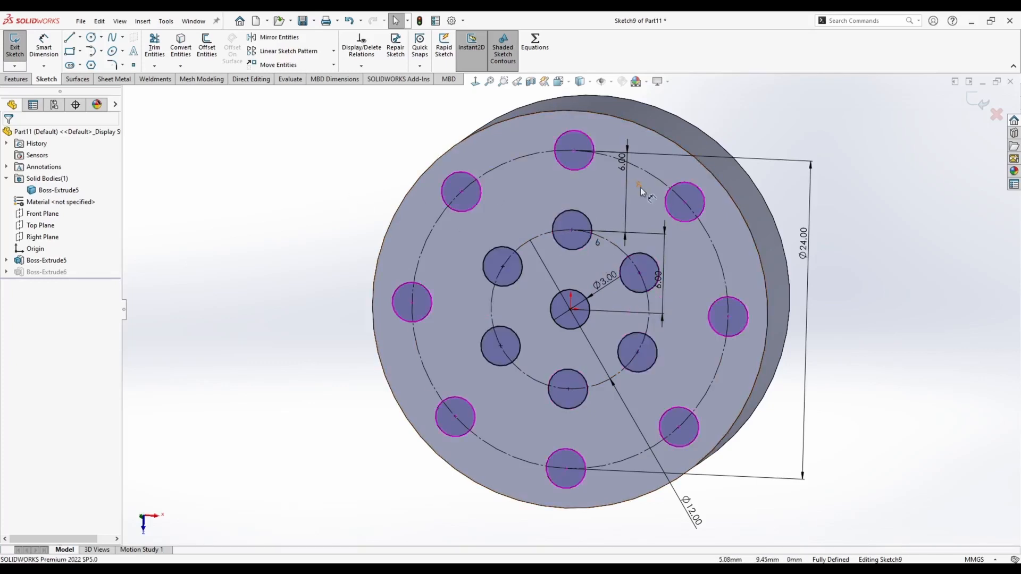
# Step: Set the outer ring's circular pattern count to 14, exit the sketch and inspect the updated pins
pyautogui.doubleClick(639, 185)
pyautogui.write('16')
pyautogui.press('Return')
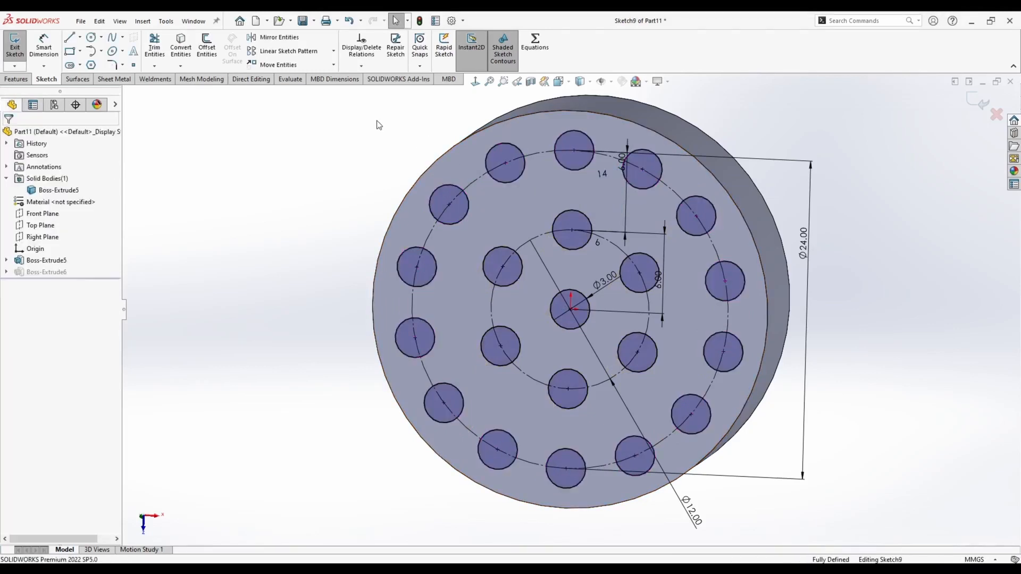
pyautogui.click(978, 101)
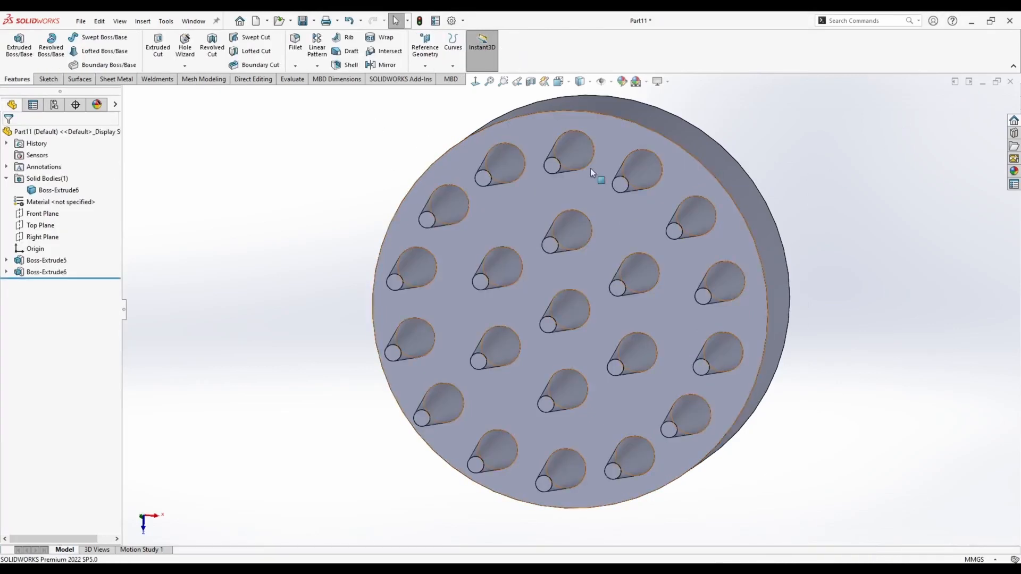
pyautogui.moveTo(550, 389); pyautogui.dragTo(328, 233, button='middle')
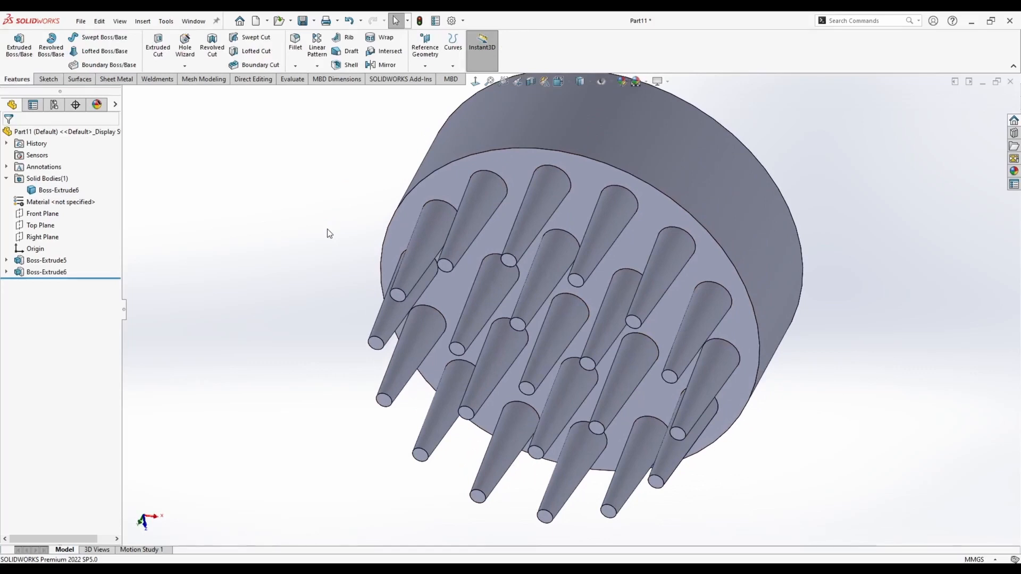
pyautogui.moveTo(297, 299); pyautogui.dragTo(263, 216, button='middle')
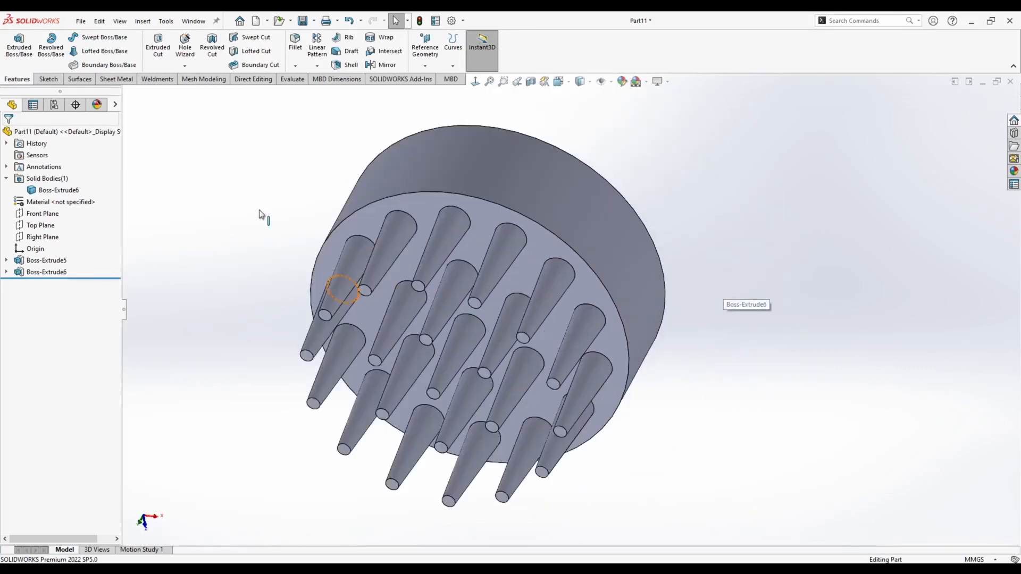
# Step: Delete both extrusions, the disc and the tapered pins, to empty the part
pyautogui.click(46, 261)
pyautogui.keyDown('ctrl'); pyautogui.click(42, 272); pyautogui.keyUp('ctrl')
pyautogui.press('Delete')
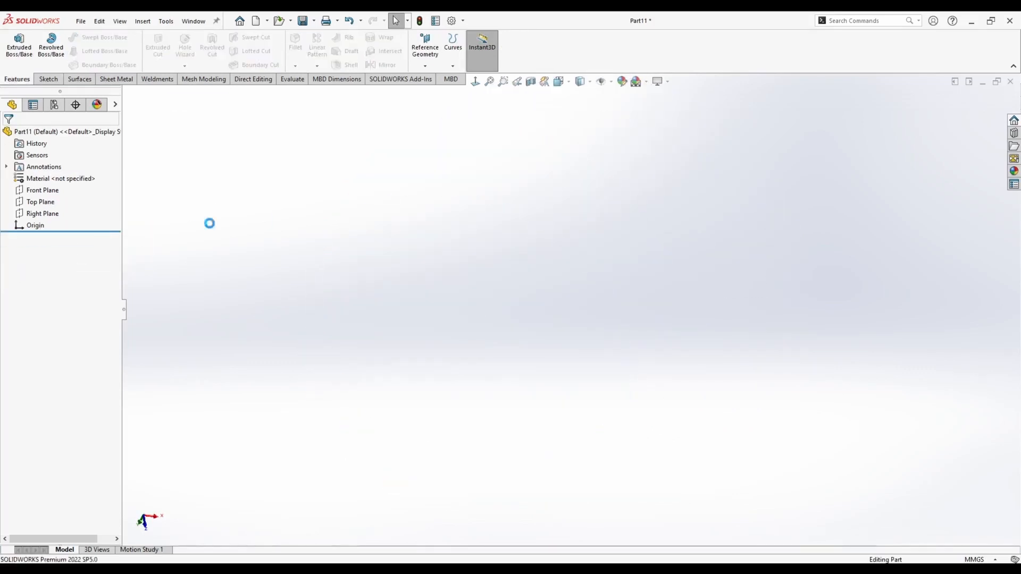
# Step: Start a sketch on the Front Plane and draw a 100 mm diameter circle centered on the origin
pyautogui.click(47, 79)
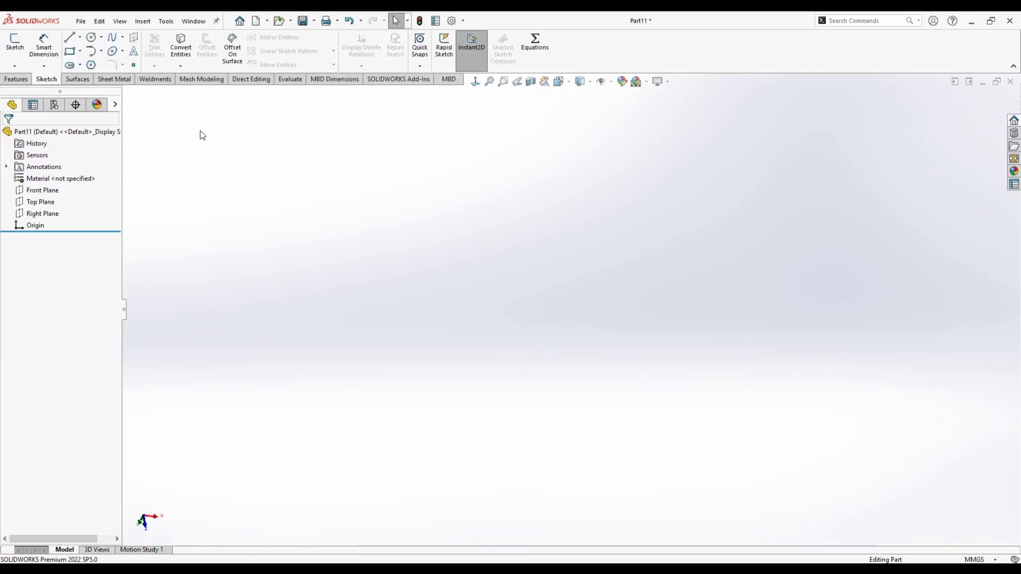
pyautogui.rightClick(43, 192)
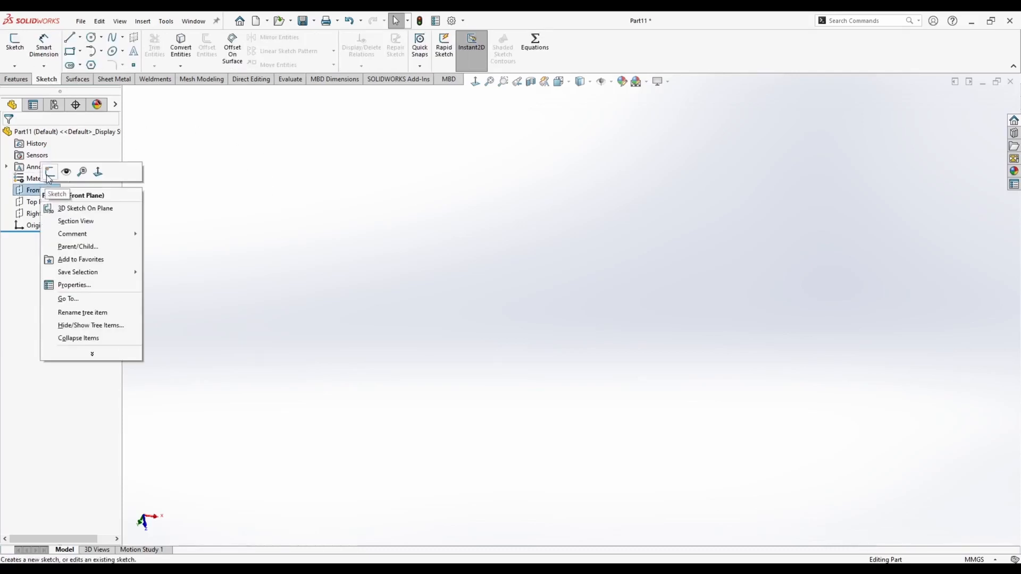
pyautogui.click(50, 172)
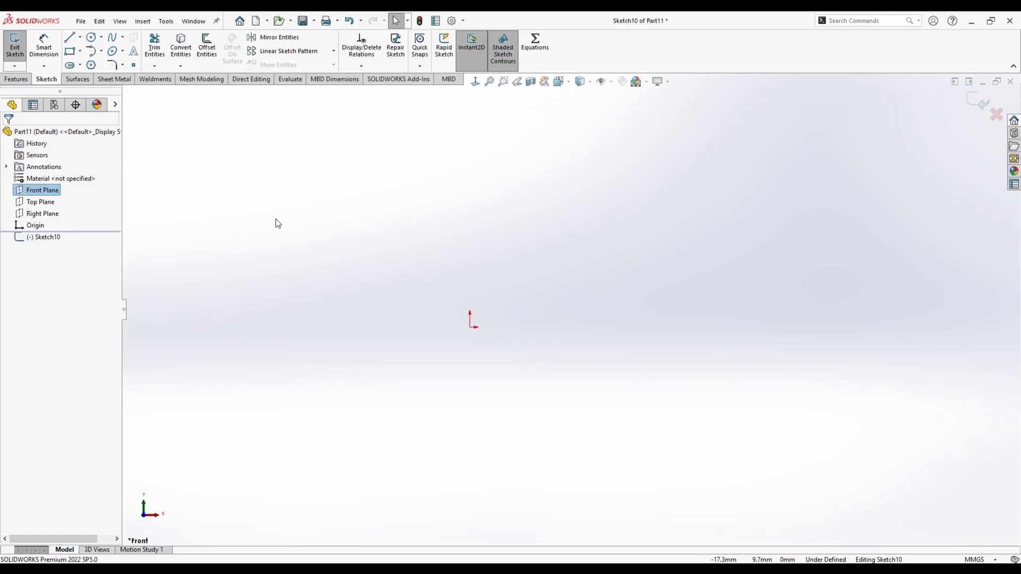
pyautogui.click(92, 38)
pyautogui.click(470, 327)
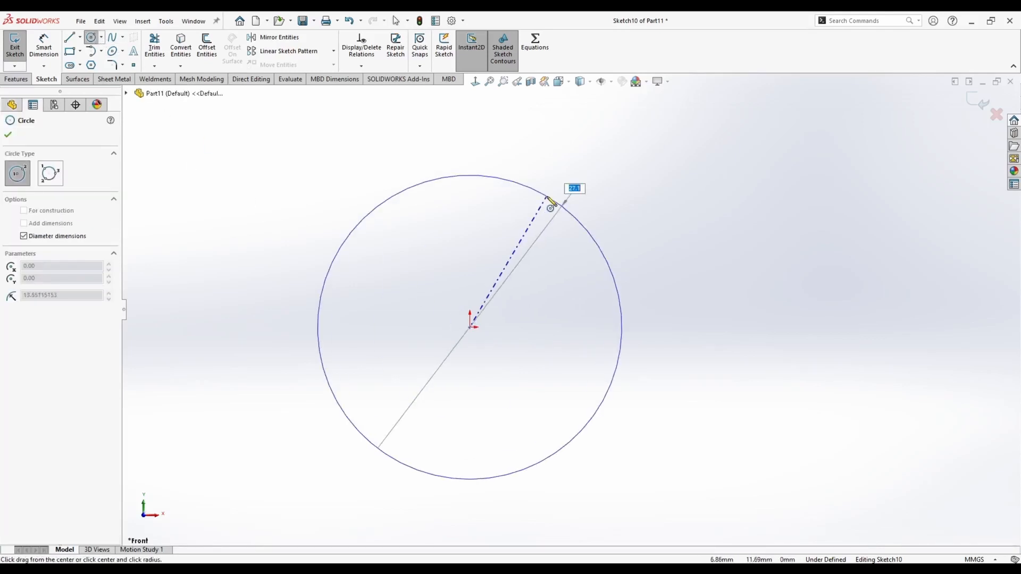
pyautogui.write('100')
pyautogui.press('Return')
pyautogui.press('Escape')
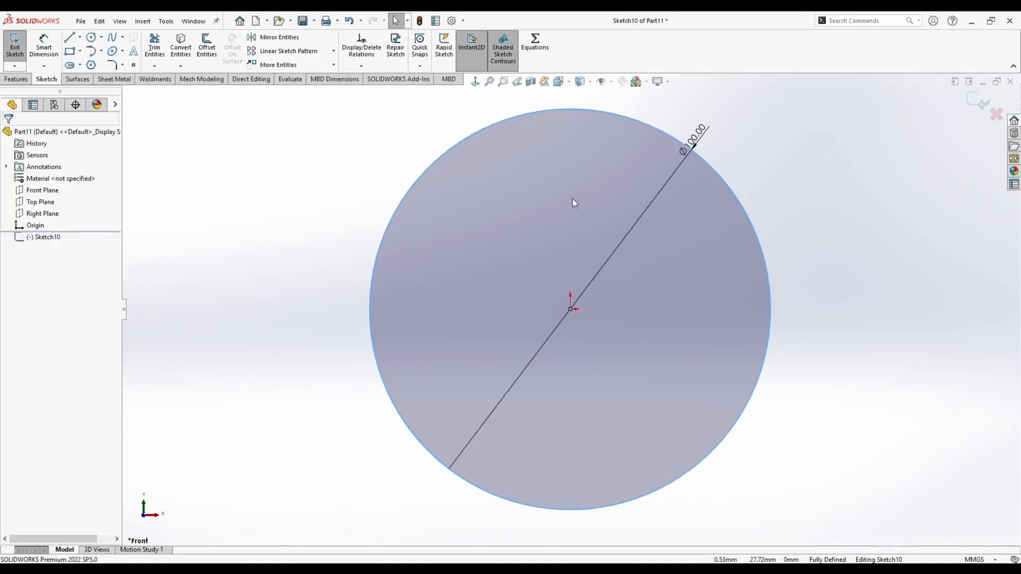
pyautogui.scroll(7, 473, 242)
pyautogui.scroll(-3, 218, 292)
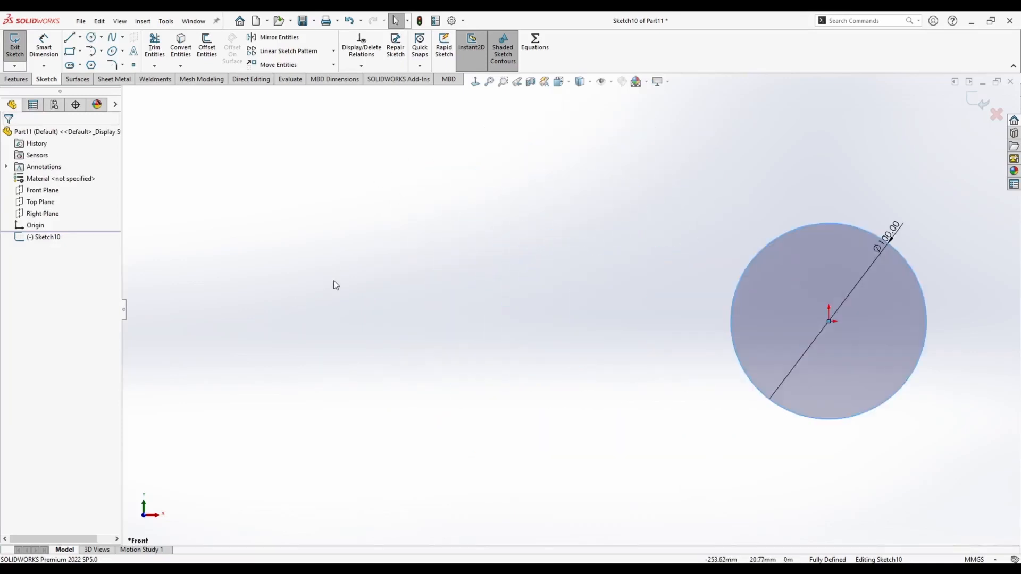
pyautogui.press('f')
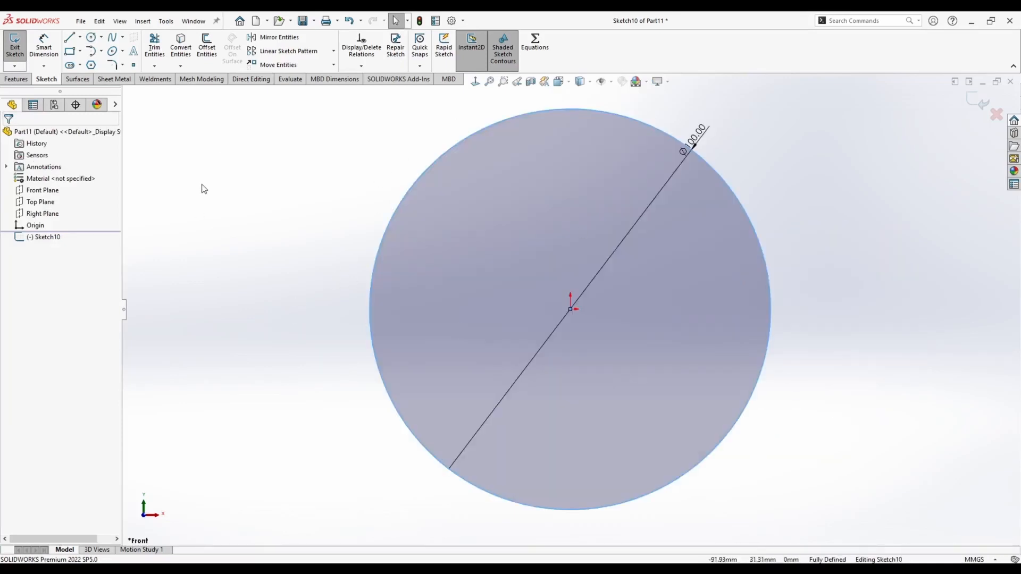
pyautogui.scroll(10, 270, 301)
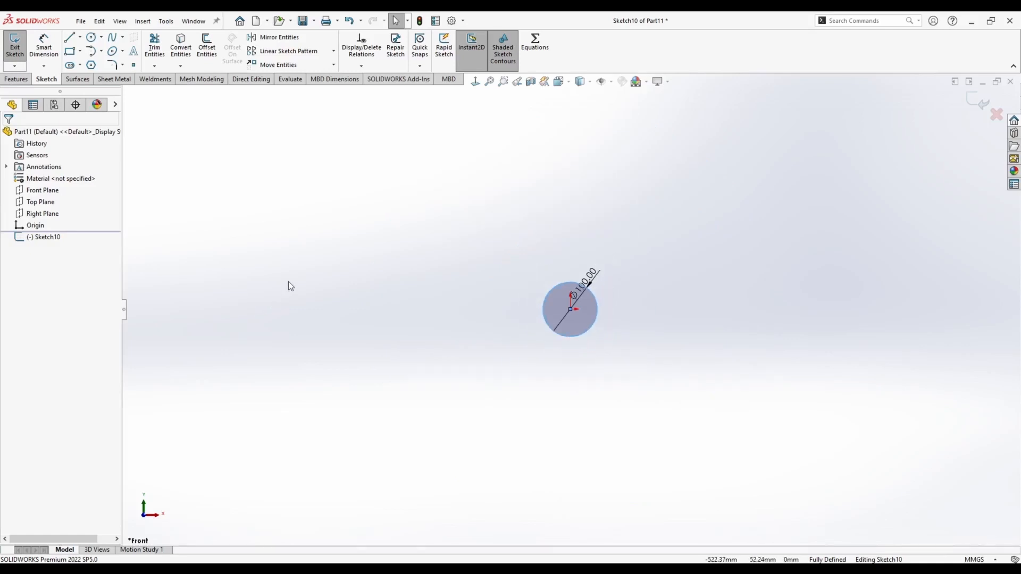
pyautogui.press('f')
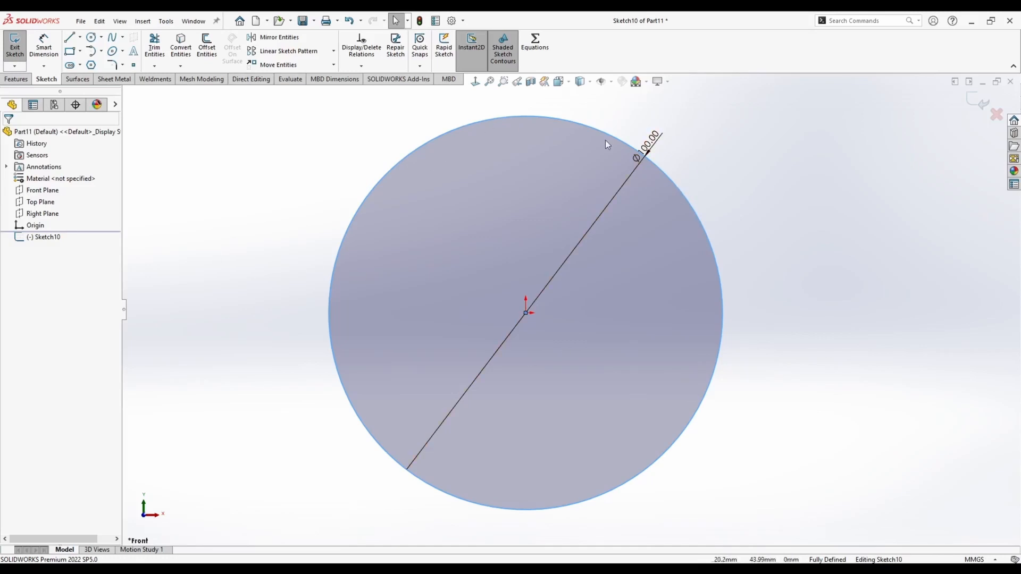
# Step: Sketch two crossing corner rectangles over the circle, an upright one about 213 mm tall and a longer horizontal one
pyautogui.click(649, 149)
pyautogui.scroll(4, 468, 236)
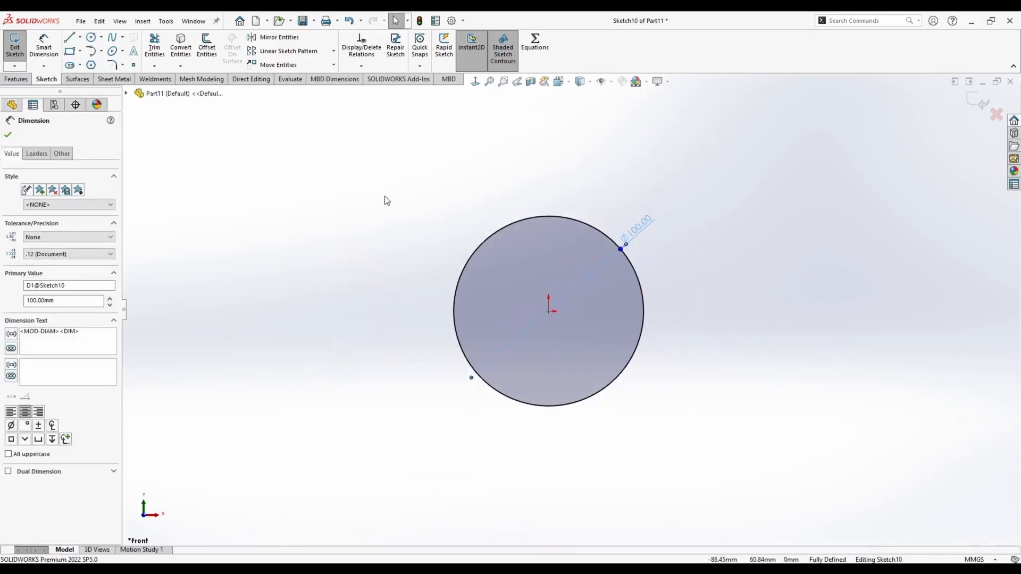
pyautogui.press('Escape')
pyautogui.click(80, 51)
pyautogui.click(103, 60)
pyautogui.click(468, 109)
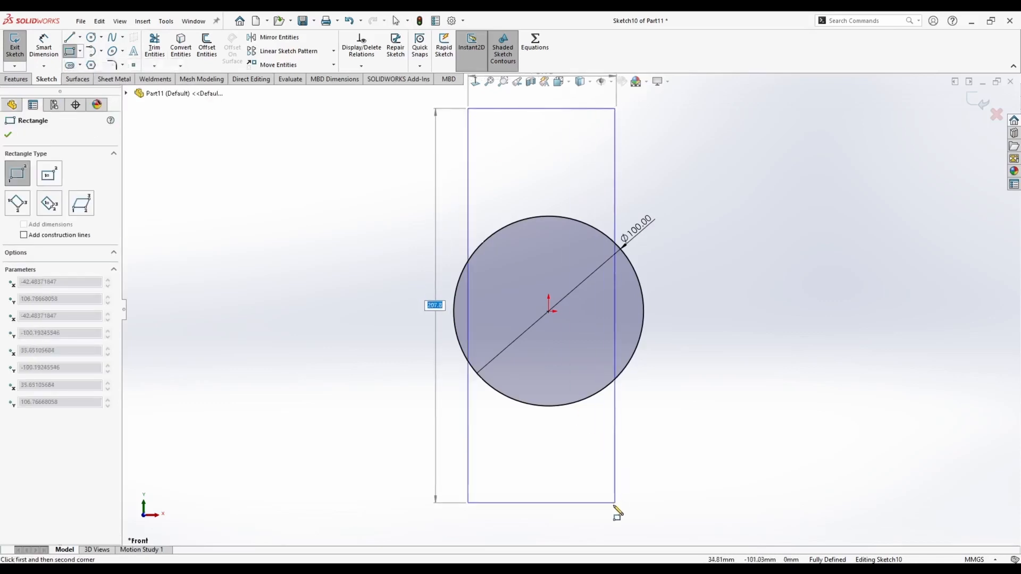
pyautogui.click(600, 512)
pyautogui.click(235, 221)
pyautogui.click(777, 371)
pyautogui.press('Escape')
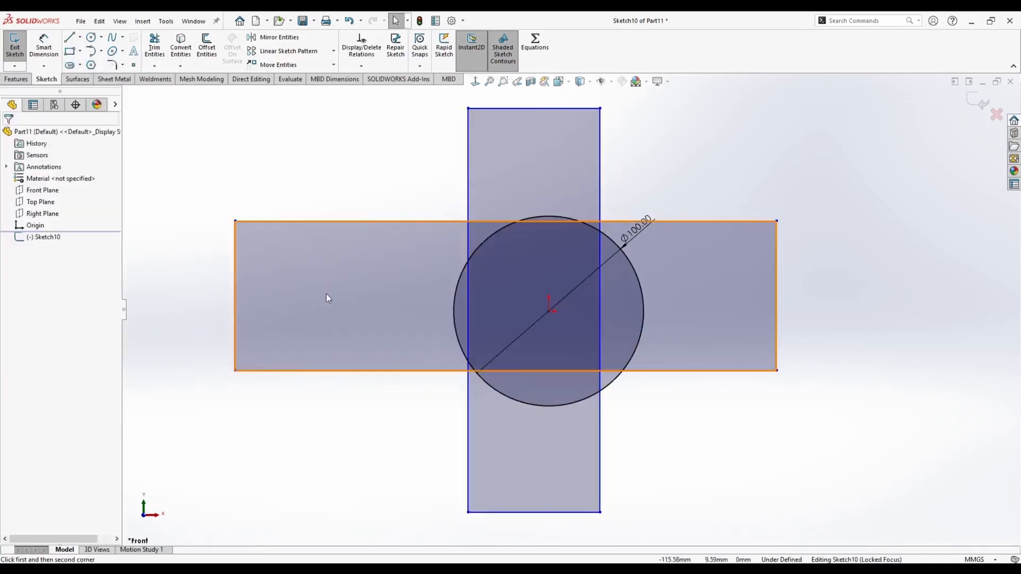
# Step: Center the horizontal rectangle on the origin with horizontal and vertical relations from its edge midpoints
pyautogui.click(235, 296)
pyautogui.keyDown('ctrl'); pyautogui.click(549, 311); pyautogui.keyUp('ctrl')
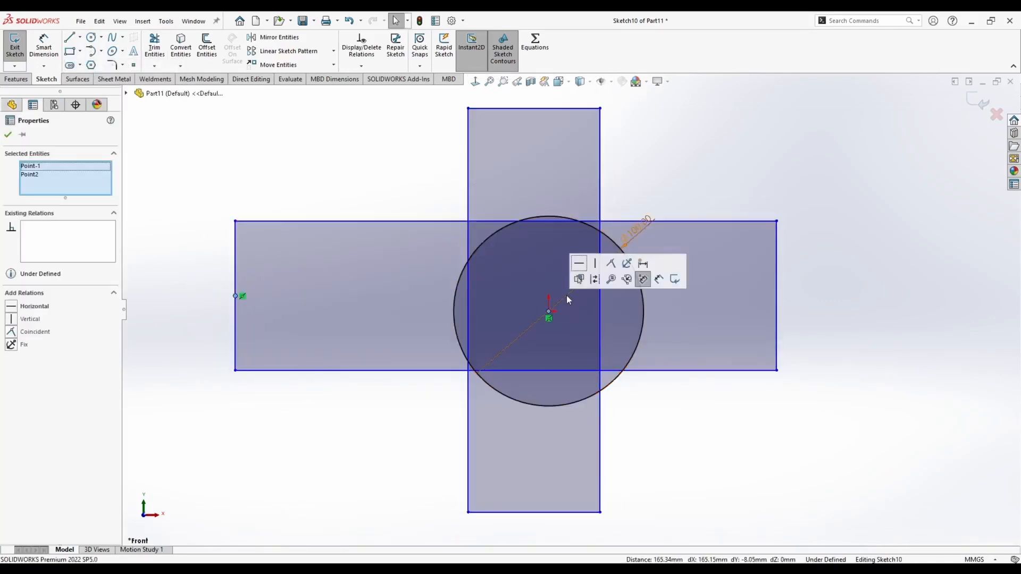
pyautogui.click(582, 266)
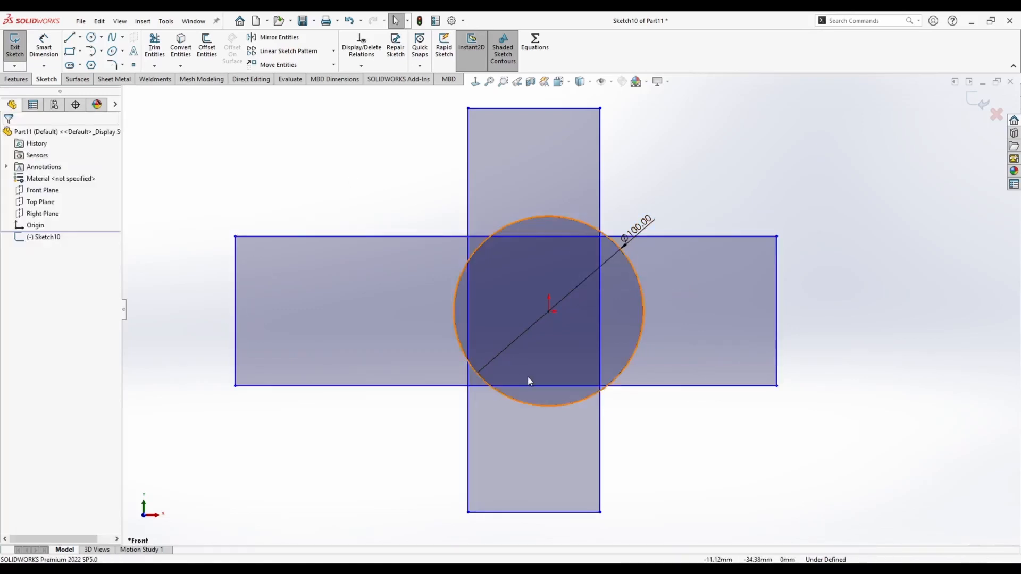
pyautogui.click(506, 385)
pyautogui.keyDown('ctrl'); pyautogui.click(549, 311); pyautogui.keyUp('ctrl')
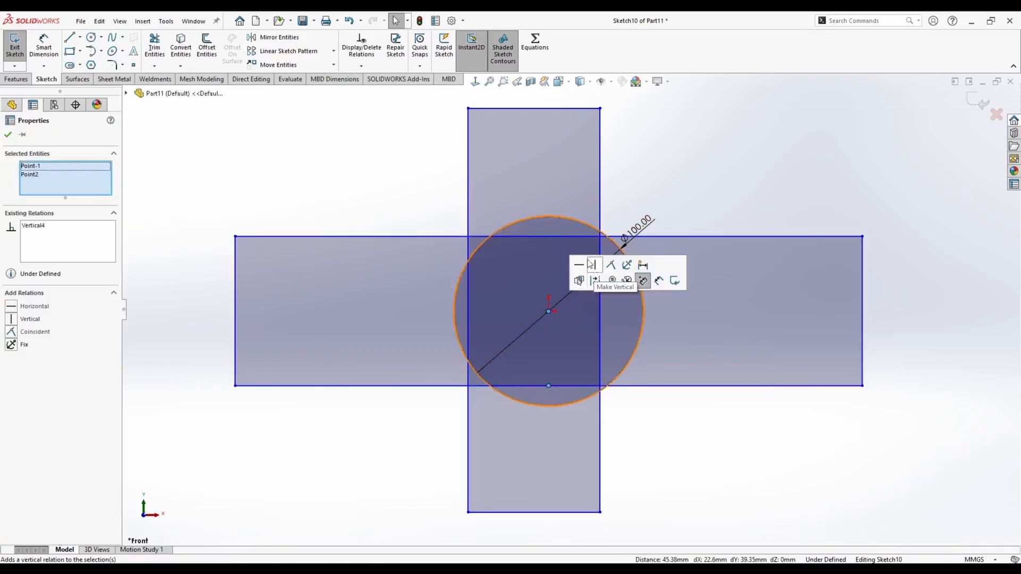
pyautogui.click(640, 278)
# Step: Center the upright rectangle on the origin with vertical and horizontal relations from its edge midpoints
pyautogui.click(534, 109)
pyautogui.keyDown('ctrl'); pyautogui.click(549, 311); pyautogui.keyUp('ctrl')
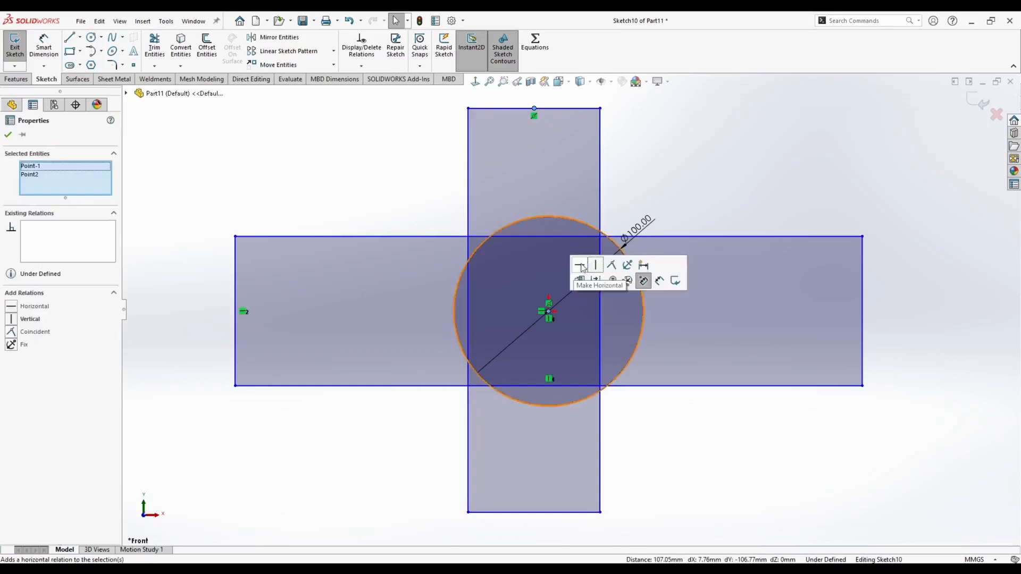
pyautogui.click(639, 279)
pyautogui.click(484, 311)
pyautogui.keyDown('ctrl'); pyautogui.click(549, 311); pyautogui.keyUp('ctrl')
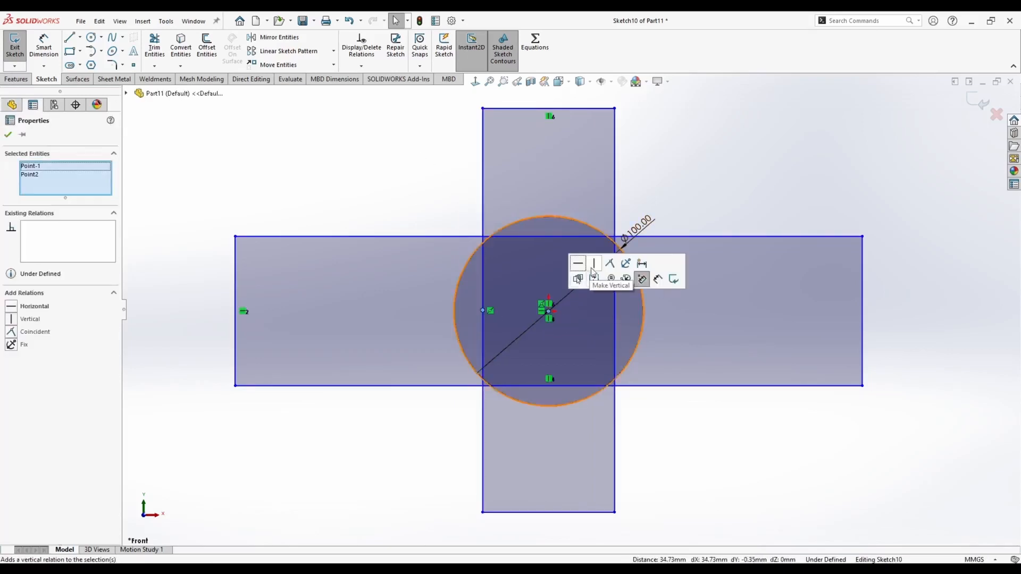
pyautogui.click(376, 166)
# Step: Apply Equal relations between the two rectangles' short end edges and between their long side edges
pyautogui.click(496, 110)
pyautogui.keyDown('ctrl'); pyautogui.click(235, 251); pyautogui.keyUp('ctrl')
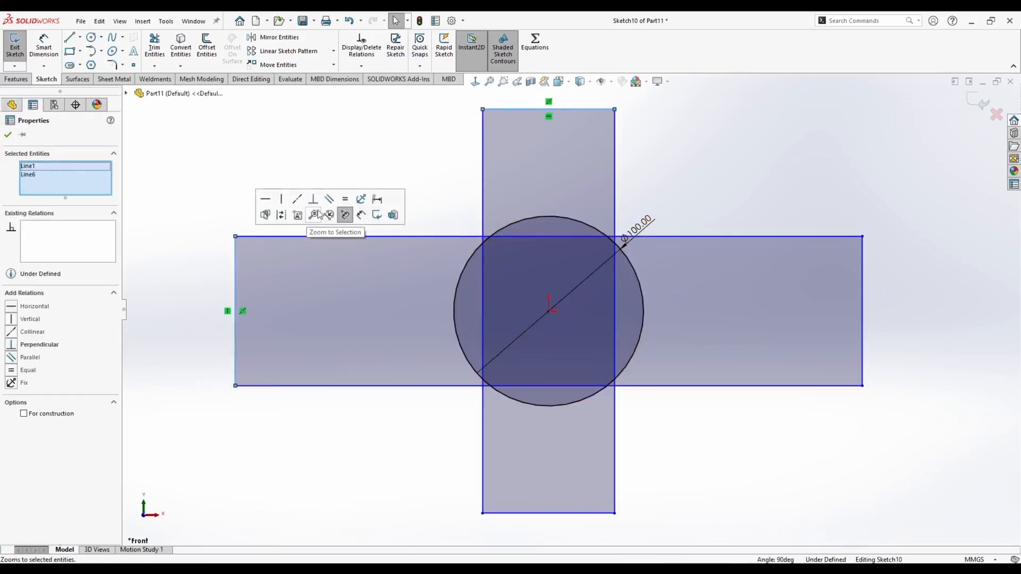
pyautogui.click(349, 199)
pyautogui.click(476, 194)
pyautogui.click(445, 235)
pyautogui.click(443, 217)
pyautogui.click(474, 215)
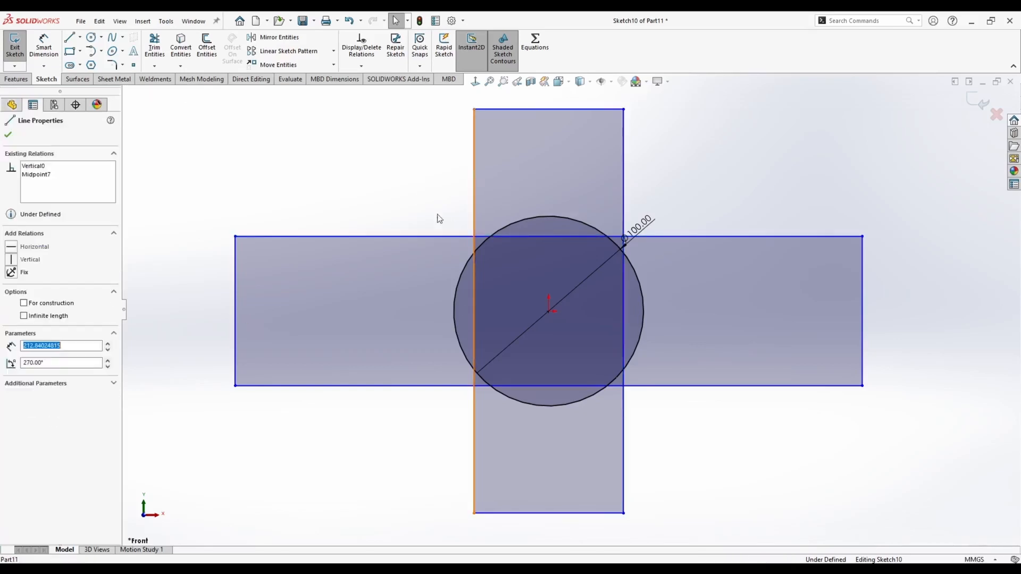
pyautogui.keyDown('ctrl'); pyautogui.click(441, 236); pyautogui.keyUp('ctrl')
pyautogui.click(551, 189)
pyautogui.click(371, 166)
# Step: Shrink the cross by its upper corner point until each rectangle is about 125 mm long and 24 mm wide
pyautogui.scroll(3, 564, 311)
pyautogui.scroll(-1, 564, 312)
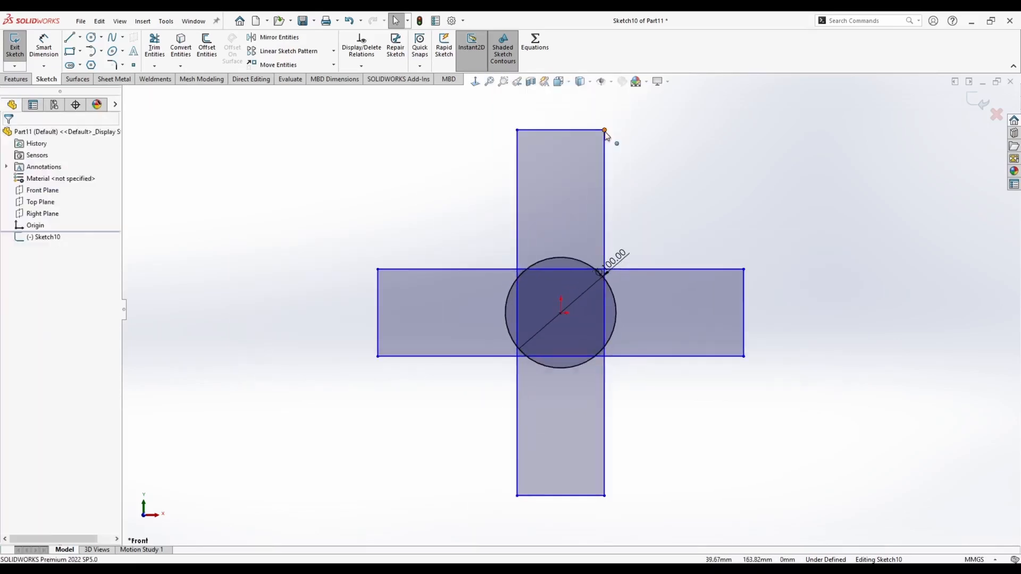
pyautogui.moveTo(605, 130)
pyautogui.mouseDown()
pyautogui.moveTo(597, 228)
pyautogui.moveTo(567, 149)
pyautogui.moveTo(598, 185)
pyautogui.moveTo(578, 191)
pyautogui.mouseUp()
pyautogui.scroll(-2, 551, 314)
pyautogui.scroll(-4, 580, 265)
pyautogui.scroll(3, 578, 176)
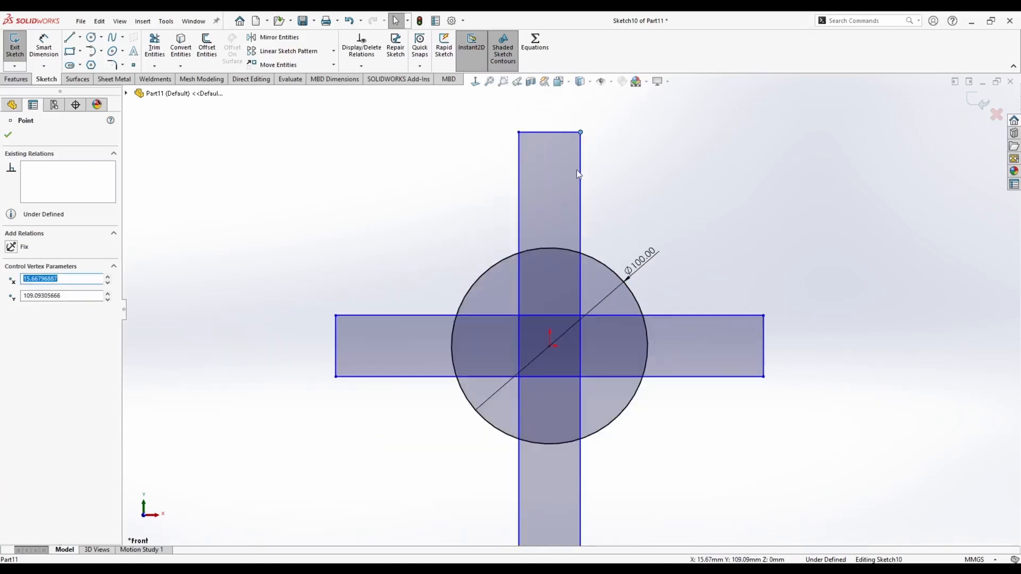
pyautogui.moveTo(581, 132); pyautogui.dragTo(573, 223)
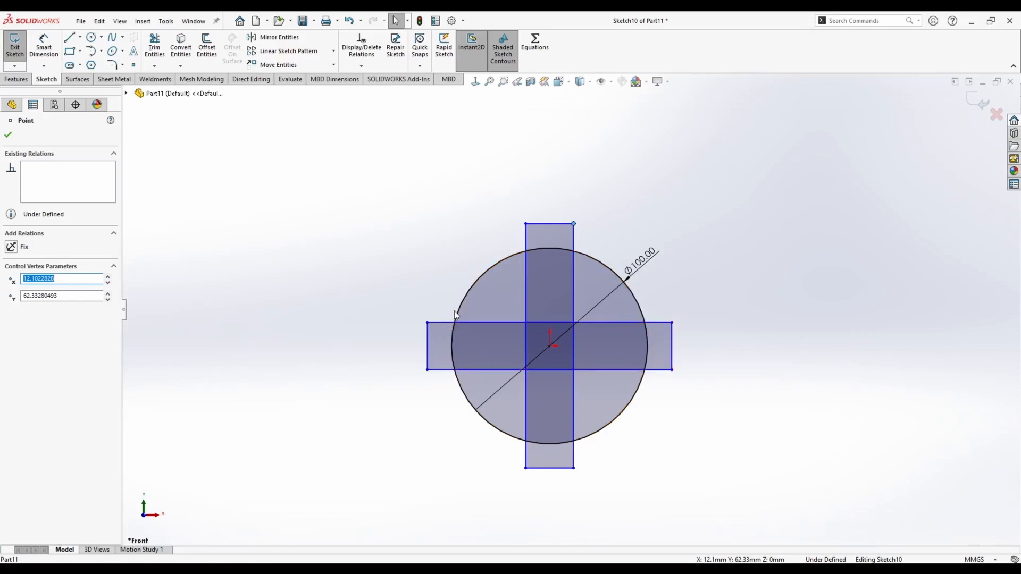
pyautogui.click(397, 222)
# Step: Dimension the upright rectangle to 125 mm long and 25 mm wide
pyautogui.click(45, 47)
pyautogui.click(525, 275)
pyautogui.click(376, 301)
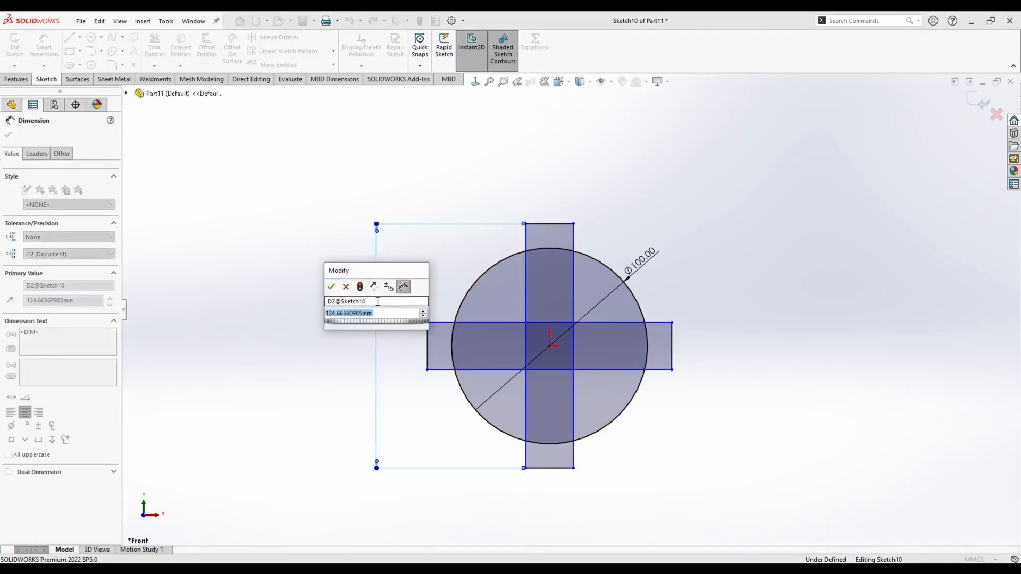
pyautogui.write('125')
pyautogui.press('Return')
pyautogui.click(549, 223)
pyautogui.click(552, 200)
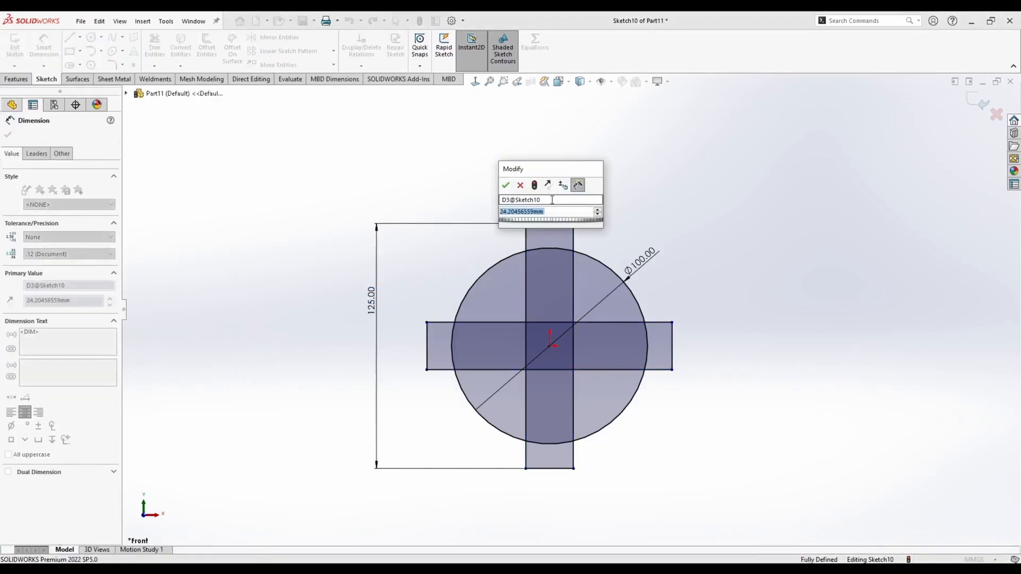
pyautogui.write('25')
pyautogui.press('Return')
pyautogui.press('Escape')
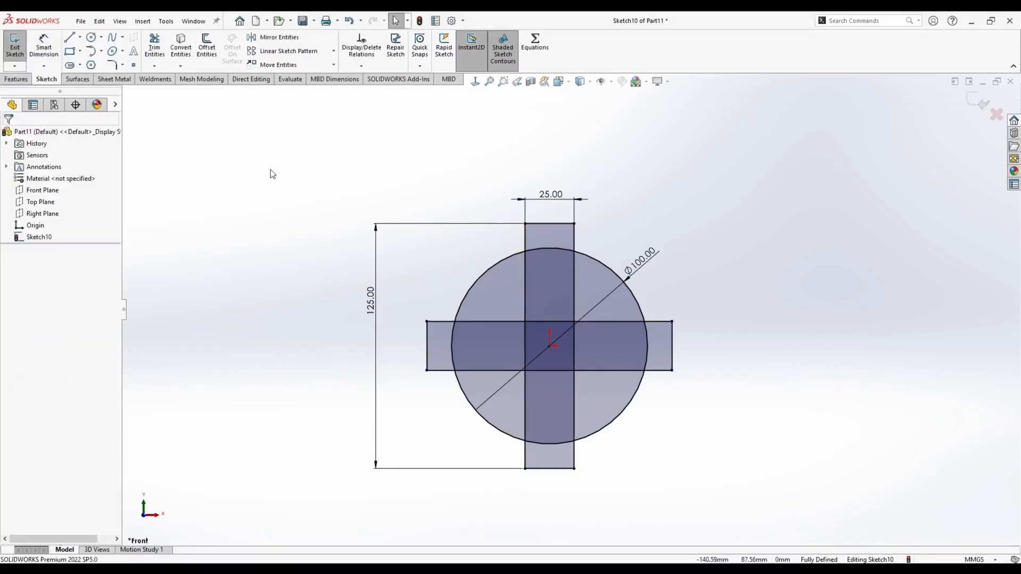
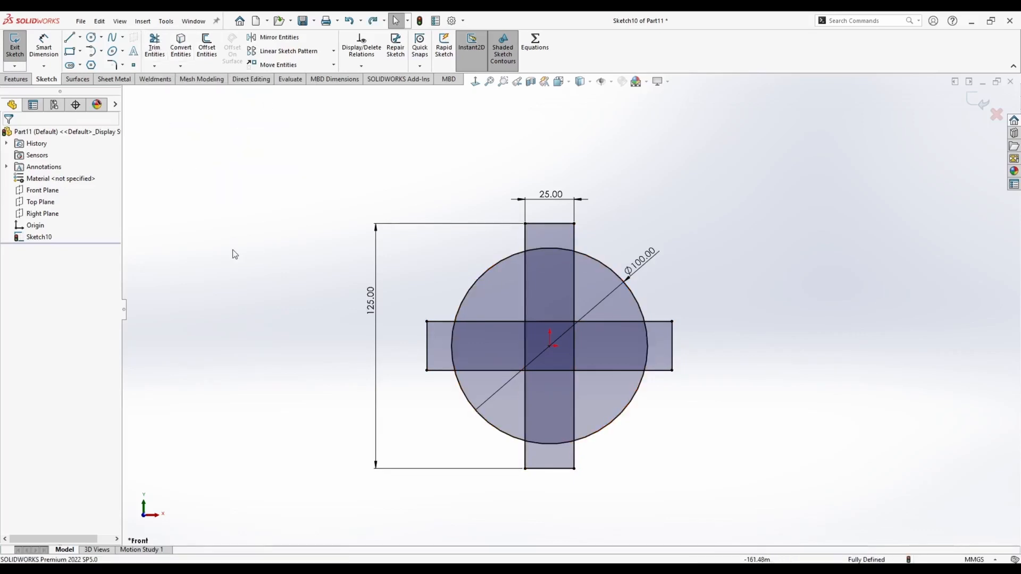
# Step: Power trim the arm portions outside the circle and the circle arcs between the arms, keeping trimmed entities as construction geometry
pyautogui.click(154, 48)
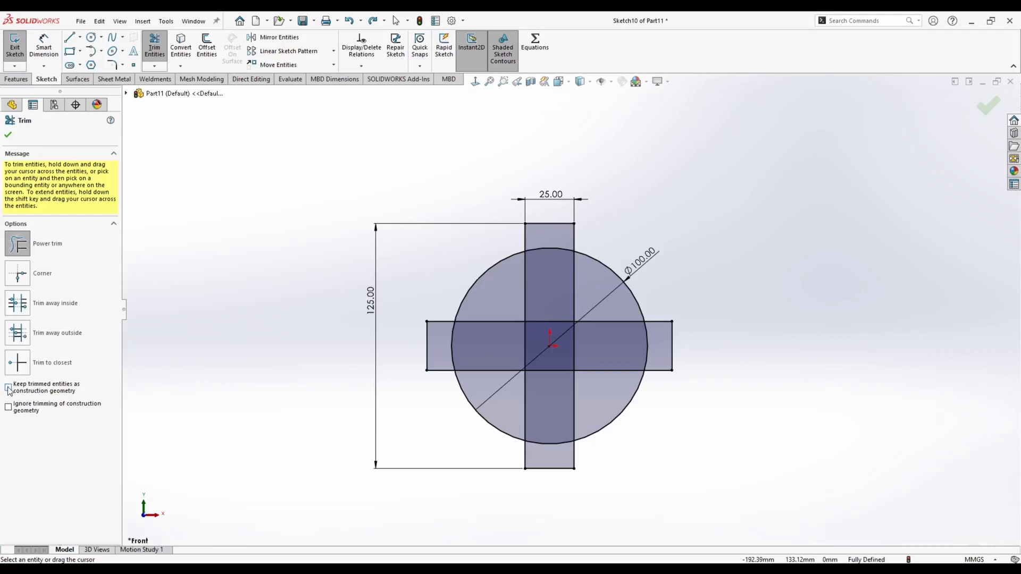
pyautogui.moveTo(481, 242)
pyautogui.mouseDown()
pyautogui.moveTo(572, 233)
pyautogui.moveTo(658, 301)
pyautogui.moveTo(655, 374)
pyautogui.moveTo(560, 423)
pyautogui.mouseUp()
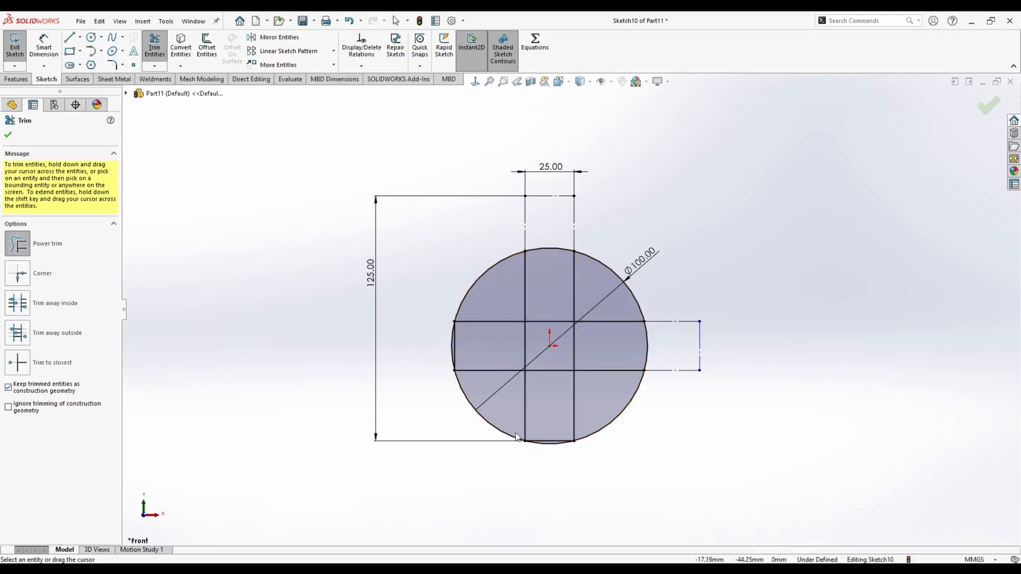
pyautogui.moveTo(434, 289)
pyautogui.mouseDown()
pyautogui.moveTo(596, 286)
pyautogui.moveTo(581, 413)
pyautogui.mouseUp()
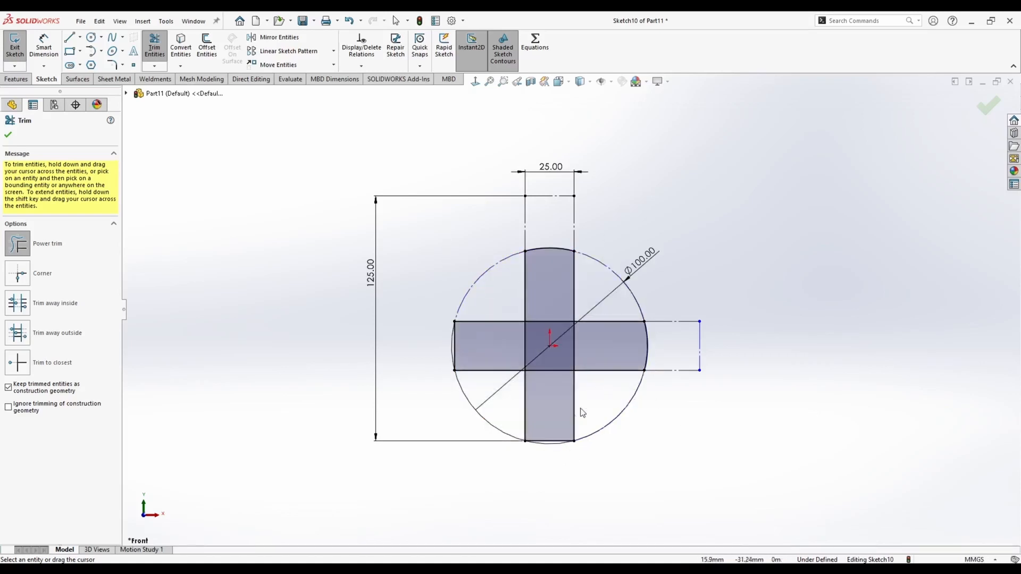
# Step: Trim the straight end lines inside the circle and the overlapping segments at the centre, leaving a single cross outline
pyautogui.scroll(-2, 564, 412)
pyautogui.scroll(-3, 408, 253)
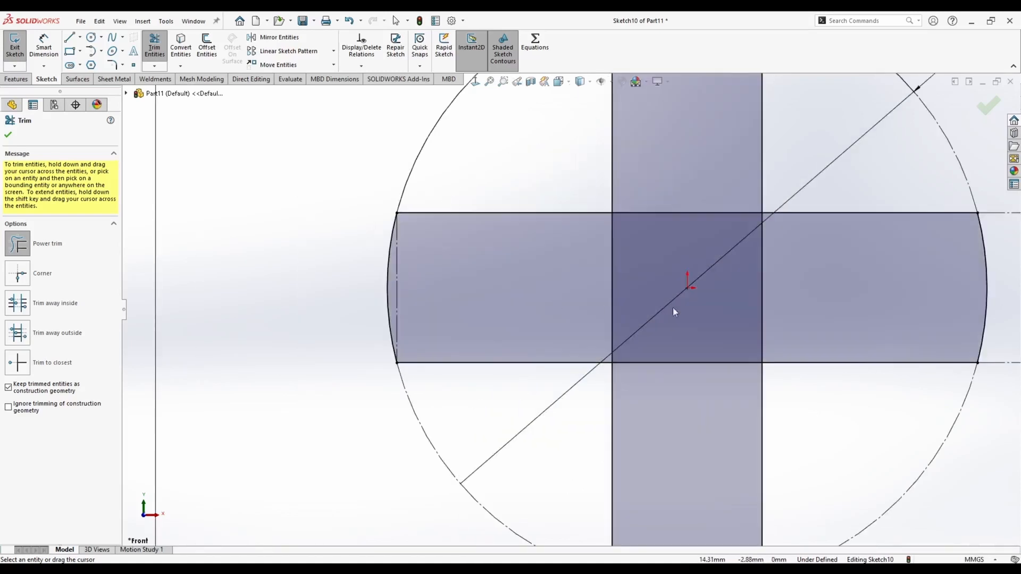
pyautogui.scroll(2, 674, 298)
pyautogui.moveTo(523, 494); pyautogui.dragTo(521, 514)
pyautogui.moveTo(454, 266)
pyautogui.mouseDown()
pyautogui.moveTo(509, 262)
pyautogui.moveTo(522, 408)
pyautogui.mouseUp()
pyautogui.scroll(3, 523, 396)
pyautogui.scroll(-1, 528, 357)
pyautogui.scroll(1, 541, 152)
pyautogui.scroll(-1, 536, 175)
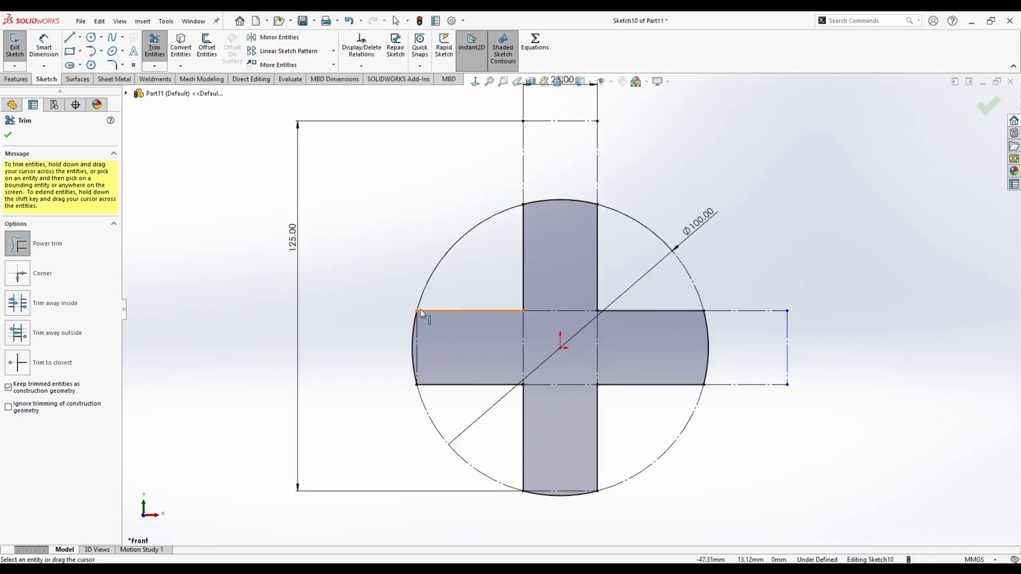
pyautogui.click(8, 135)
# Step: Extrude the trimmed cross profile 10 mm with the Mid Plane end condition
pyautogui.moveTo(449, 221)
pyautogui.mouseDown(button='middle')
pyautogui.moveTo(467, 269)
pyautogui.moveTo(240, 147)
pyautogui.mouseUp(button='middle')
pyautogui.click(15, 81)
pyautogui.click(16, 41)
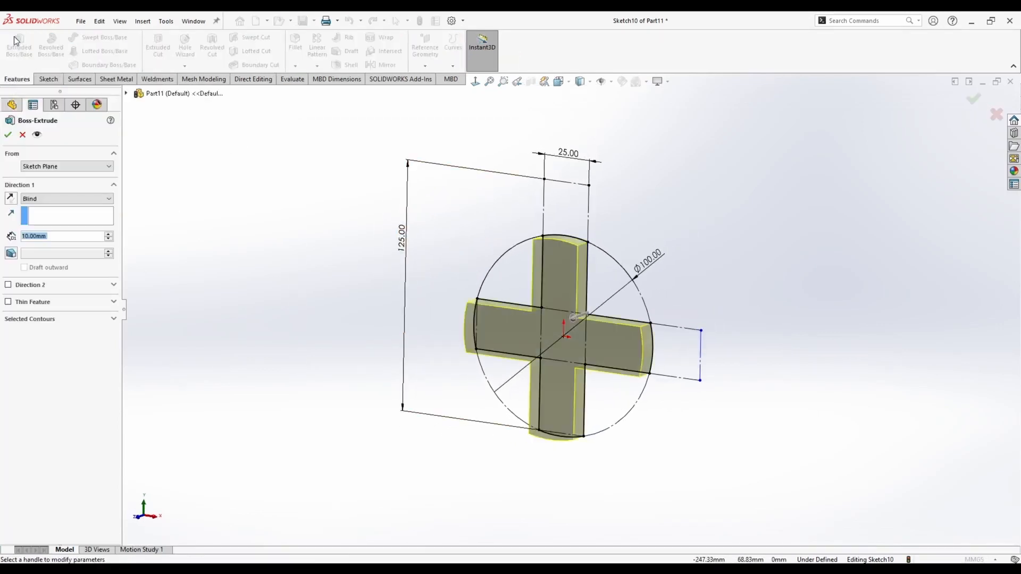
pyautogui.click(63, 199)
pyautogui.click(37, 254)
pyautogui.click(8, 134)
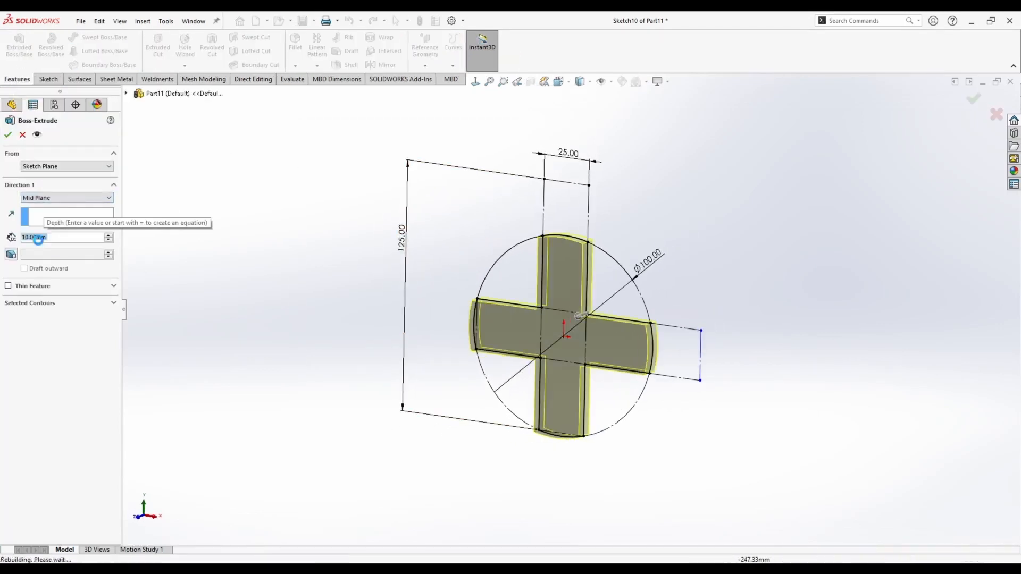
pyautogui.scroll(-3, 577, 249)
pyautogui.scroll(2, 554, 258)
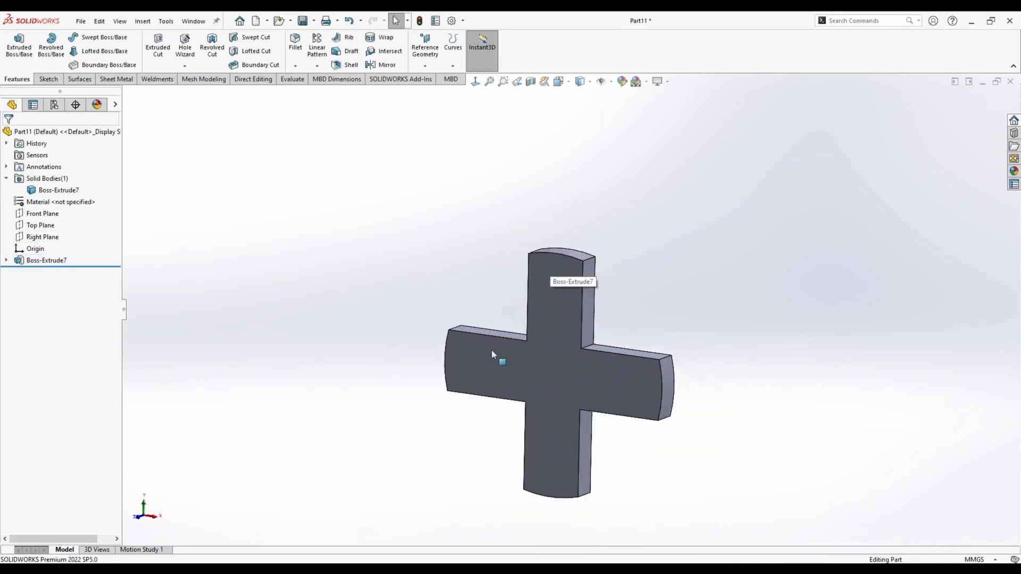
# Step: Sketch a 5 mm diameter circle on the cross's front face, near the end of the upper arm
pyautogui.click(553, 322)
pyautogui.click(466, 255)
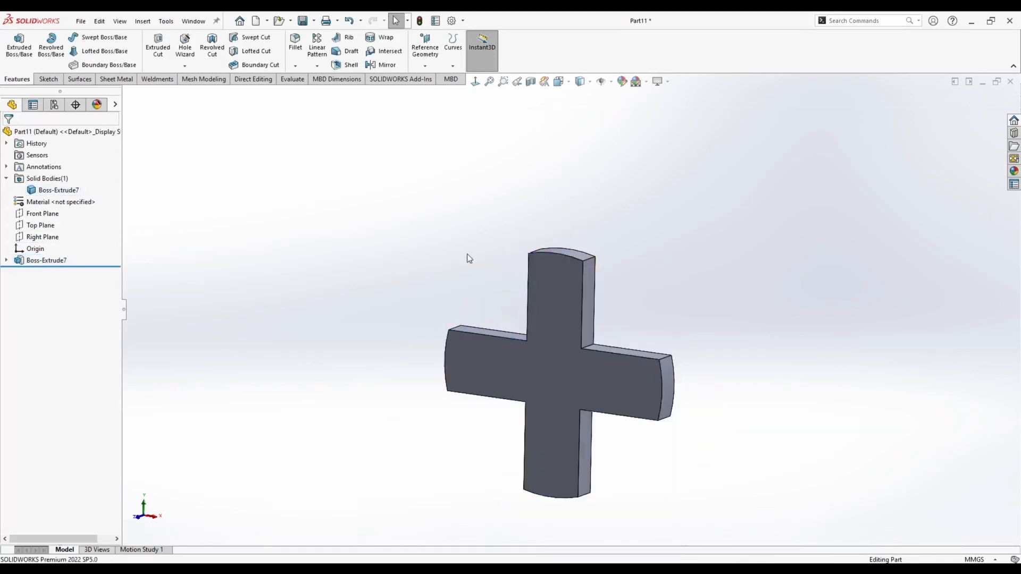
pyautogui.rightClick(555, 264)
pyautogui.click(578, 251)
pyautogui.moveTo(554, 341); pyautogui.dragTo(568, 330, button='middle')
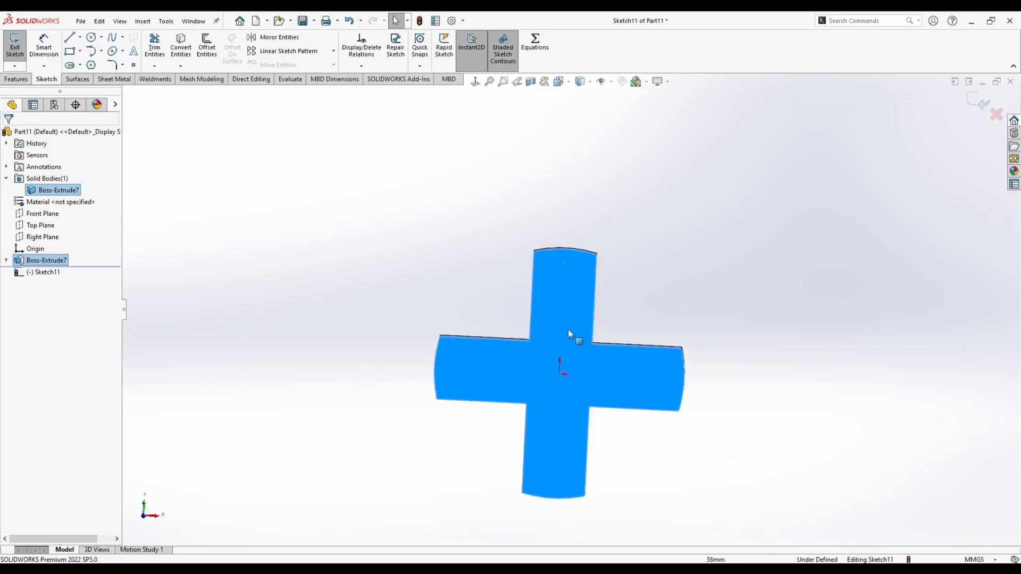
pyautogui.press('space')
pyautogui.click(457, 363)
pyautogui.click(91, 38)
pyautogui.click(570, 142)
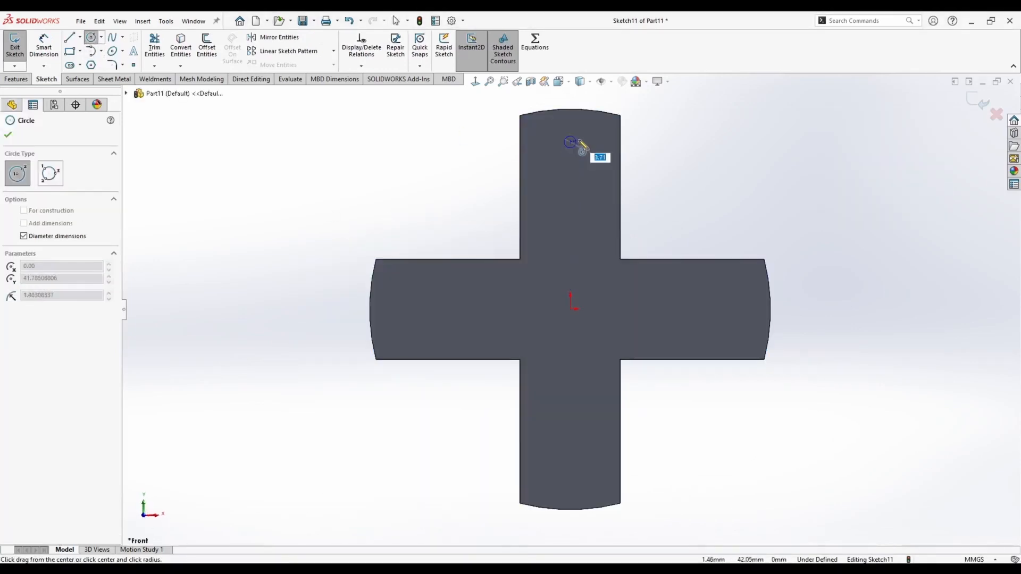
pyautogui.write('5')
pyautogui.press('Return')
pyautogui.press('Escape')
# Step: Align the circle's centre vertically with the origin and dimension it 40 mm from the origin
pyautogui.click(570, 142)
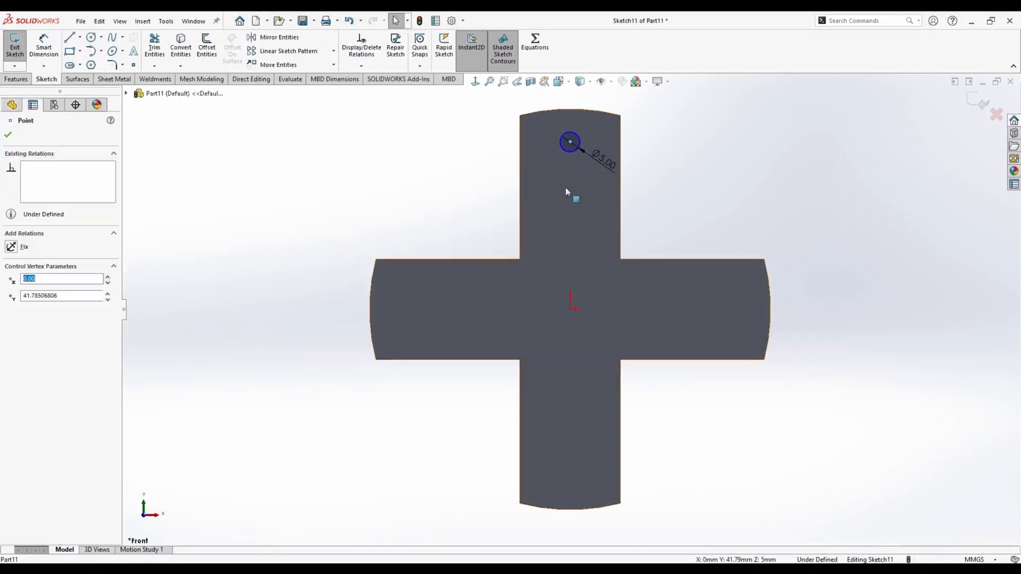
pyautogui.keyDown('ctrl'); pyautogui.click(571, 309); pyautogui.keyUp('ctrl')
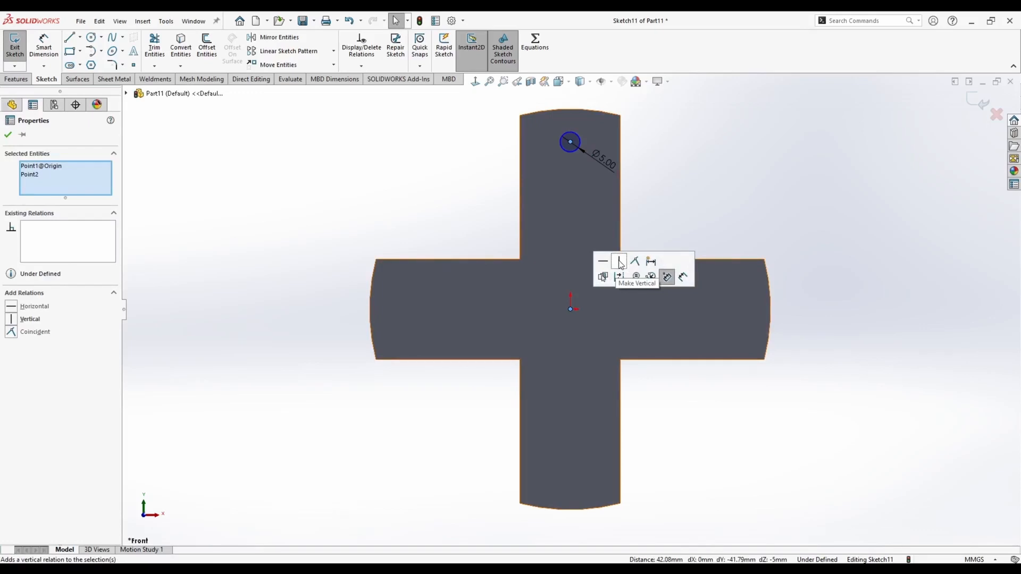
pyautogui.click(621, 264)
pyautogui.click(44, 45)
pyautogui.click(577, 149)
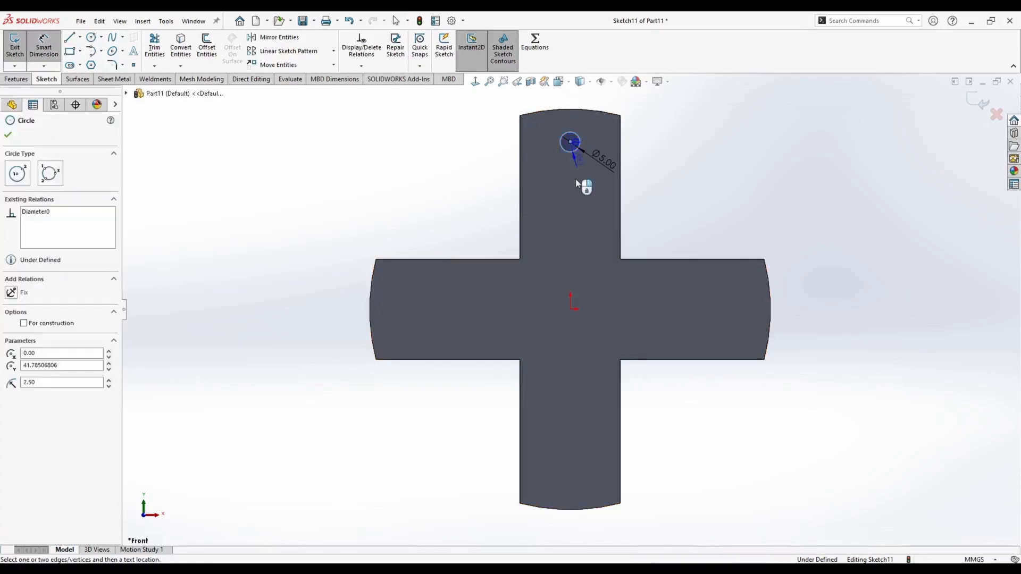
pyautogui.click(568, 310)
pyautogui.click(792, 240)
pyautogui.write('40')
pyautogui.press('Return')
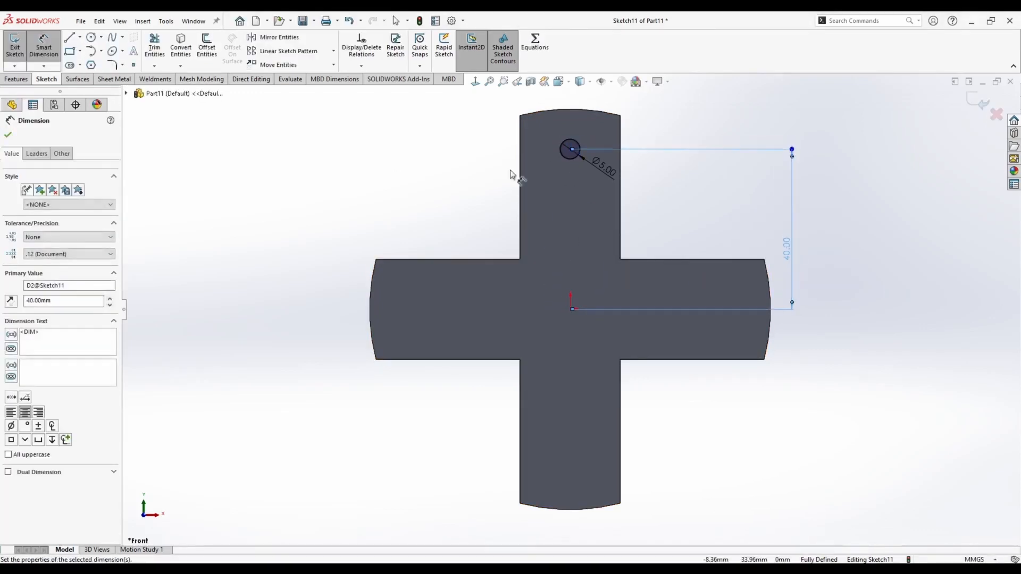
pyautogui.press('Escape')
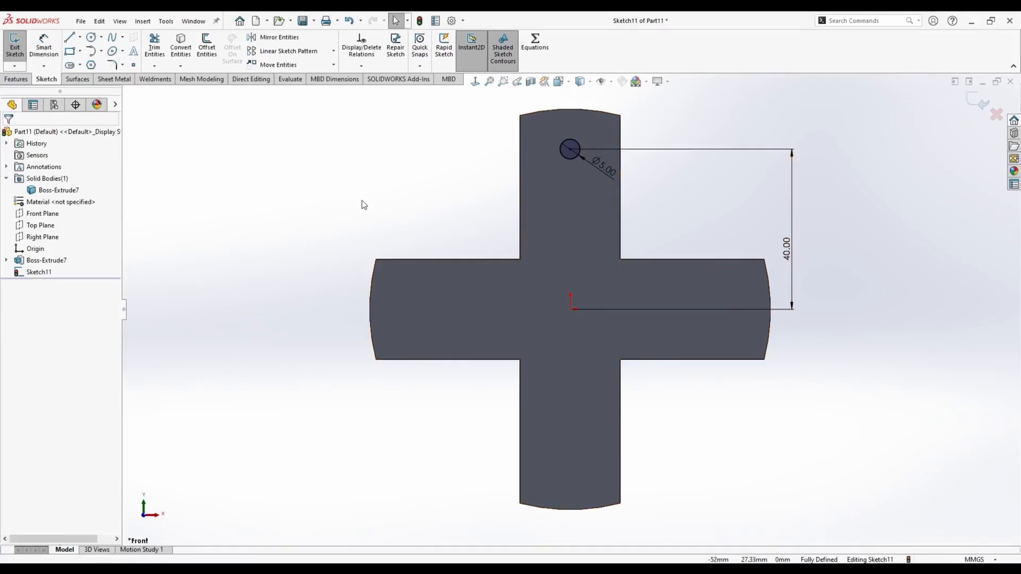
pyautogui.click(559, 152)
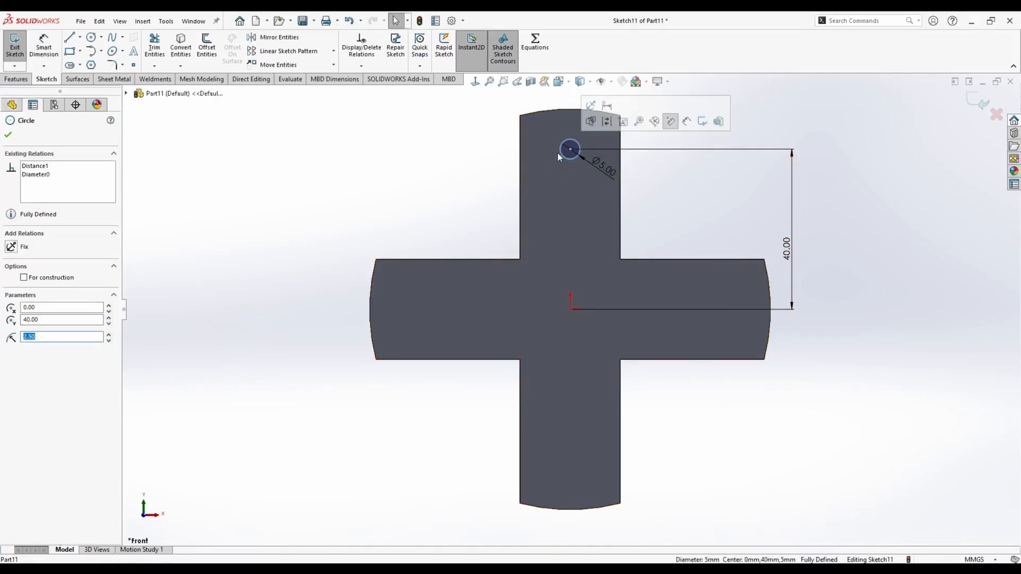
pyautogui.click(333, 50)
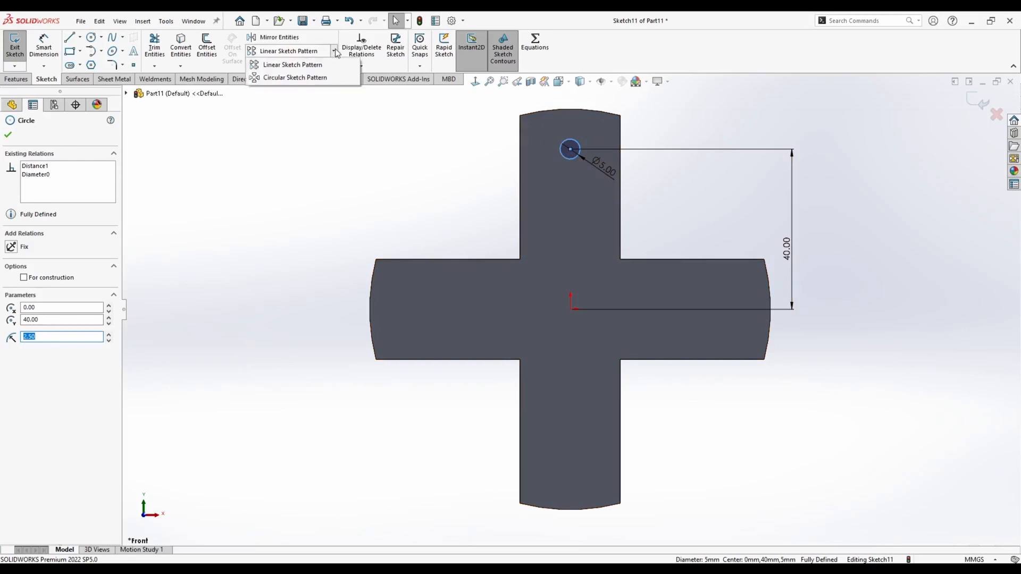
pyautogui.click(43, 65)
pyautogui.click(295, 182)
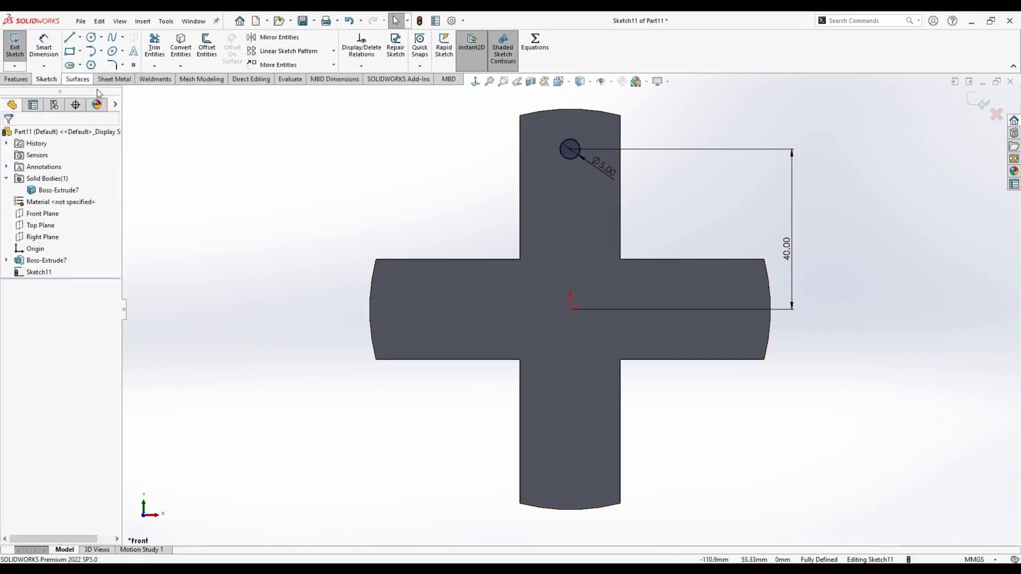
# Step: Create a circular sketch pattern of the 5 mm circle about the origin with 4 equally spaced instances over 360 degrees
pyautogui.click(563, 150)
pyautogui.click(333, 52)
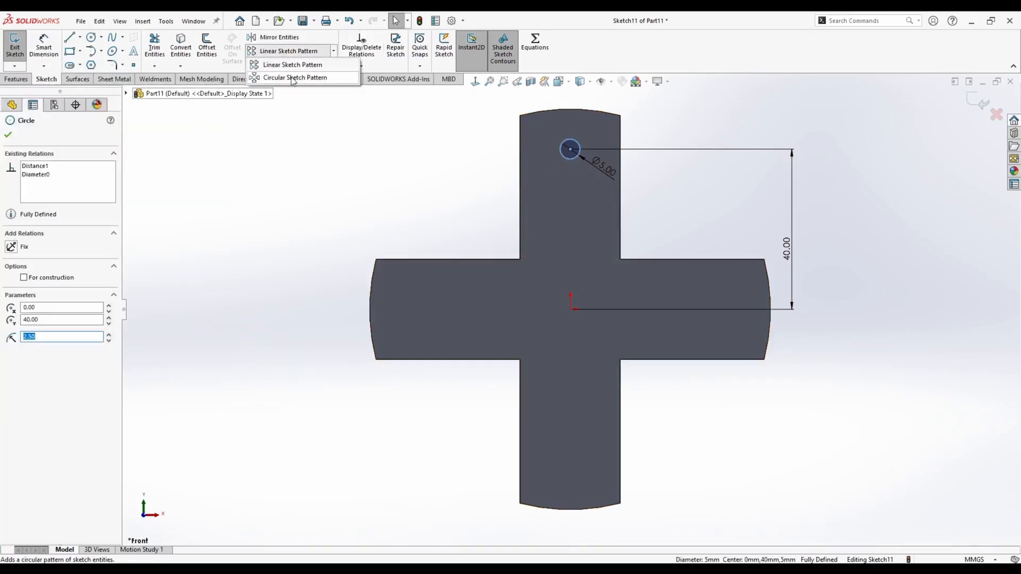
pyautogui.click(295, 78)
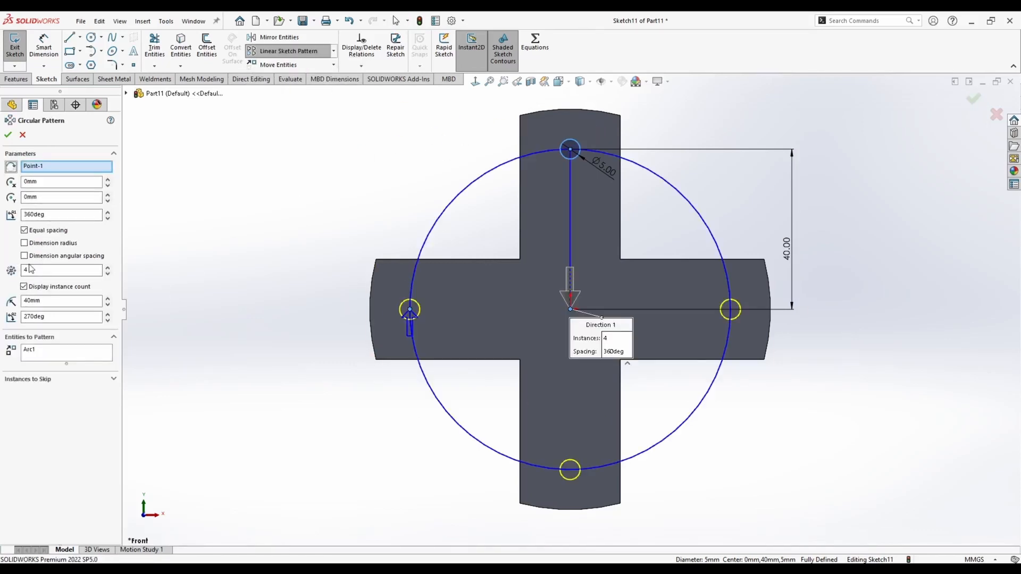
pyautogui.press('Return')
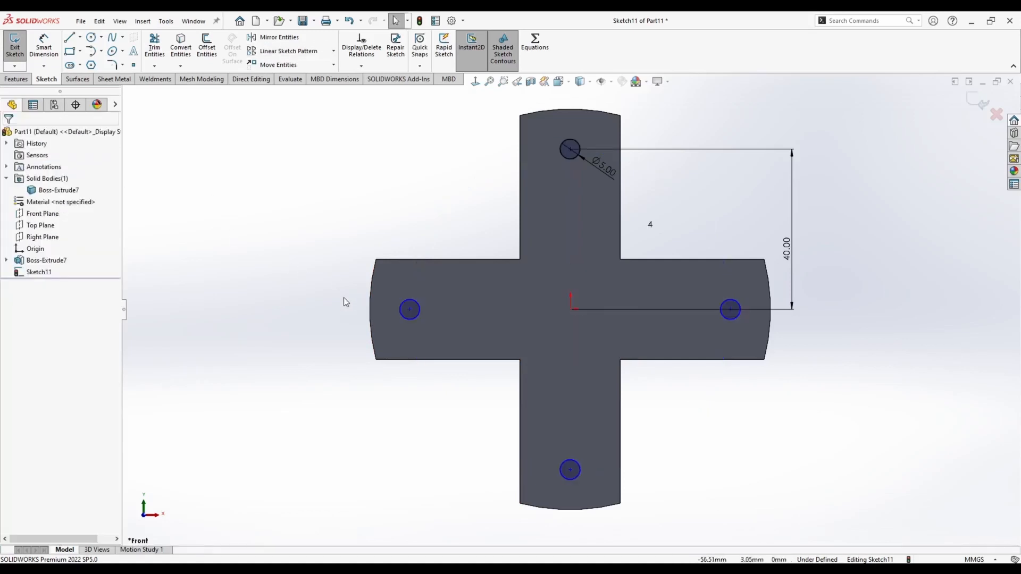
# Step: Make the left arm circle's centre horizontal with the origin and dimension it 40 mm from the origin
pyautogui.click(410, 310)
pyautogui.keyDown('ctrl'); pyautogui.click(571, 308); pyautogui.keyUp('ctrl')
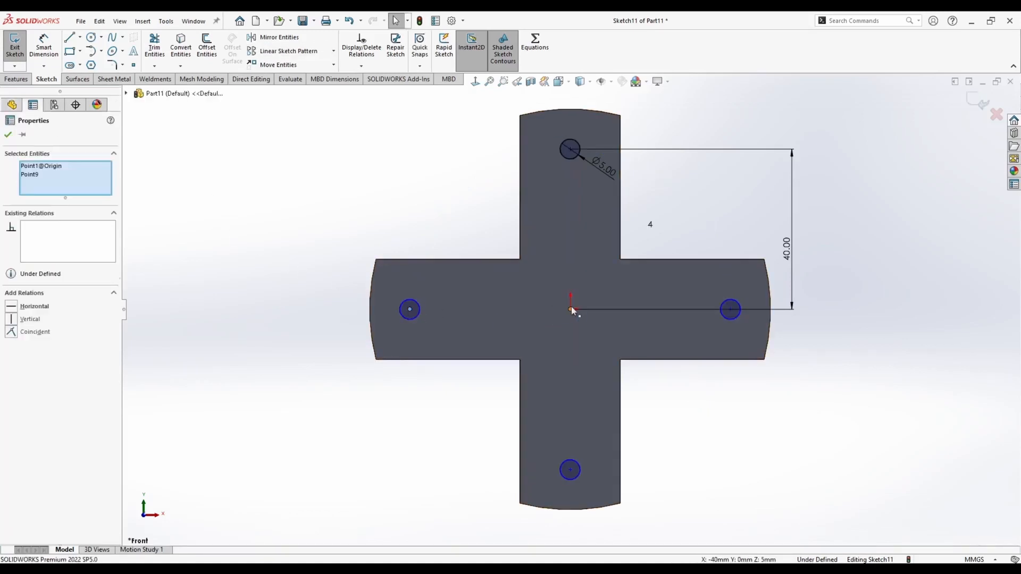
pyautogui.click(601, 261)
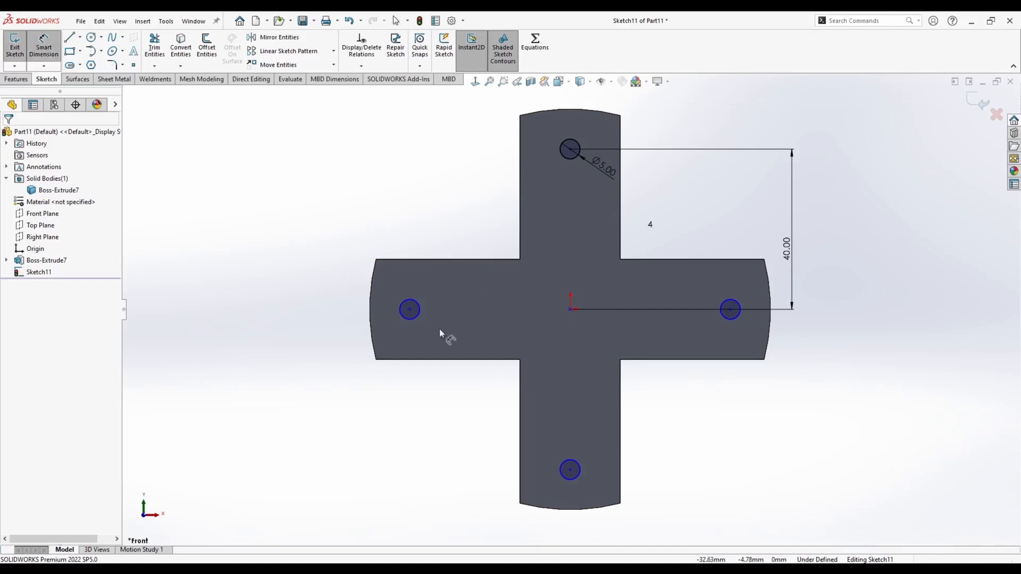
pyautogui.click(419, 312)
pyautogui.click(570, 309)
pyautogui.click(473, 408)
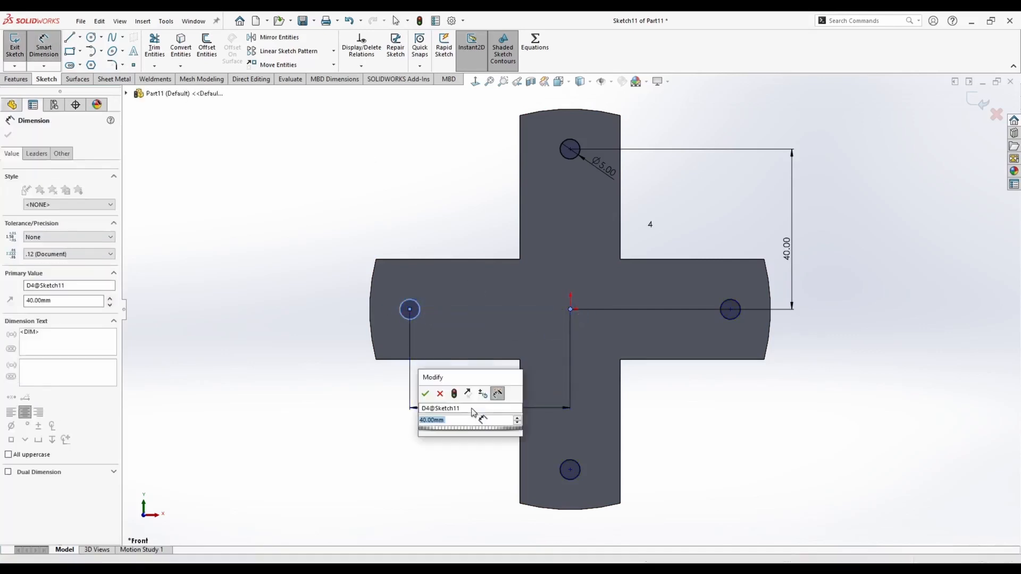
pyautogui.press('Return')
pyautogui.press('Escape')
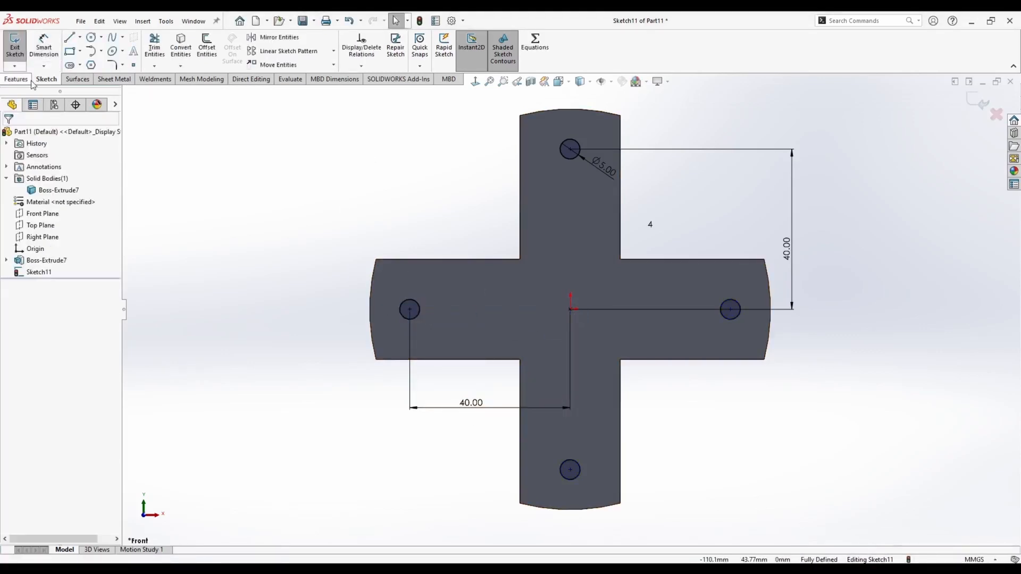
# Step: Cut the four circles through the cross with the Through All - Both end condition and show the part in isometric view
pyautogui.click(24, 79)
pyautogui.click(158, 45)
pyautogui.click(67, 199)
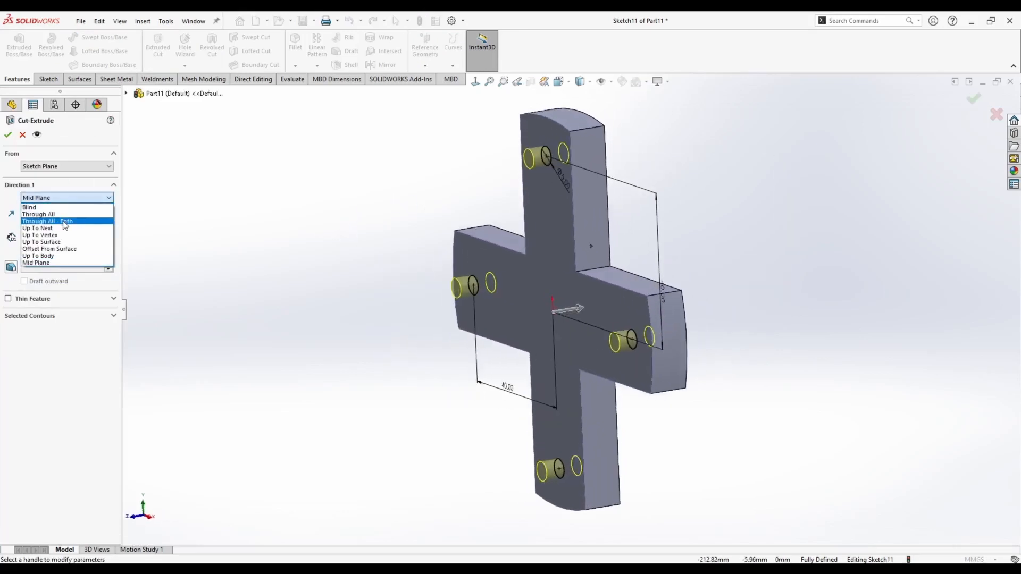
pyautogui.click(48, 220)
pyautogui.press('Return')
pyautogui.press('space')
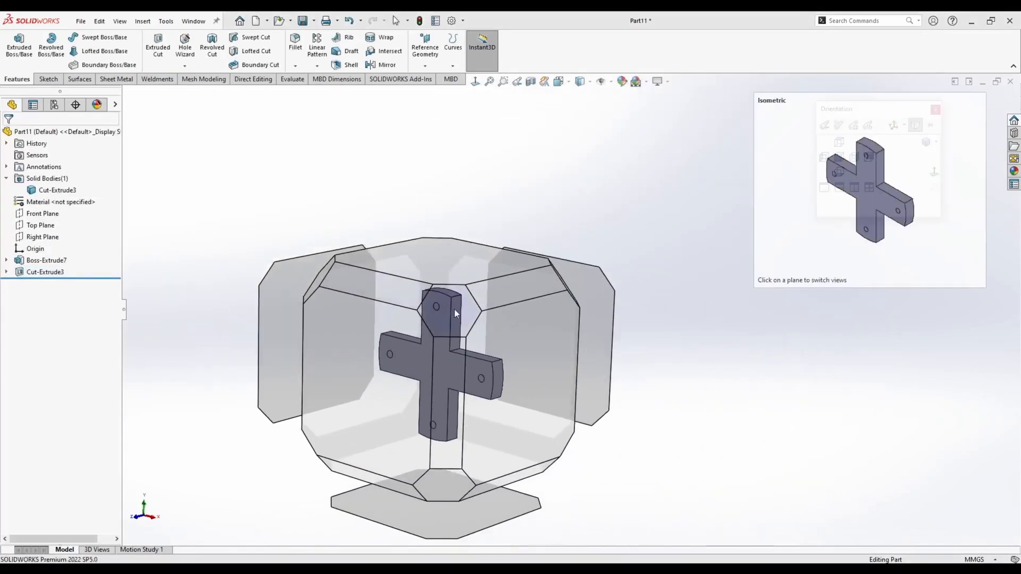
pyautogui.click(455, 309)
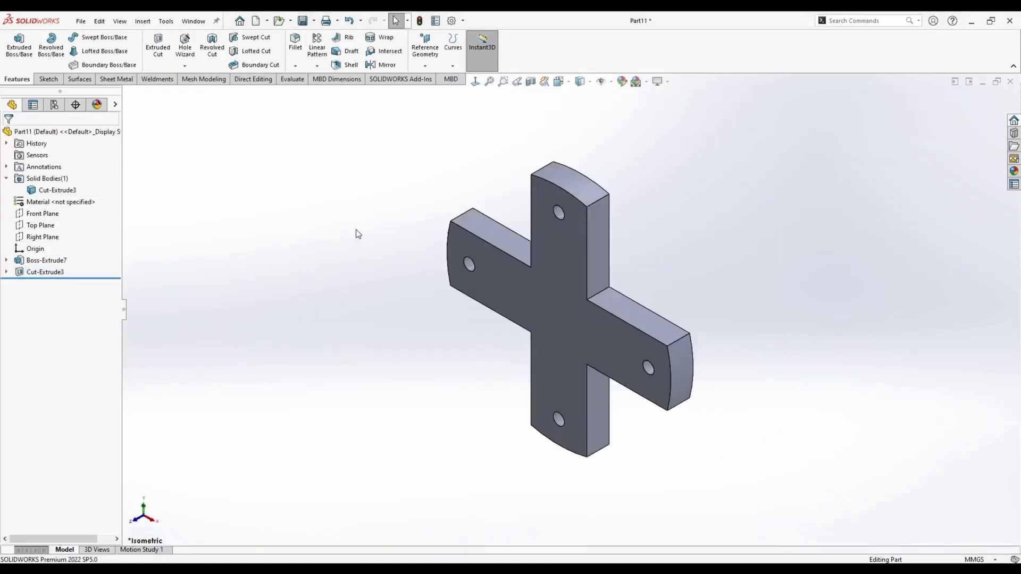
# Step: Fillet the four inner corner edges where the cross's arms meet with a 5 mm radius
pyautogui.click(596, 294)
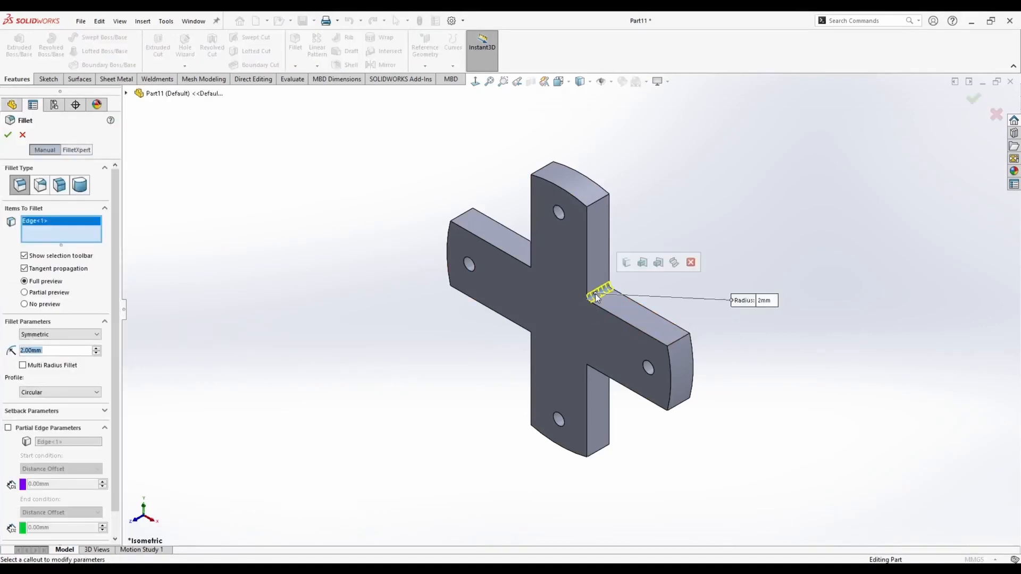
pyautogui.write('5')
pyautogui.press('Return')
pyautogui.moveTo(543, 245); pyautogui.dragTo(559, 265, button='middle')
pyautogui.click(558, 264)
pyautogui.moveTo(515, 319); pyautogui.dragTo(527, 296, button='middle')
pyautogui.click(527, 298)
pyautogui.moveTo(548, 365); pyautogui.dragTo(558, 342, button='middle')
pyautogui.click(563, 353)
pyautogui.click(555, 355)
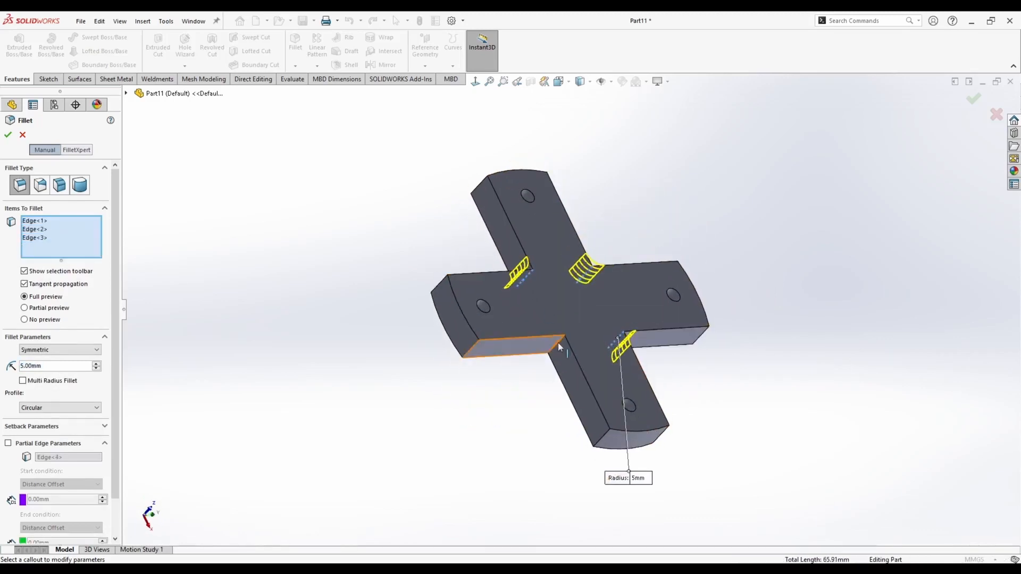
pyautogui.click(558, 342)
pyautogui.click(8, 135)
pyautogui.moveTo(426, 314); pyautogui.dragTo(414, 400, button='middle')
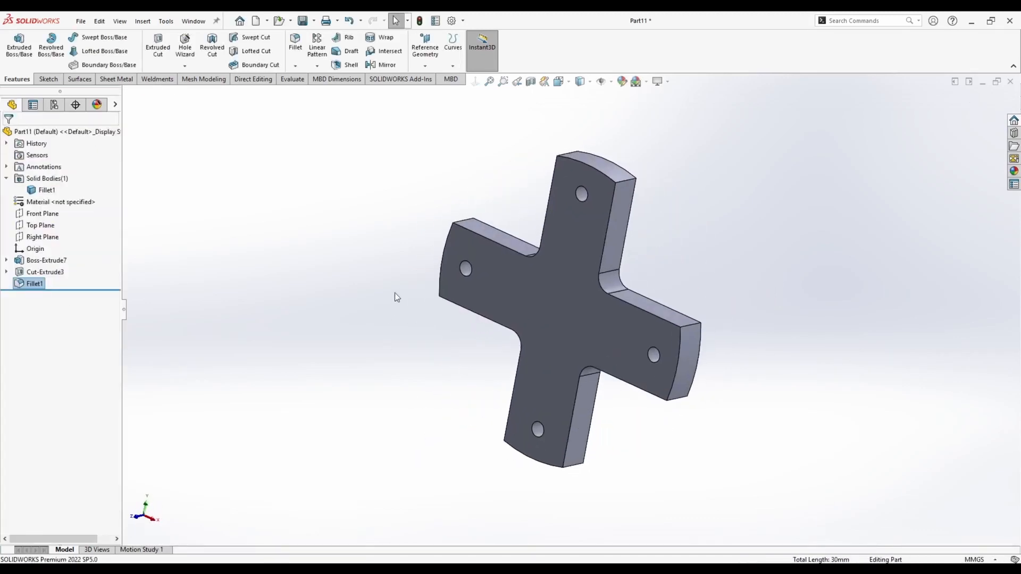
pyautogui.moveTo(376, 262); pyautogui.dragTo(393, 275, button='middle')
# Step: Fillet all eight outer corner edges at the ends of the cross's arms with a 5 mm radius
pyautogui.click(208, 270)
pyautogui.click(296, 42)
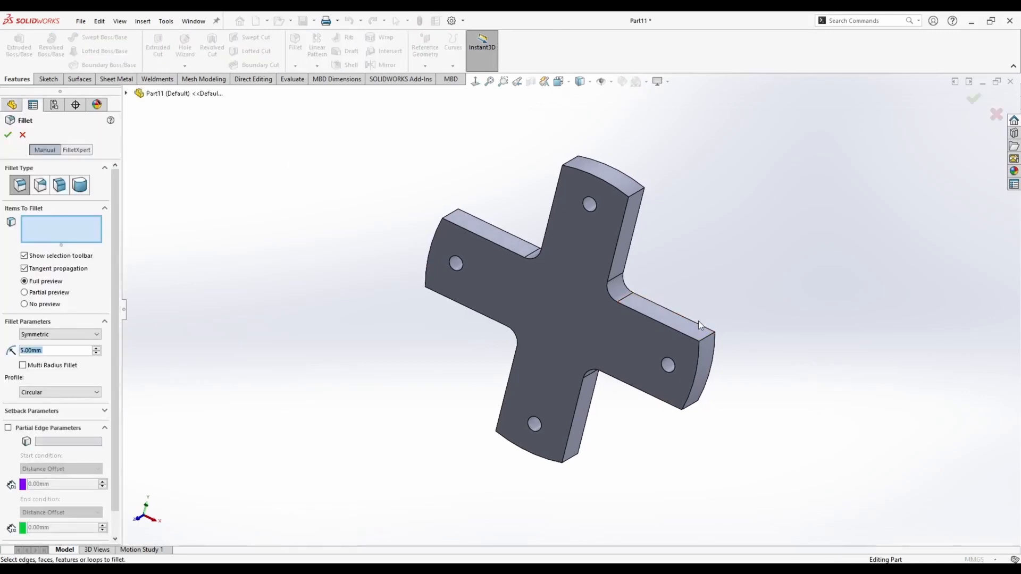
pyautogui.click(636, 195)
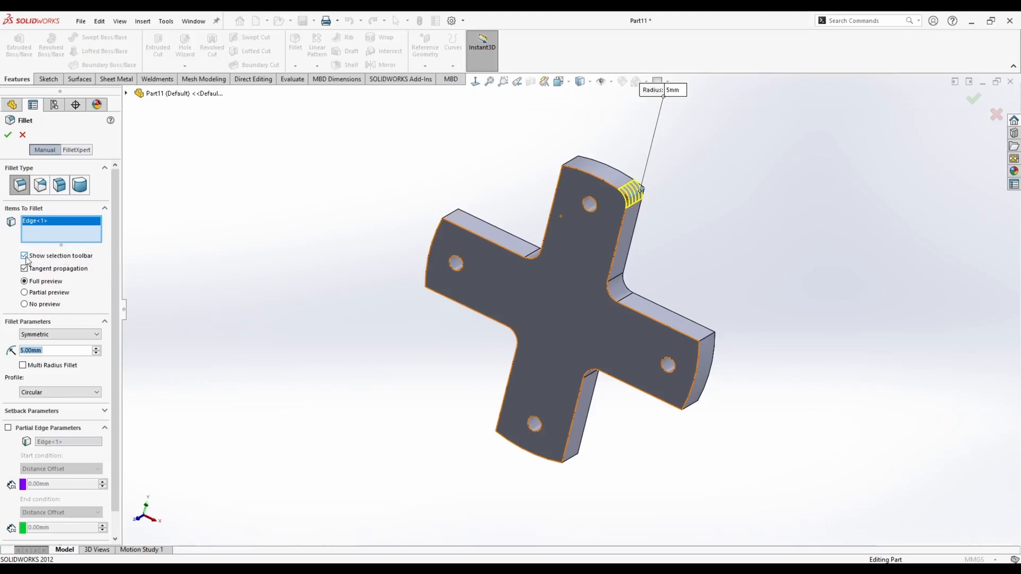
pyautogui.click(573, 163)
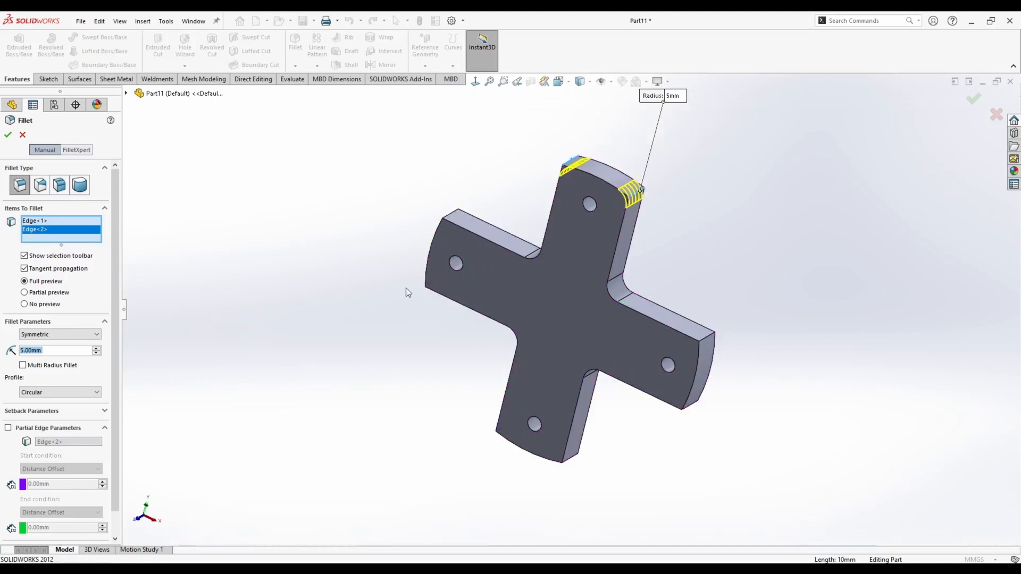
pyautogui.click(453, 217)
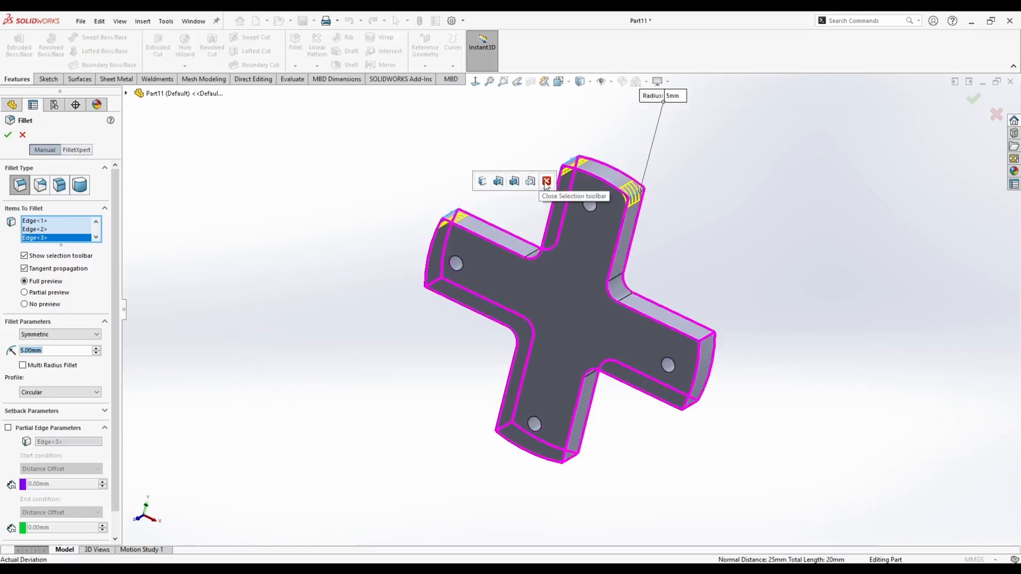
pyautogui.click(483, 182)
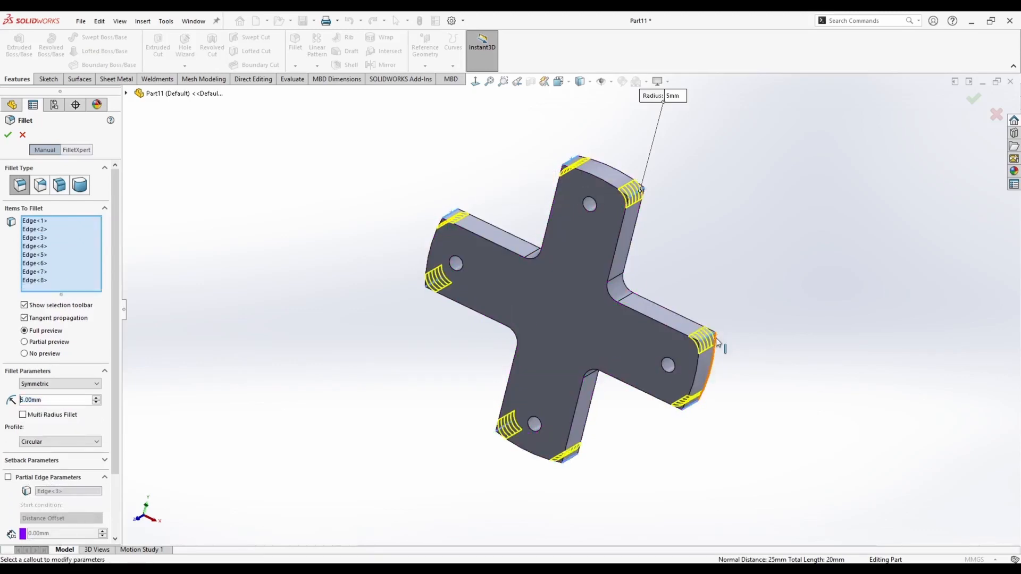
pyautogui.click(8, 135)
pyautogui.moveTo(312, 247); pyautogui.dragTo(369, 223, button='middle')
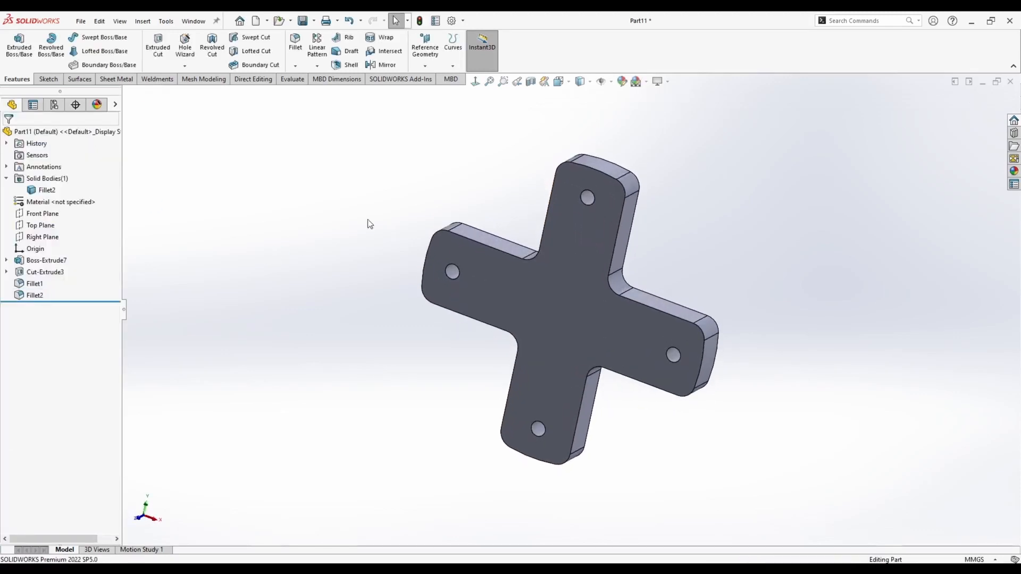
# Step: Chamfer the outer outline edges of both flat faces of the cross at 2 mm and 45 degrees
pyautogui.click(294, 67)
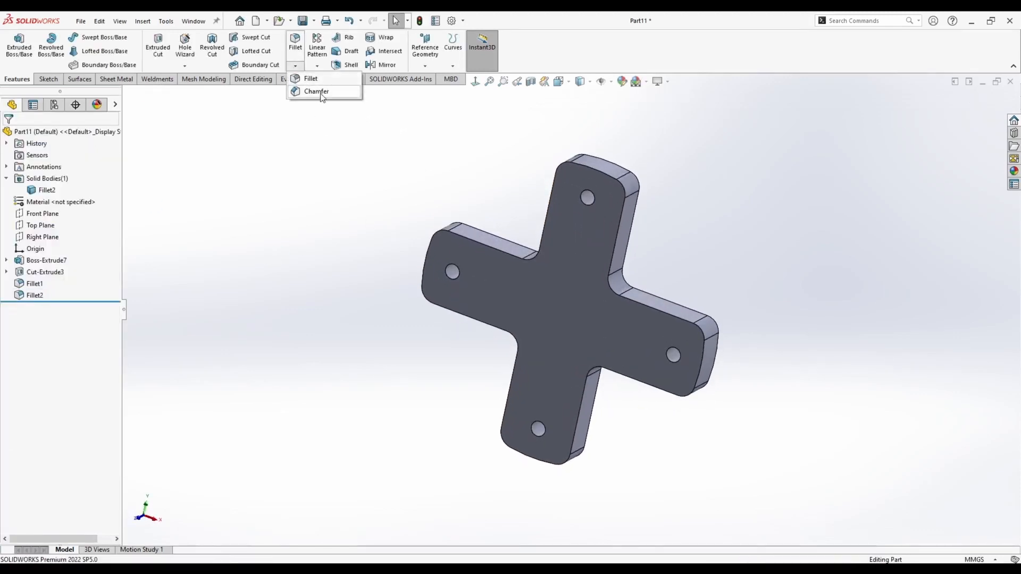
pyautogui.click(320, 92)
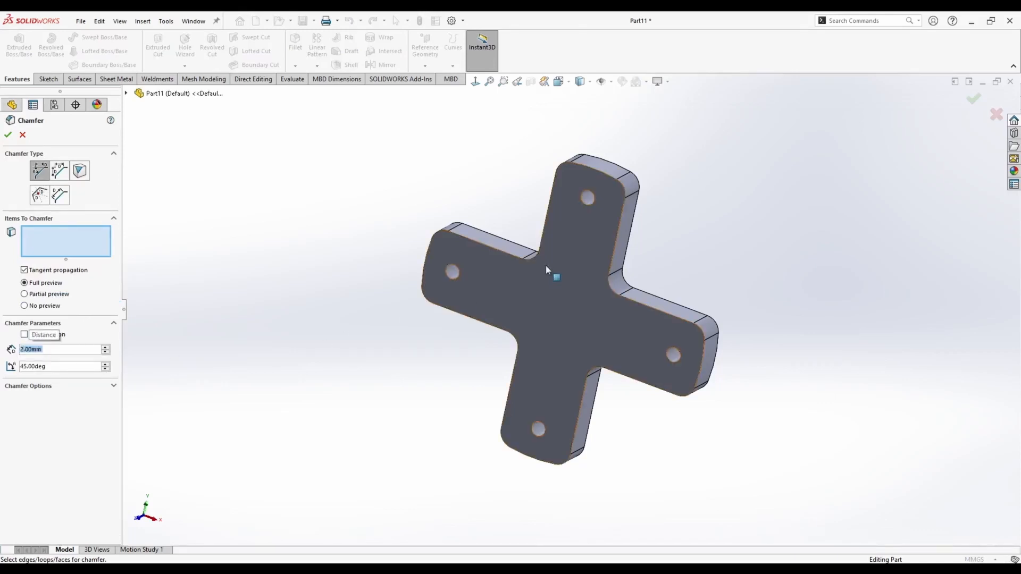
pyautogui.moveTo(546, 265); pyautogui.dragTo(498, 251, button='middle')
pyautogui.click(498, 250)
pyautogui.moveTo(562, 273); pyautogui.dragTo(464, 367, button='middle')
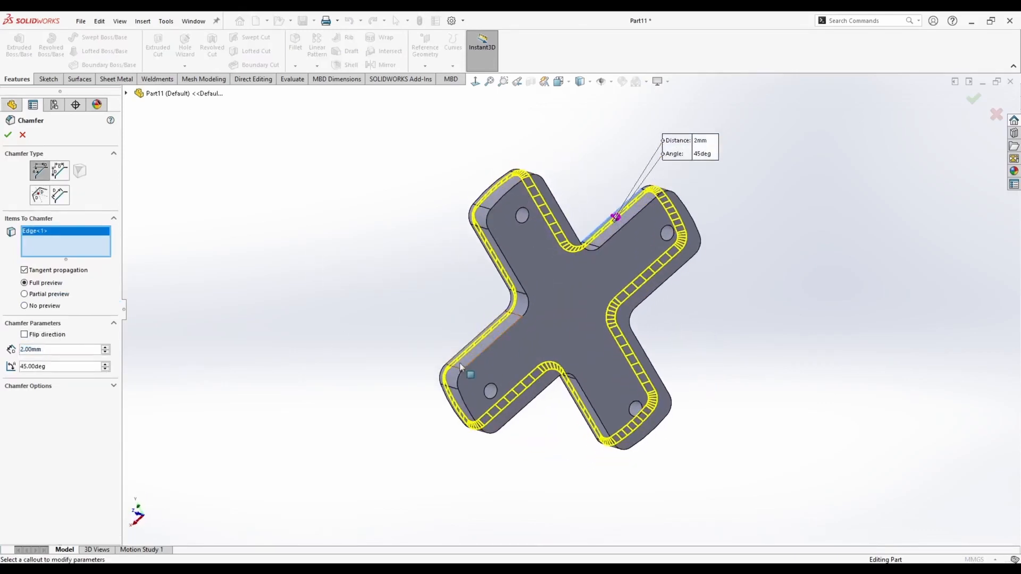
pyautogui.click(510, 333)
pyautogui.click(8, 137)
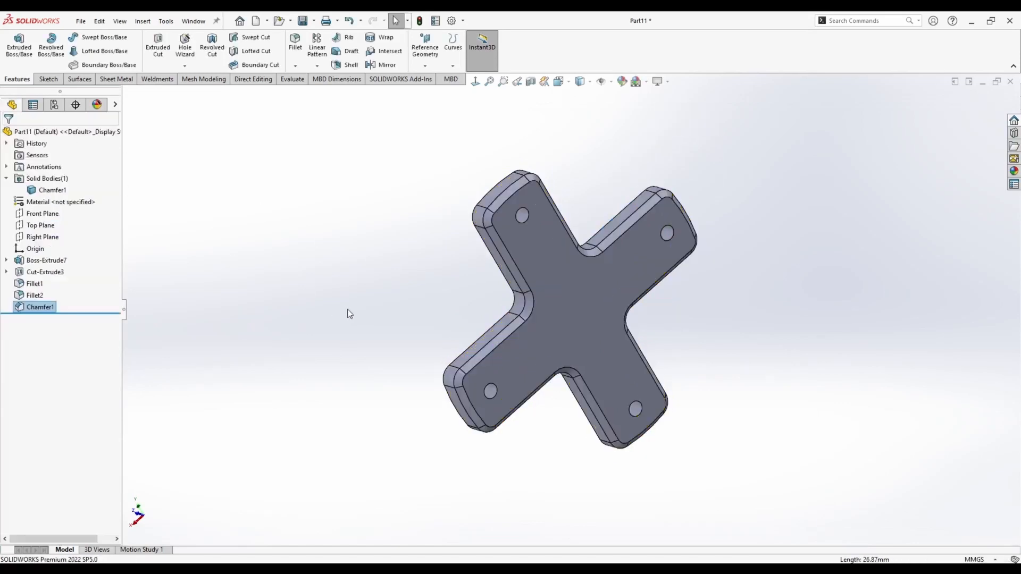
# Step: Show the cross part in isometric view and bring up the sketch tools
pyautogui.moveTo(420, 293); pyautogui.dragTo(550, 265, button='middle')
pyautogui.press('space')
pyautogui.click(550, 266)
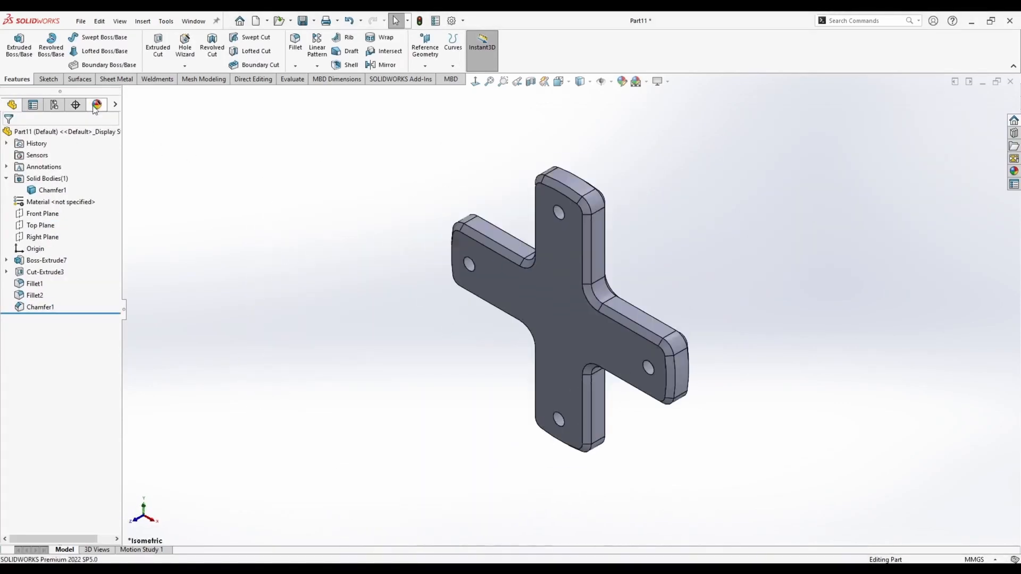
pyautogui.click(47, 79)
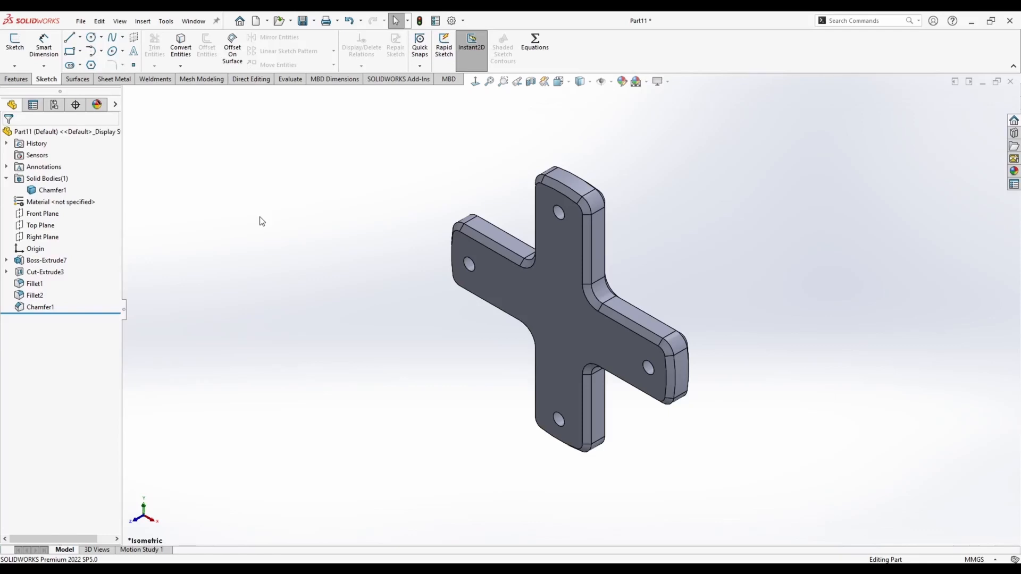